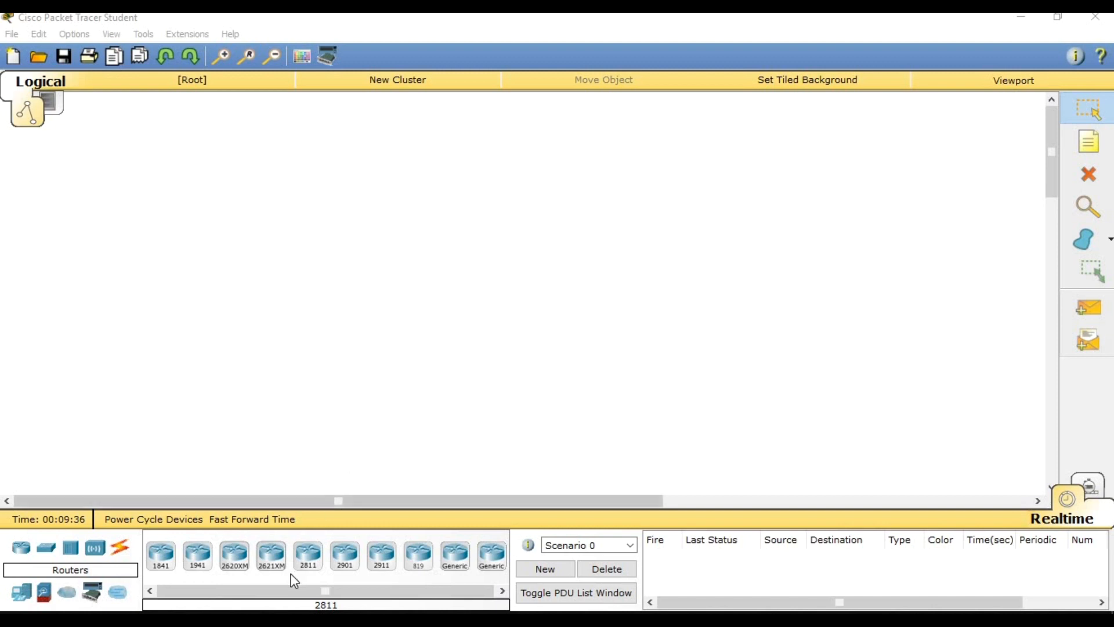
- Place five 2811 routers in a horizontal row across the lower part of the workspace
click(309, 556)
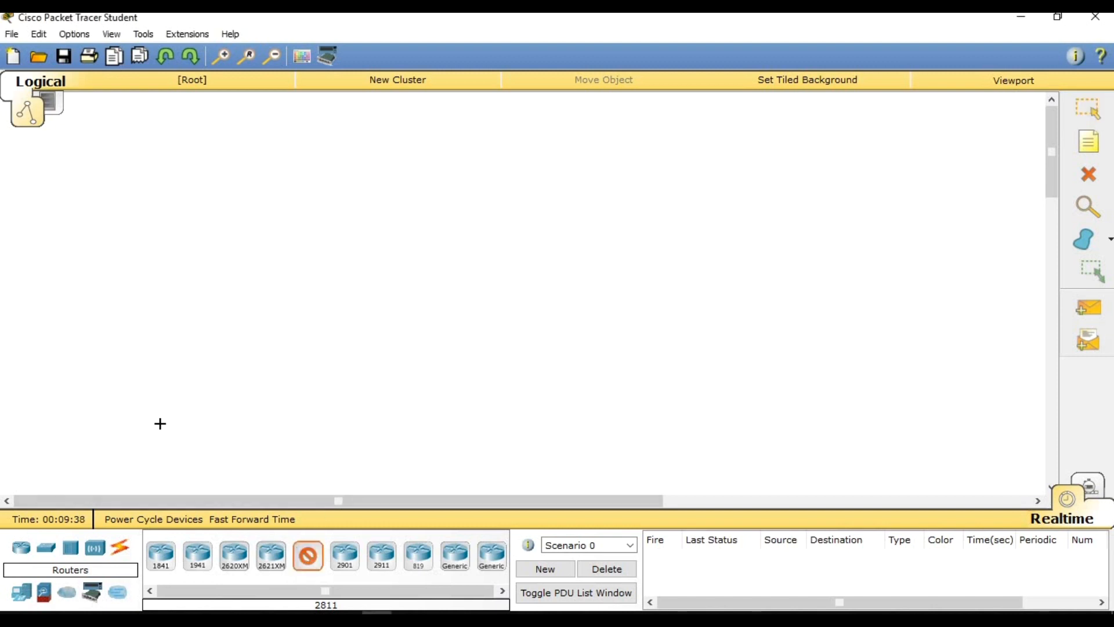
click(139, 405)
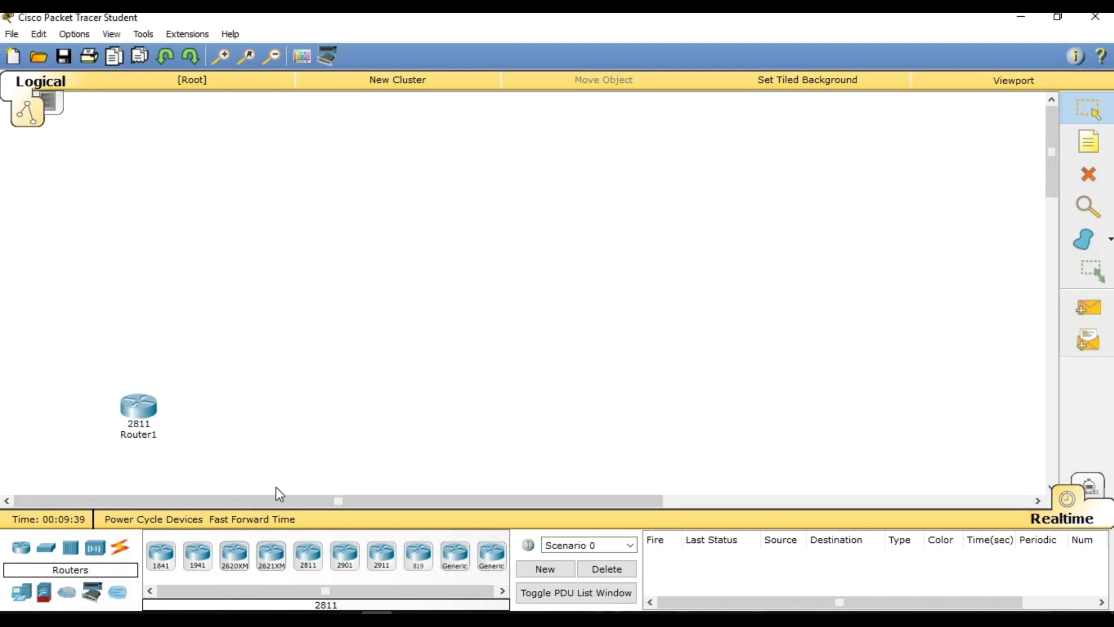
click(312, 566)
click(348, 410)
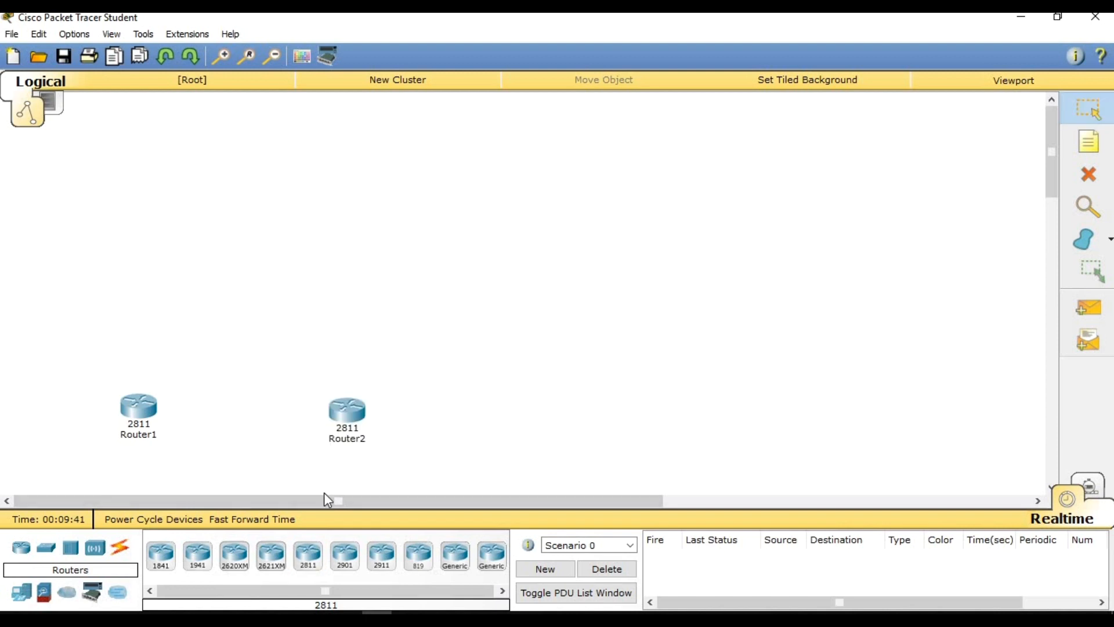
click(308, 558)
click(551, 411)
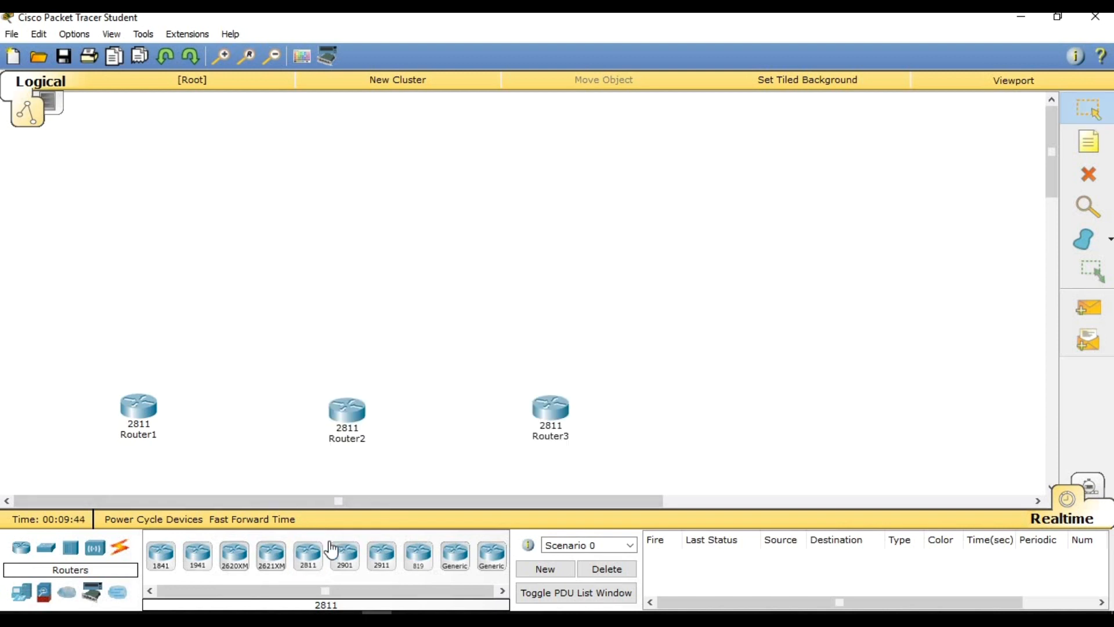
click(308, 558)
click(700, 409)
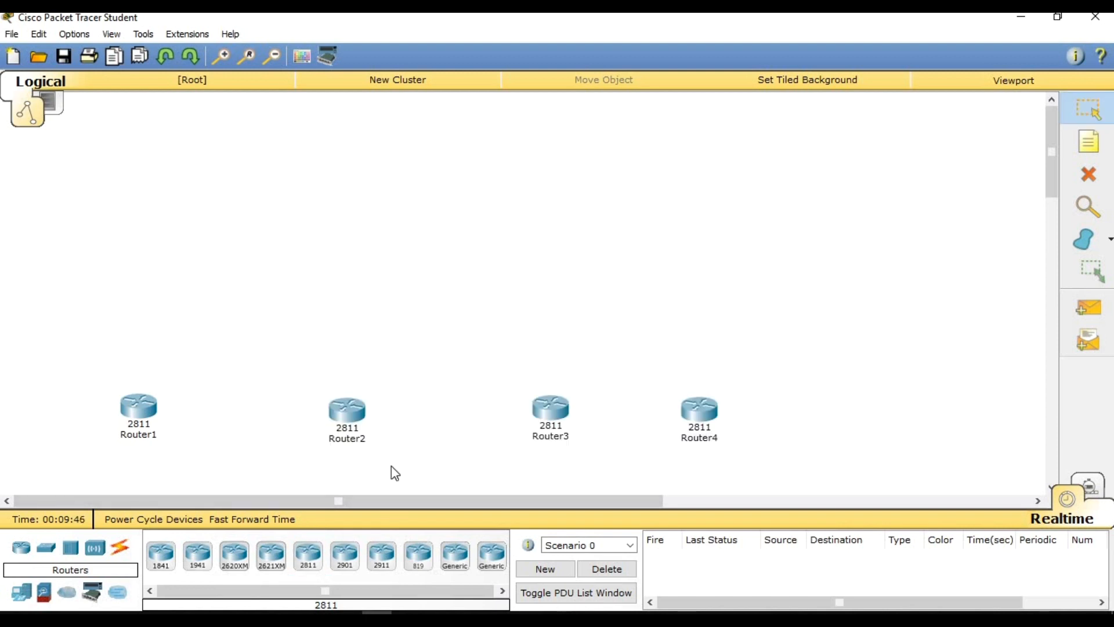
click(307, 560)
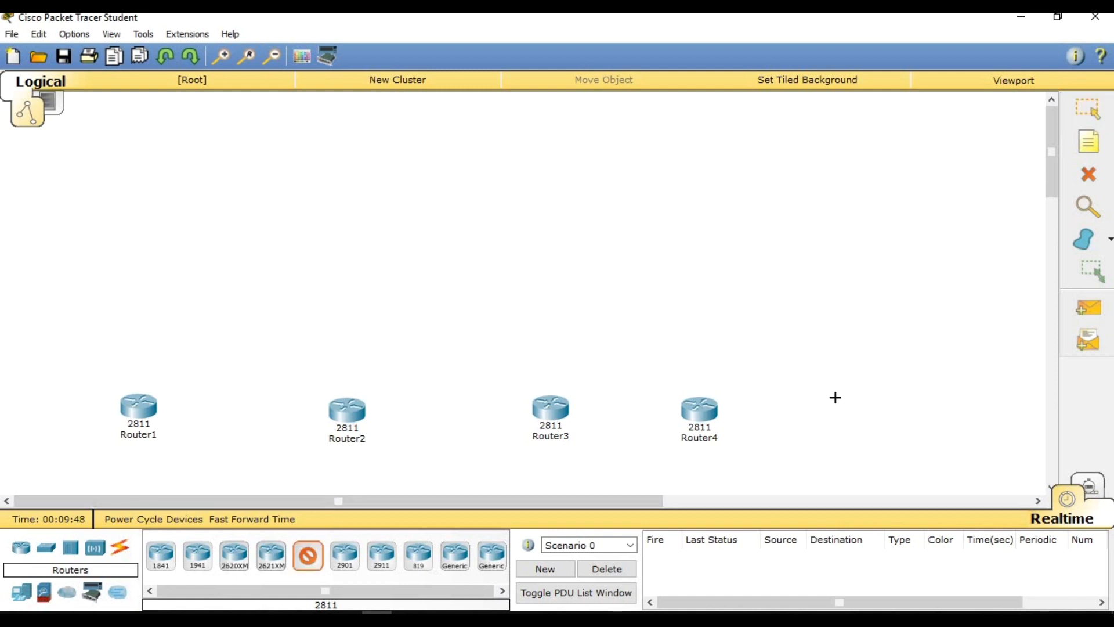
click(882, 416)
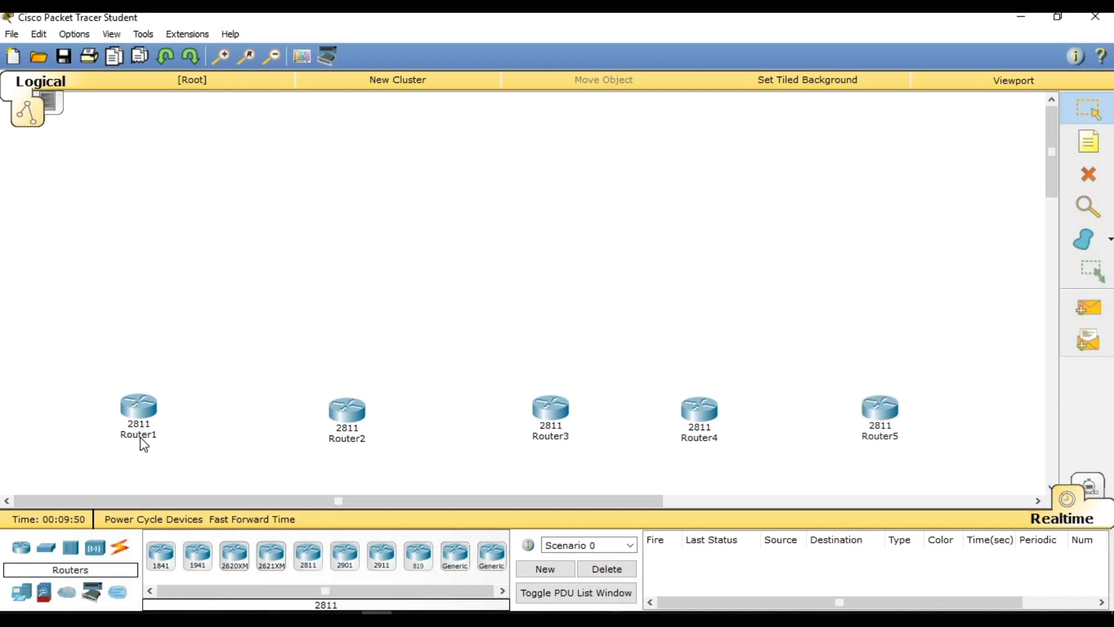
- Rename the first router in the row, Router1, as "CS Dept."
mouse_move(144, 446)
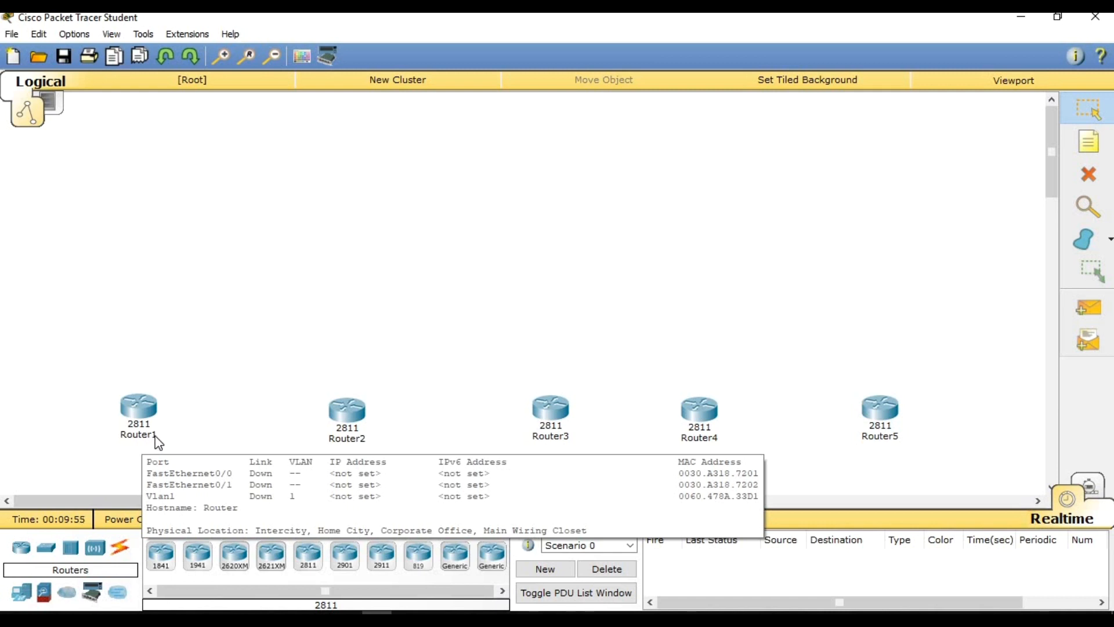
click(156, 436)
key(BackSpace)
key(BackSpace)
key(BackSpace)
key(BackSpace)
key(BackSpace)
key(BackSpace)
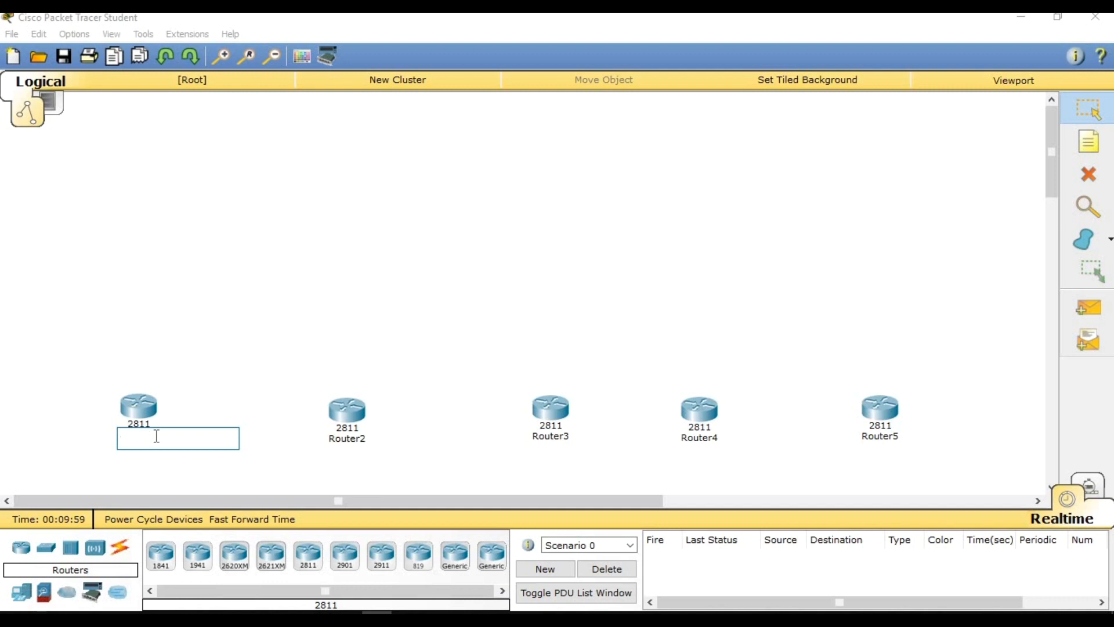
key(BackSpace)
text(CS Dept.)
- Rename the second router in the row, Router2, as "BBA Dept."
click(347, 440)
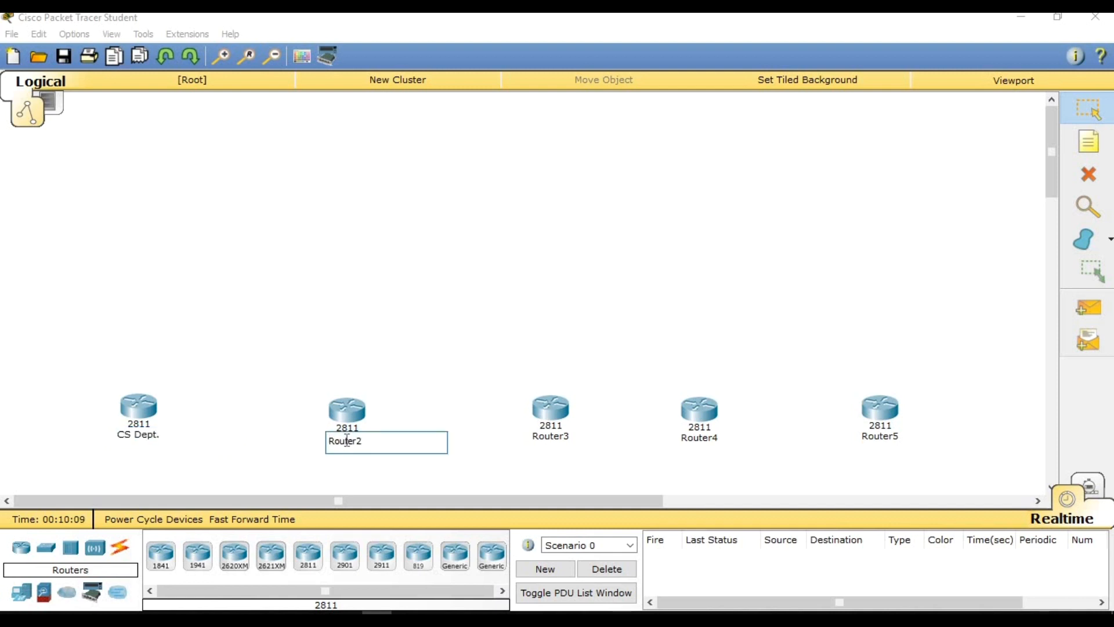
key(BackSpace)
key(BackSpace)
key(BackSpace)
key(BackSpace)
key(BackSpace)
key(BackSpace)
key(BackSpace)
text(BB)
- Rename the third router in the row, Router3, as "Civil Dept."
click(552, 437)
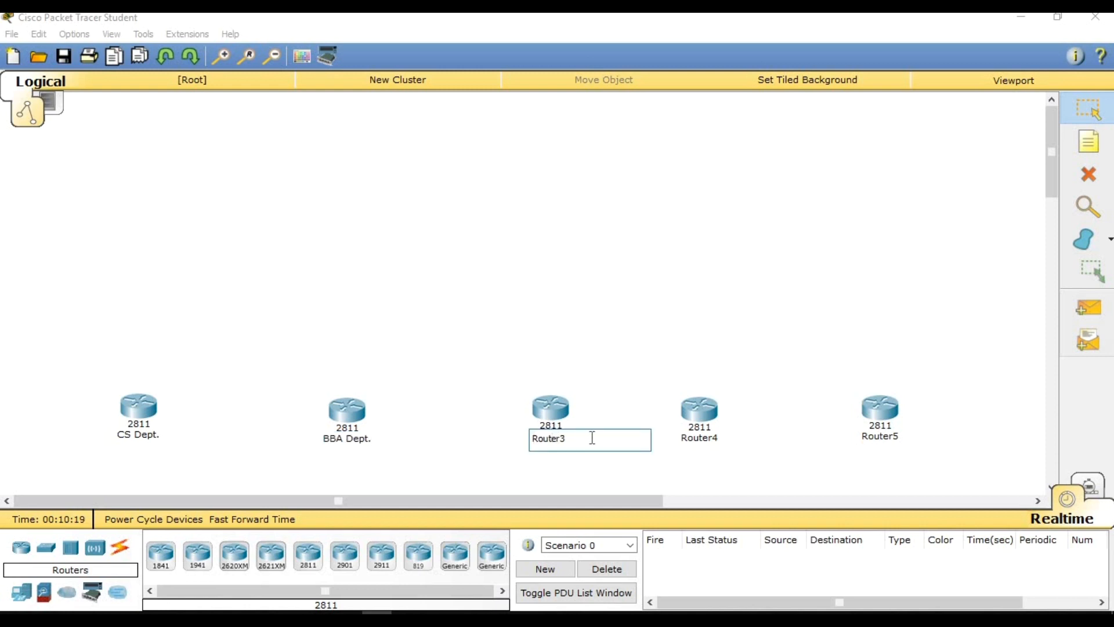
key(BackSpace)
key(BackSpace)
key(BackSpace)
key(BackSpace)
key(BackSpace)
key(BackSpace)
text(Civil Dept.)
click(717, 433)
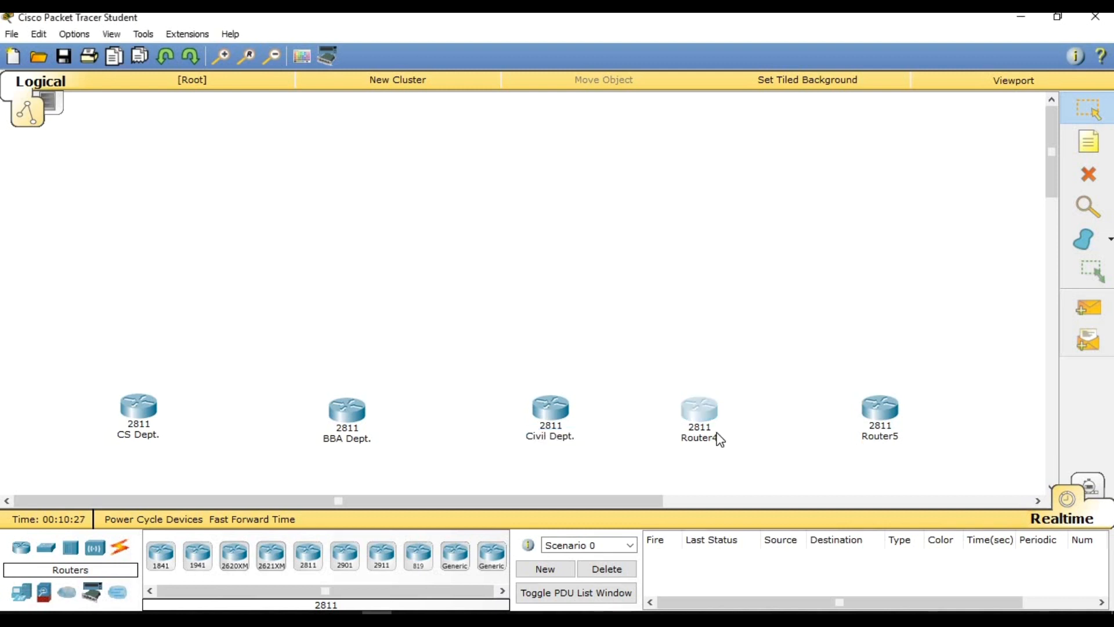
click(713, 424)
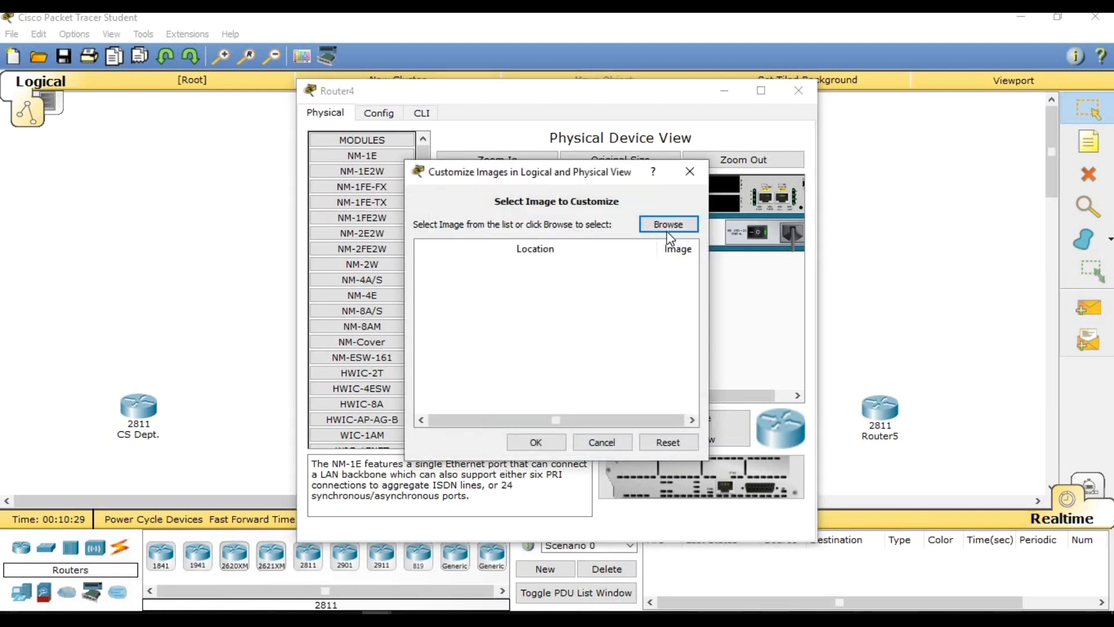
click(689, 171)
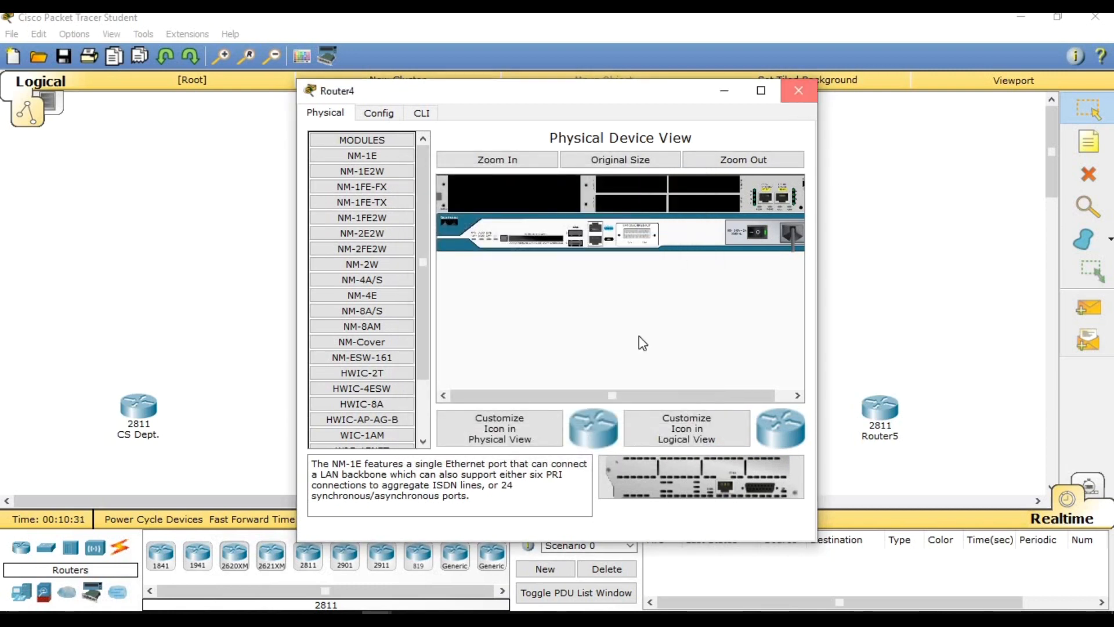
- Rename the fourth router in the row, Router4, as "EE Dept."
click(705, 434)
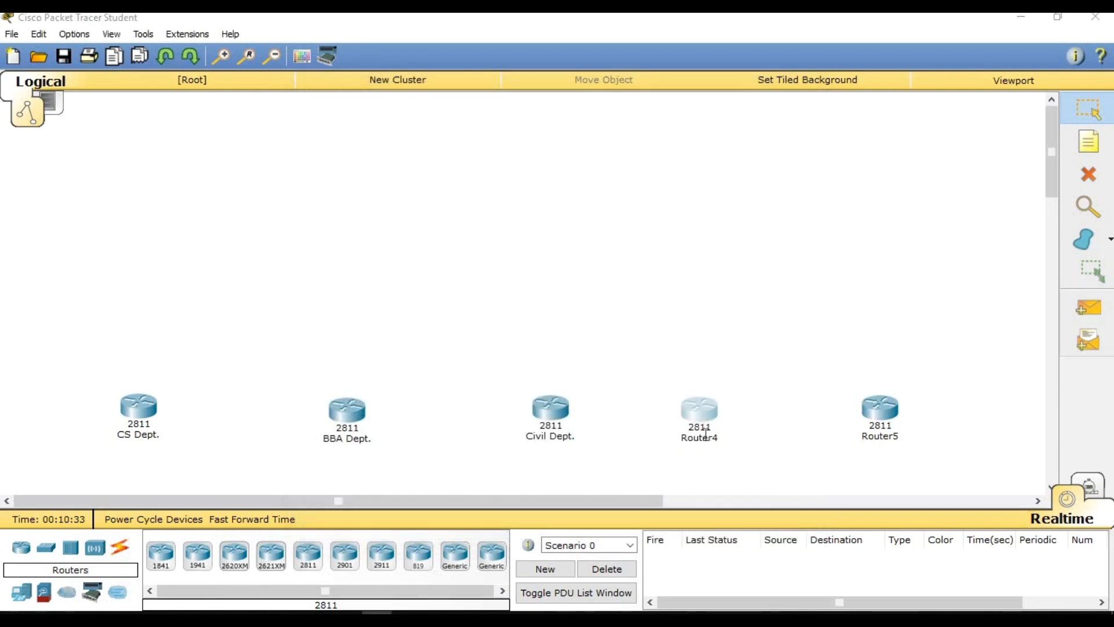
key(End)
key(BackSpace)
key(BackSpace)
key(BackSpace)
key(BackSpace)
key(BackSpace)
key(BackSpace)
key(BackSpace)
text(EE Dept)
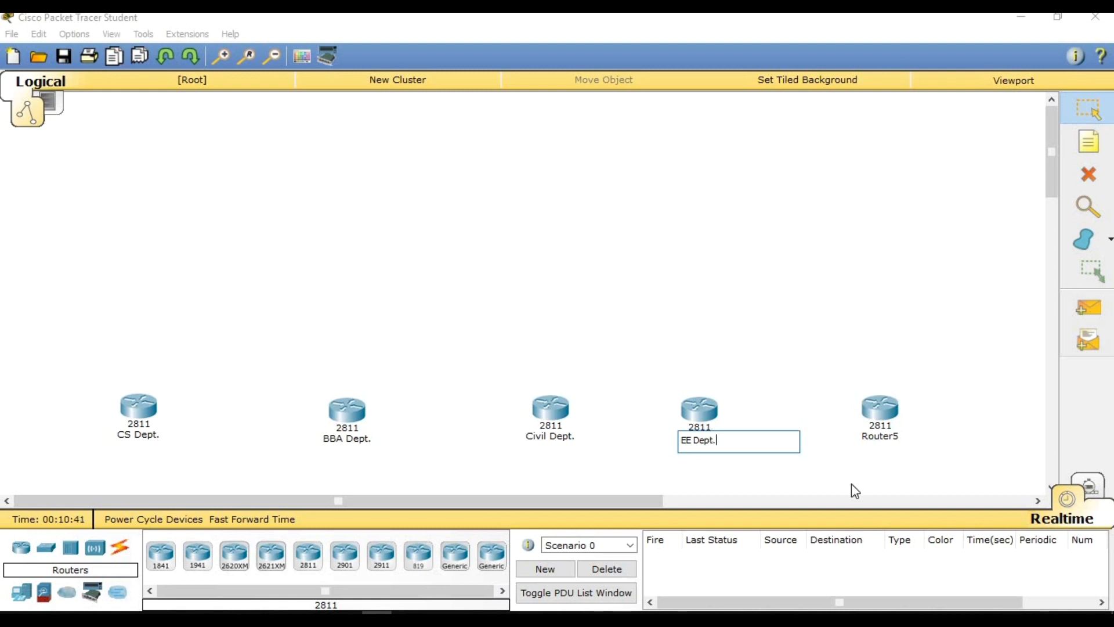
- Rename the last router in the row, Router5, as "Mechanical Dept."
click(881, 437)
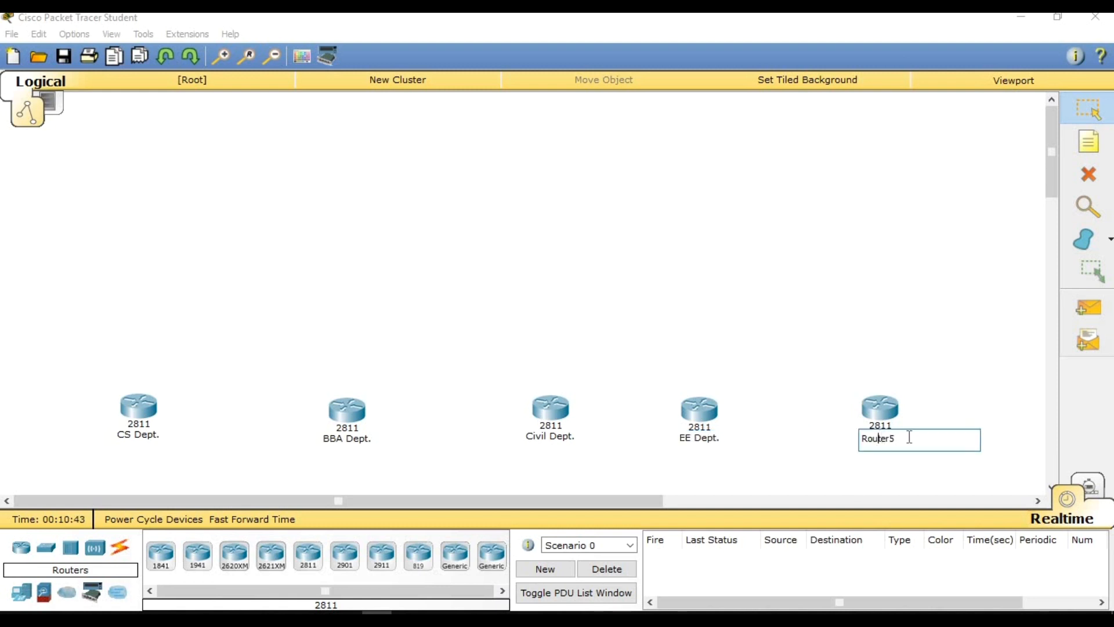
key(Delete)
key(BackSpace)
key(BackSpace)
key(BackSpace)
key(BackSpace)
key(BackSpace)
key(BackSpace)
text(Mechanical De)
click(794, 302)
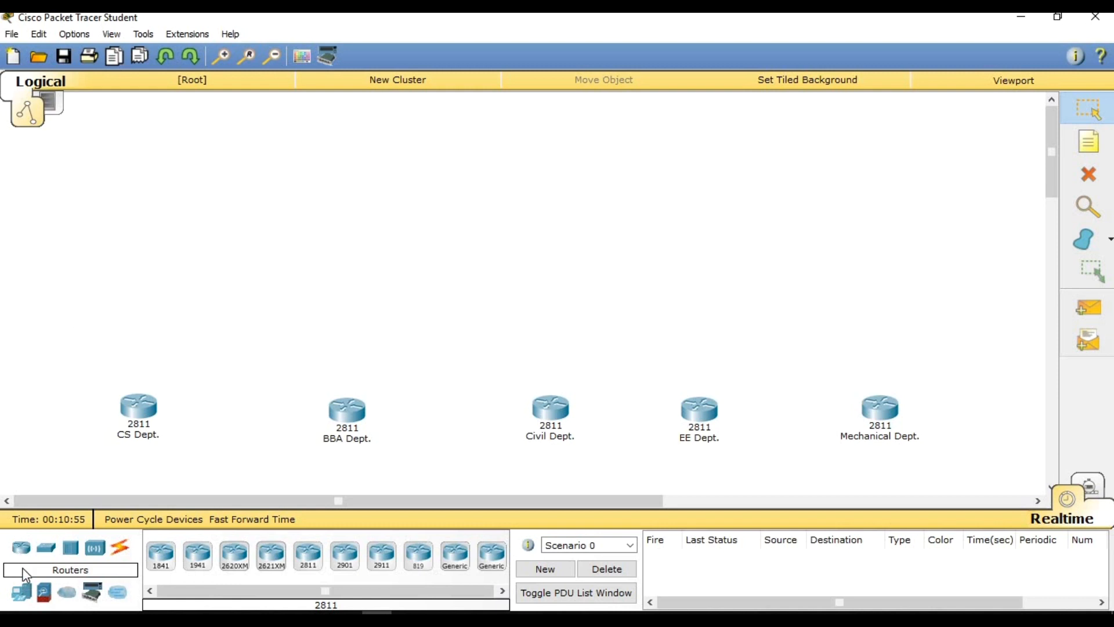
- Place five 2960-24TT switches in a row, one above each department router
click(47, 547)
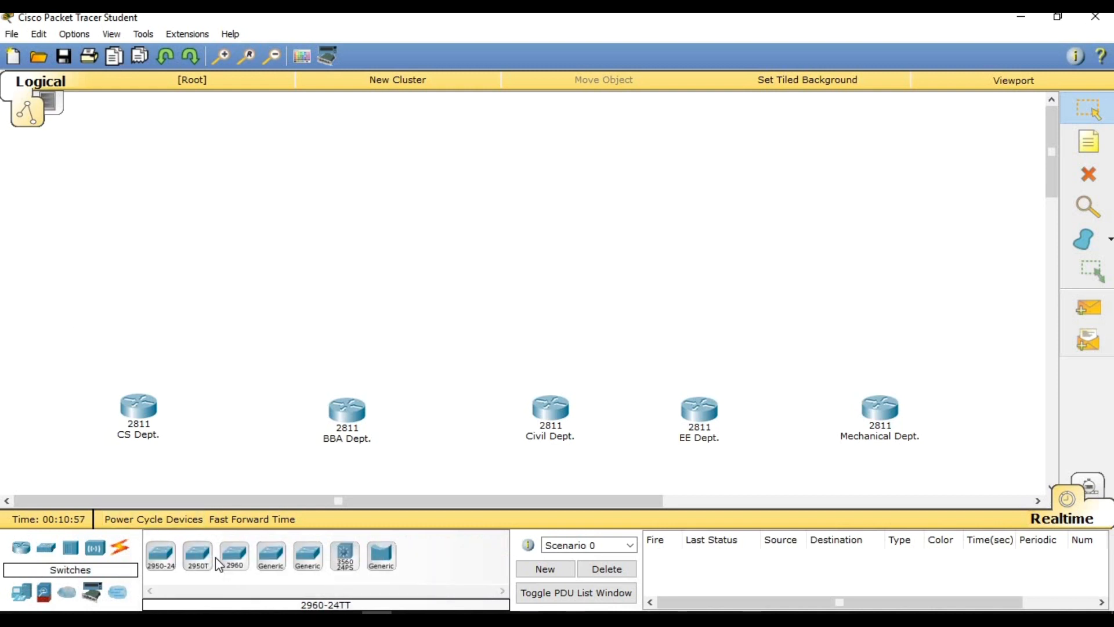
click(235, 566)
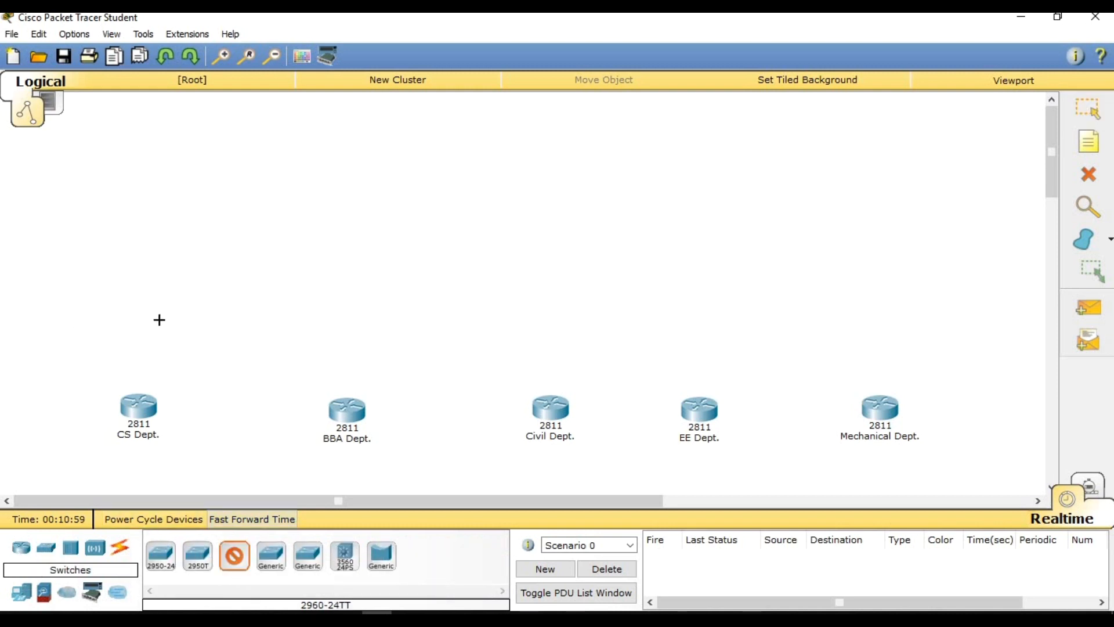
click(133, 279)
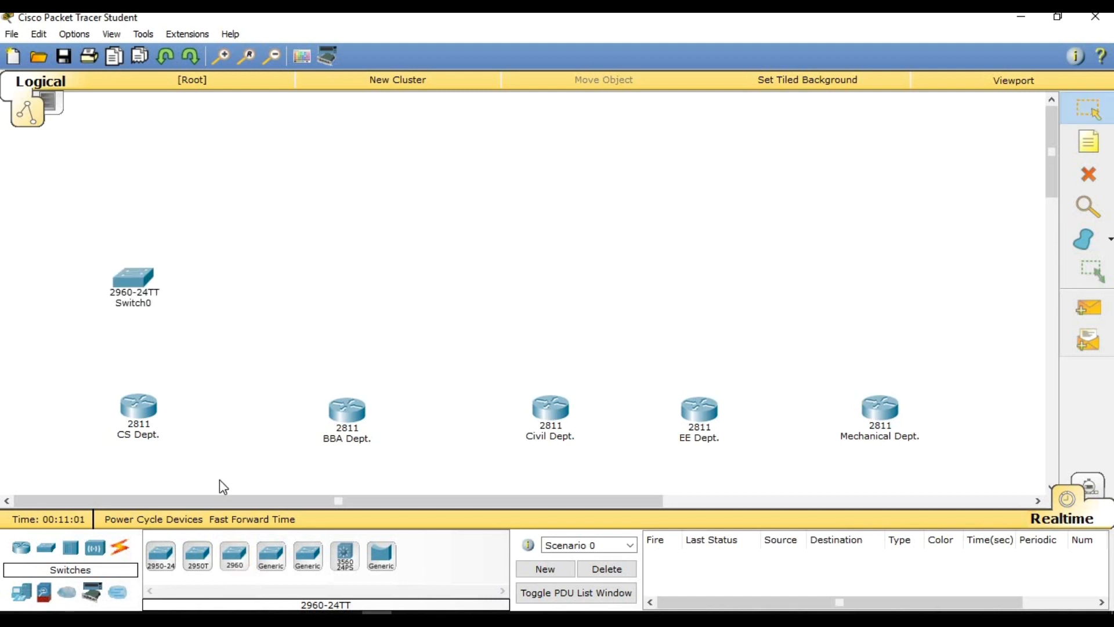
click(235, 556)
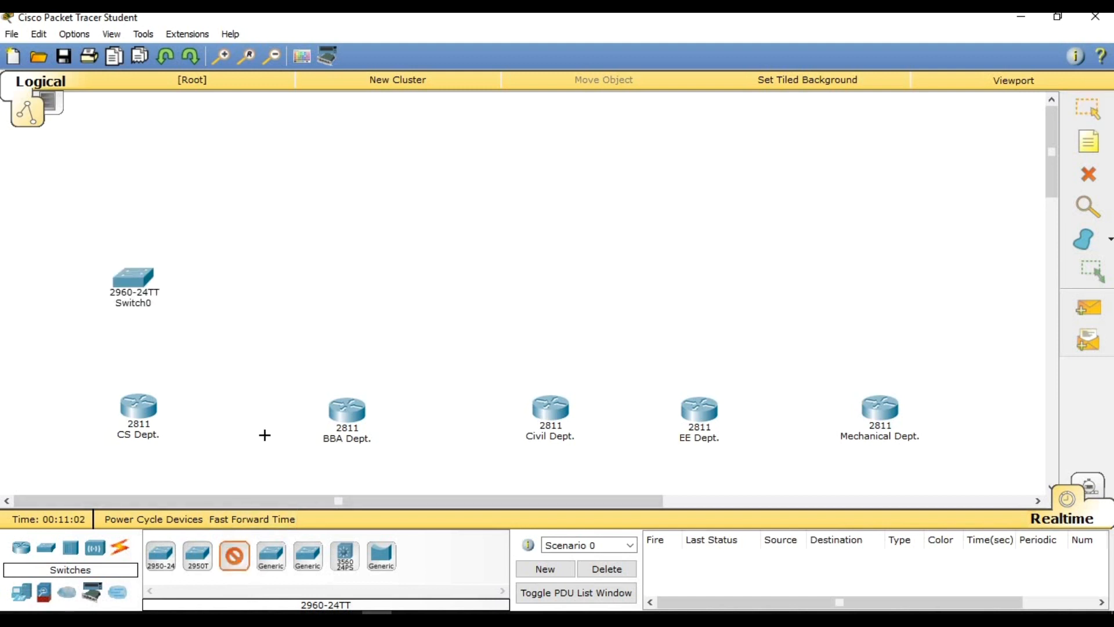
click(341, 289)
click(235, 563)
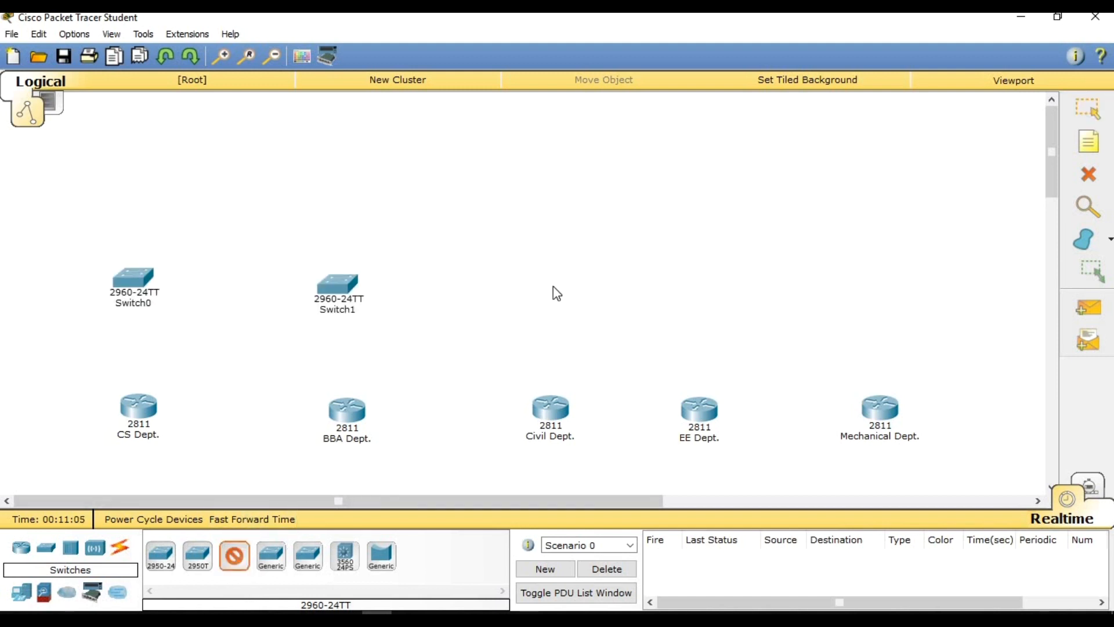
click(553, 287)
click(242, 559)
click(696, 283)
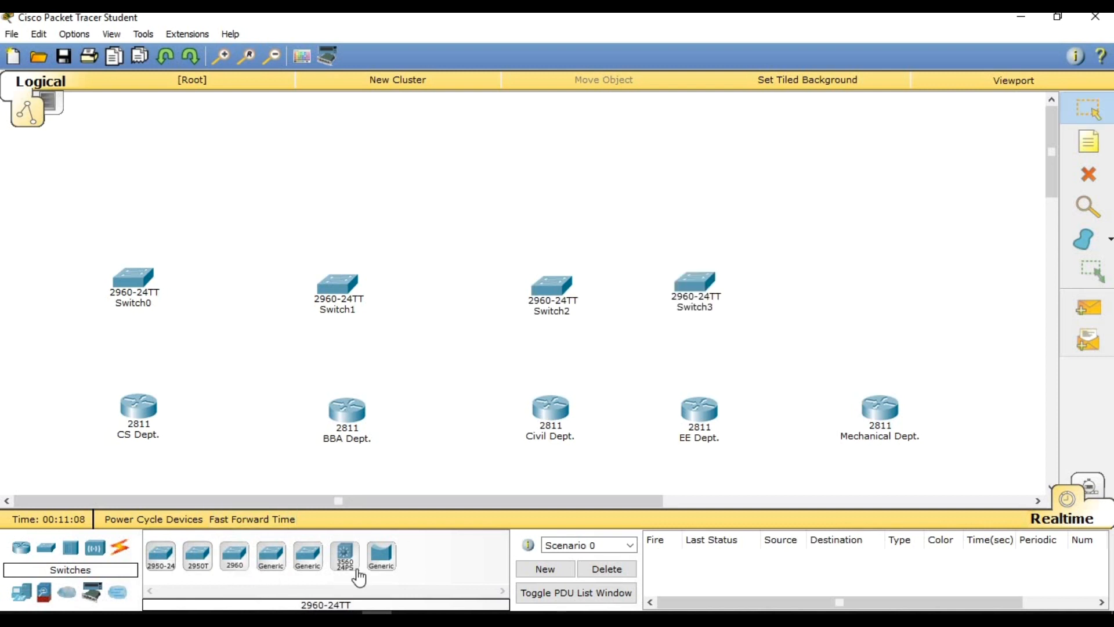
click(235, 558)
click(880, 280)
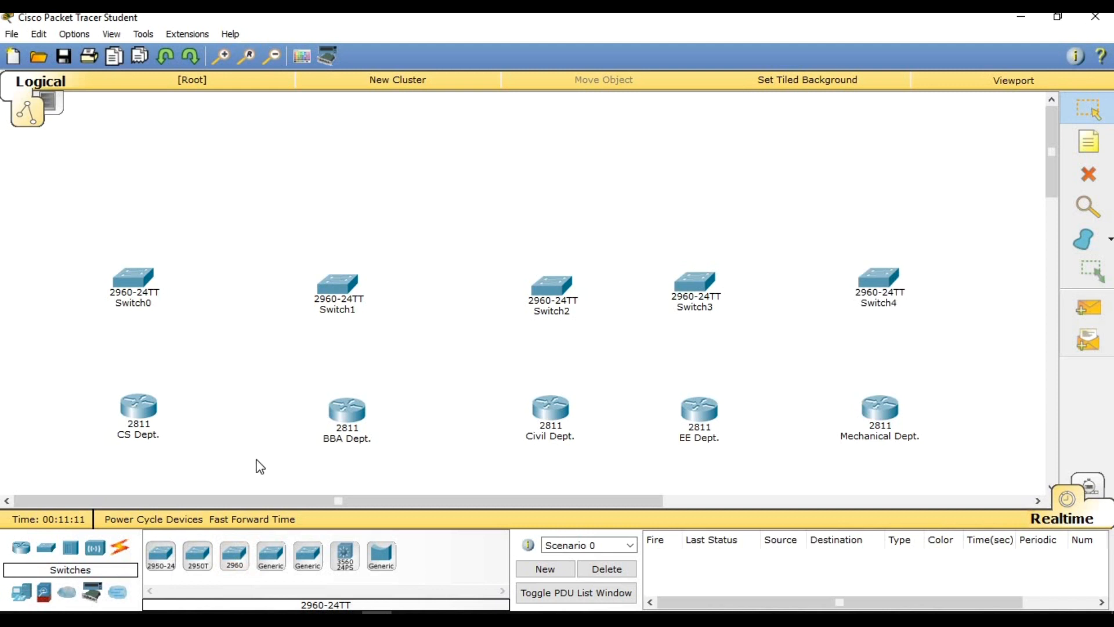
- Place ten generic PCs (PC-PT) in a row above the switches, two for each department
click(24, 595)
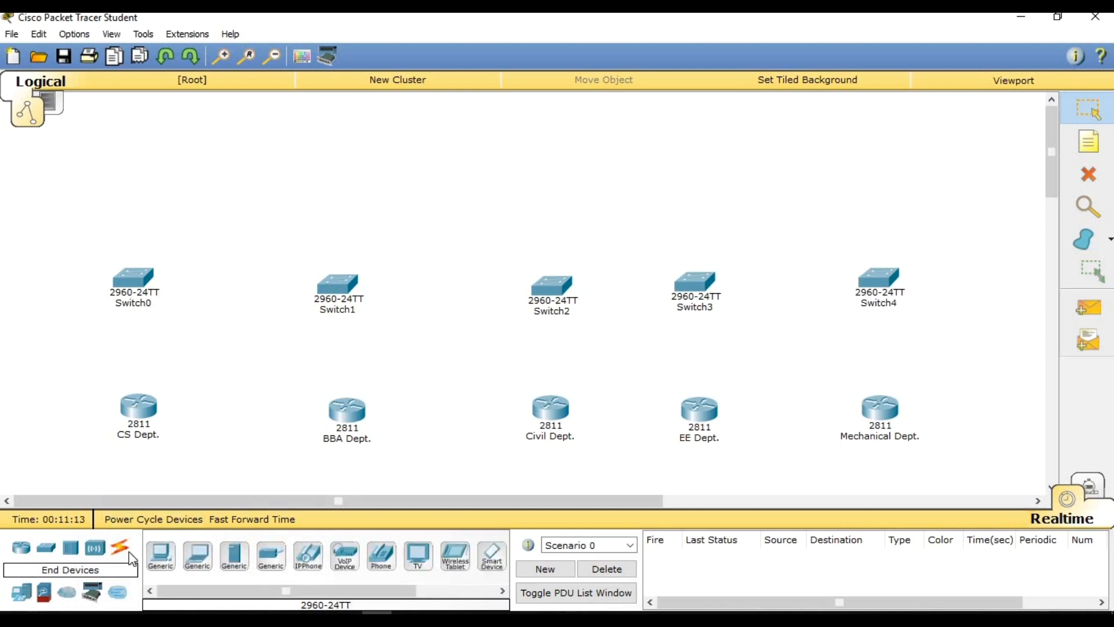
click(161, 556)
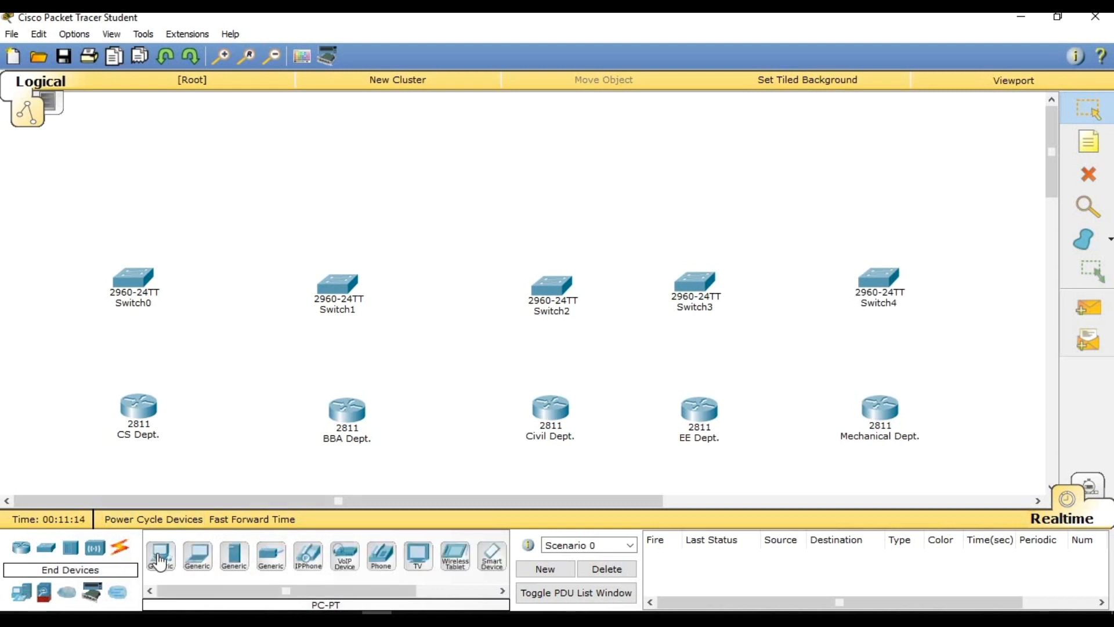
click(55, 140)
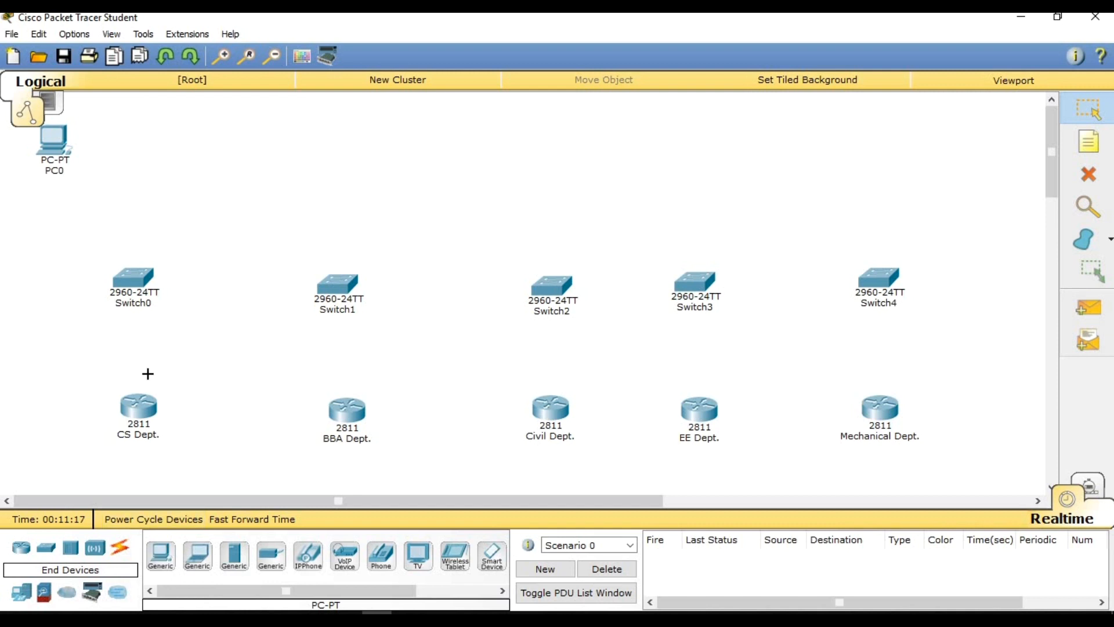
click(158, 557)
click(172, 141)
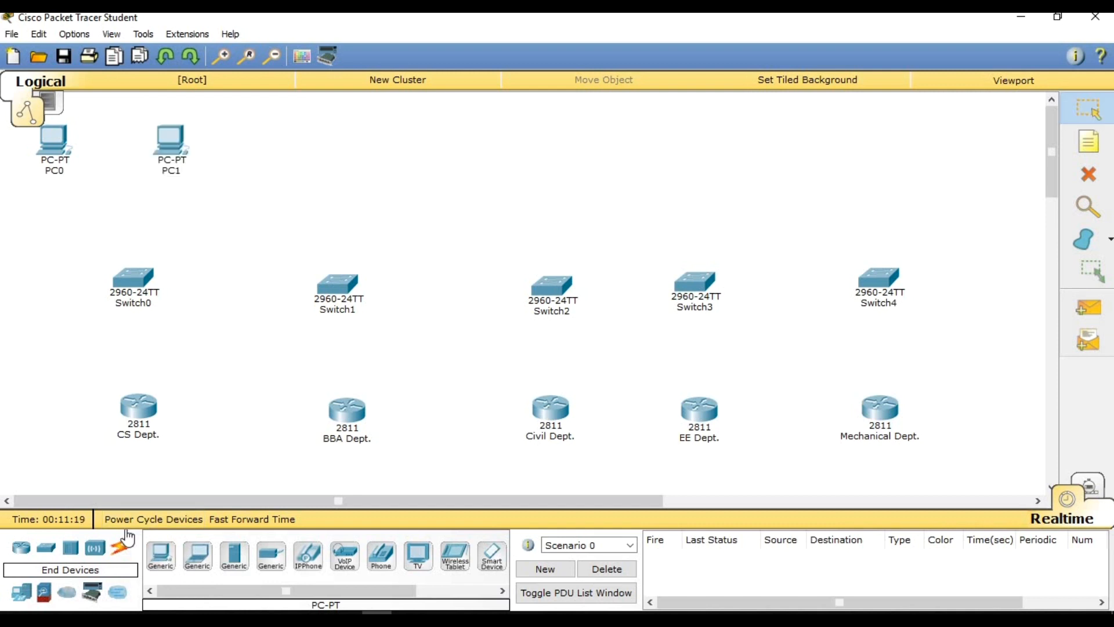
click(161, 556)
click(307, 138)
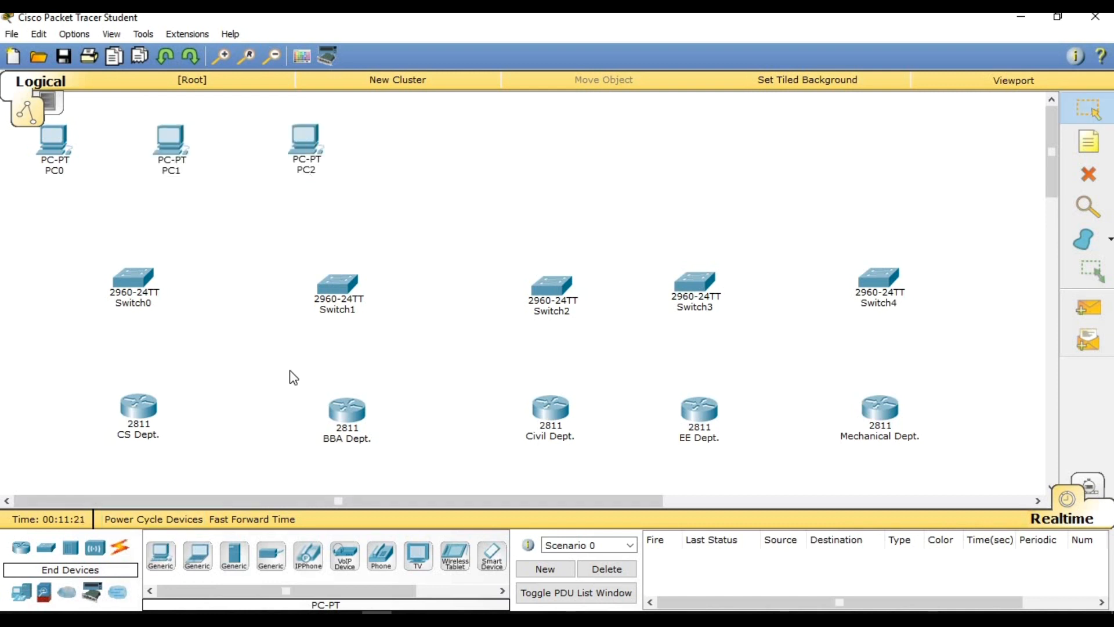
click(160, 559)
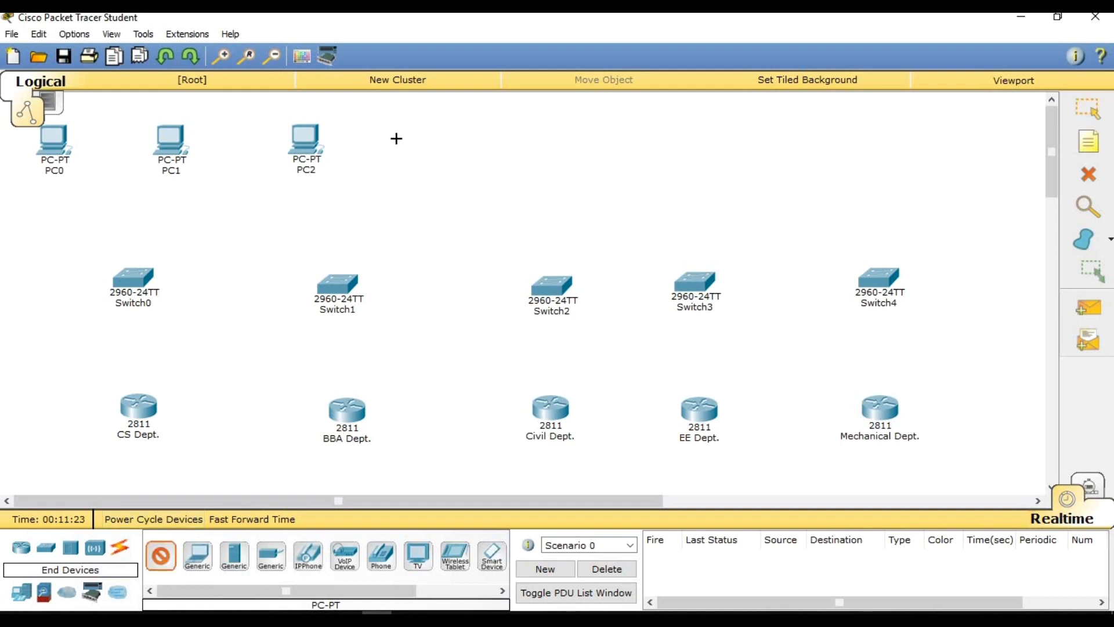
click(402, 138)
click(162, 555)
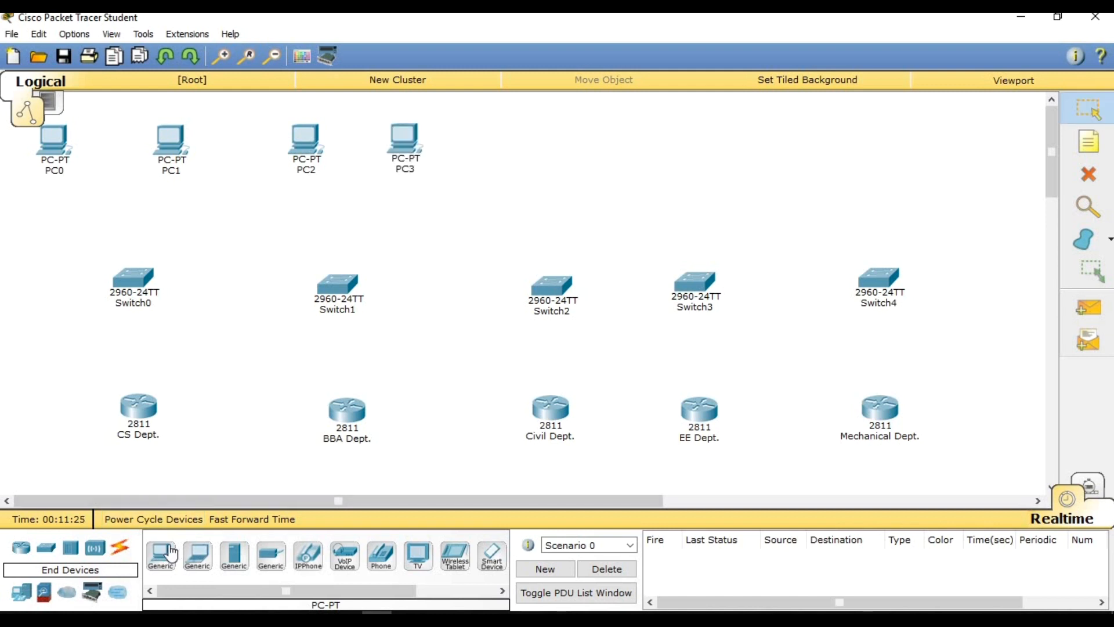
click(504, 149)
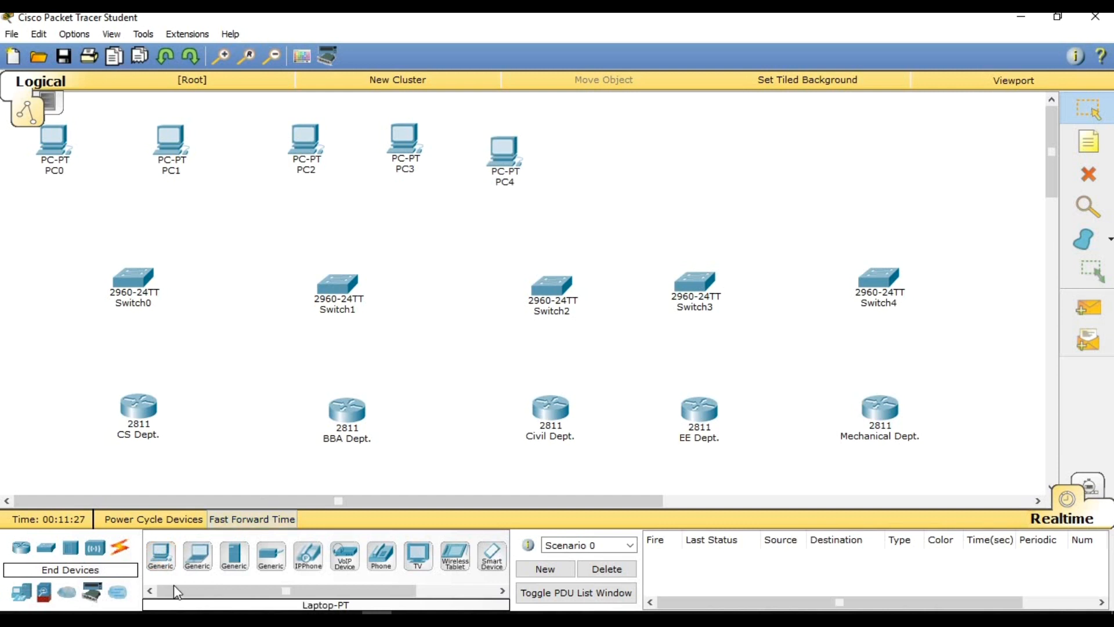
click(160, 556)
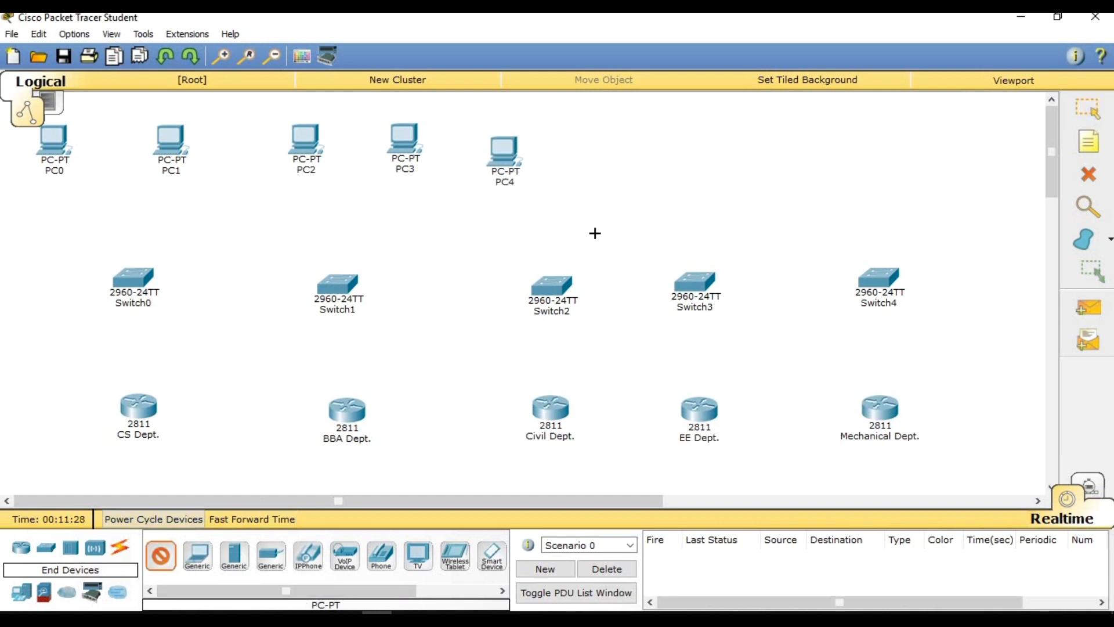
click(595, 149)
click(166, 558)
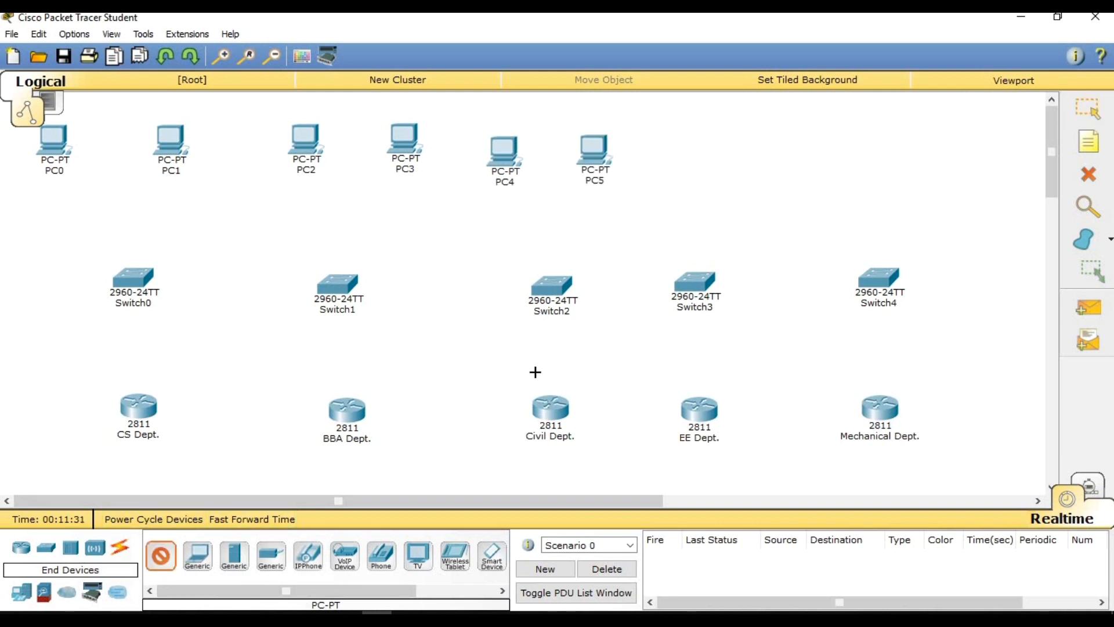
click(675, 158)
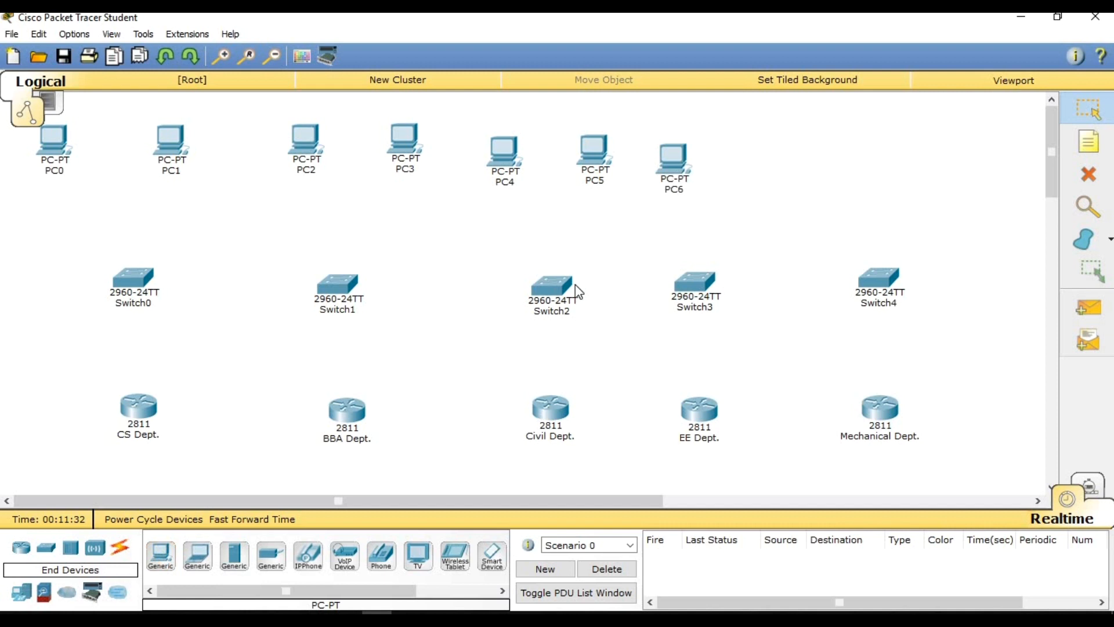
click(161, 556)
click(749, 155)
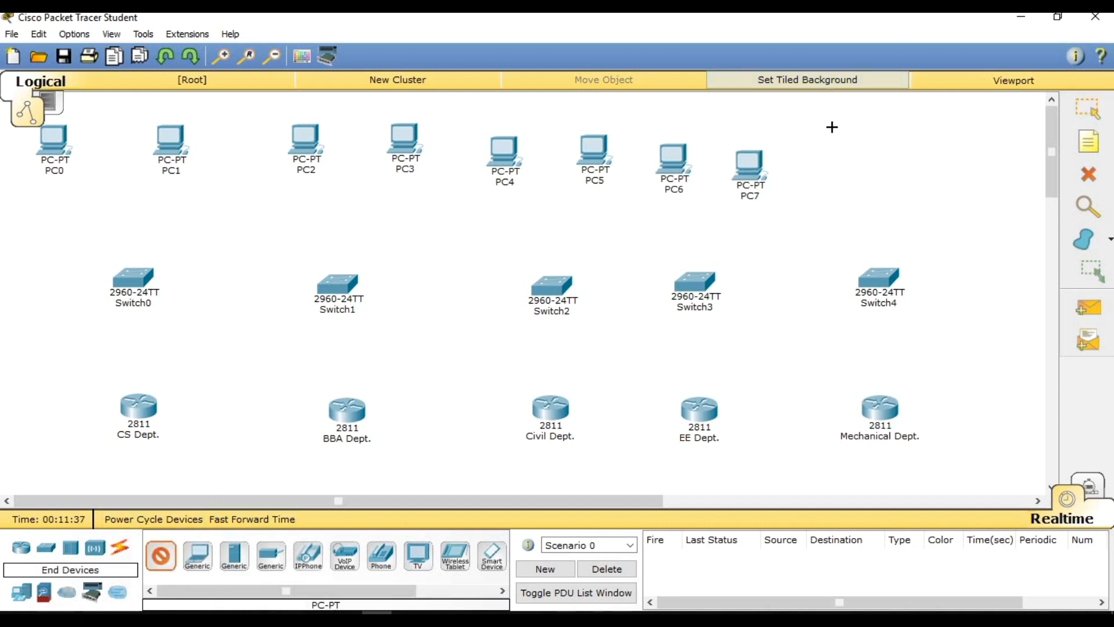
click(847, 160)
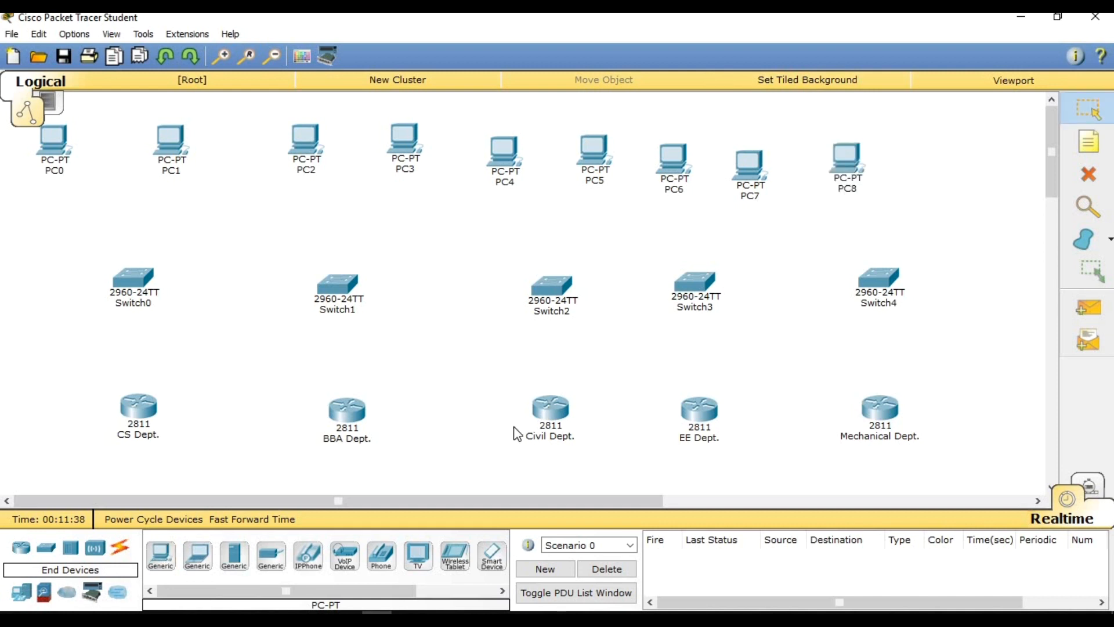
click(160, 556)
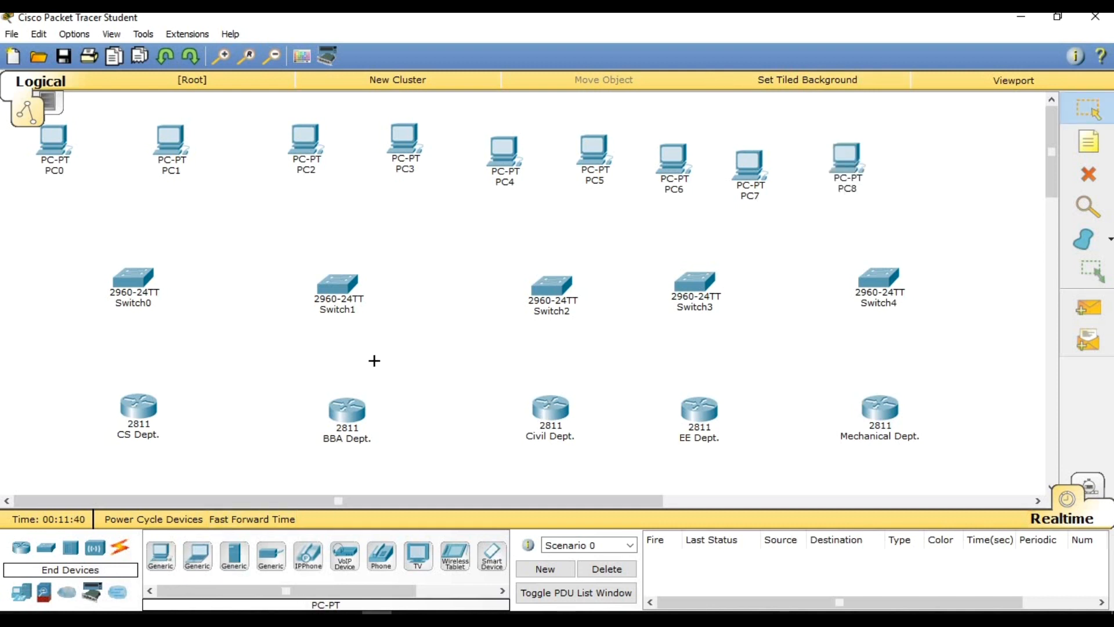
click(952, 158)
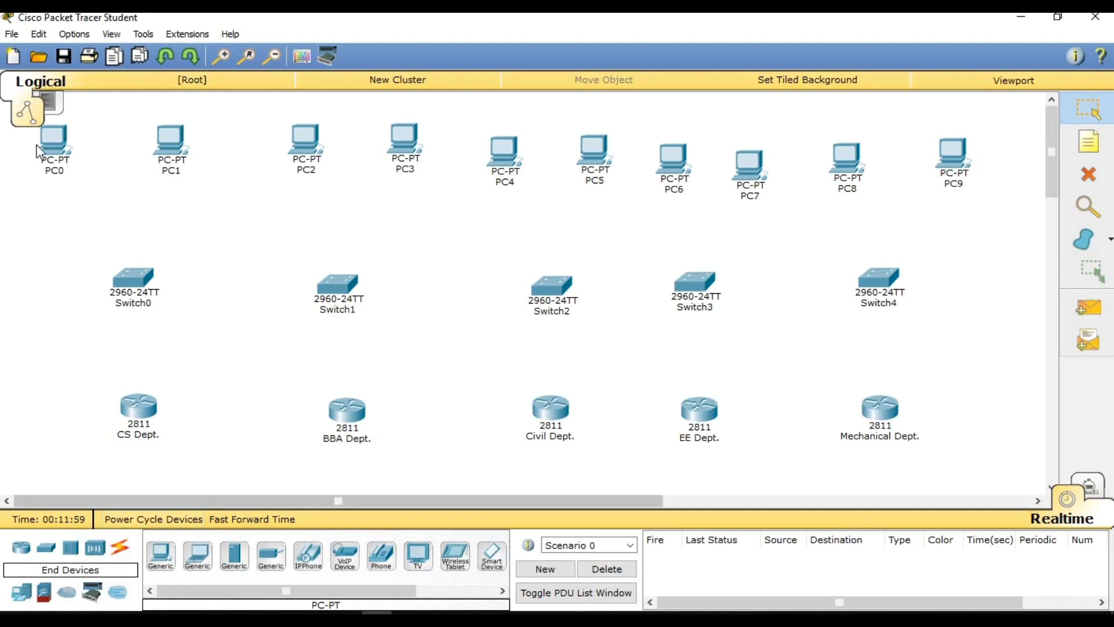
- Using the automatic connection type, connect the CS Dept. router to Switch0 and Switch0 to PC1 and PC0
click(123, 552)
click(161, 555)
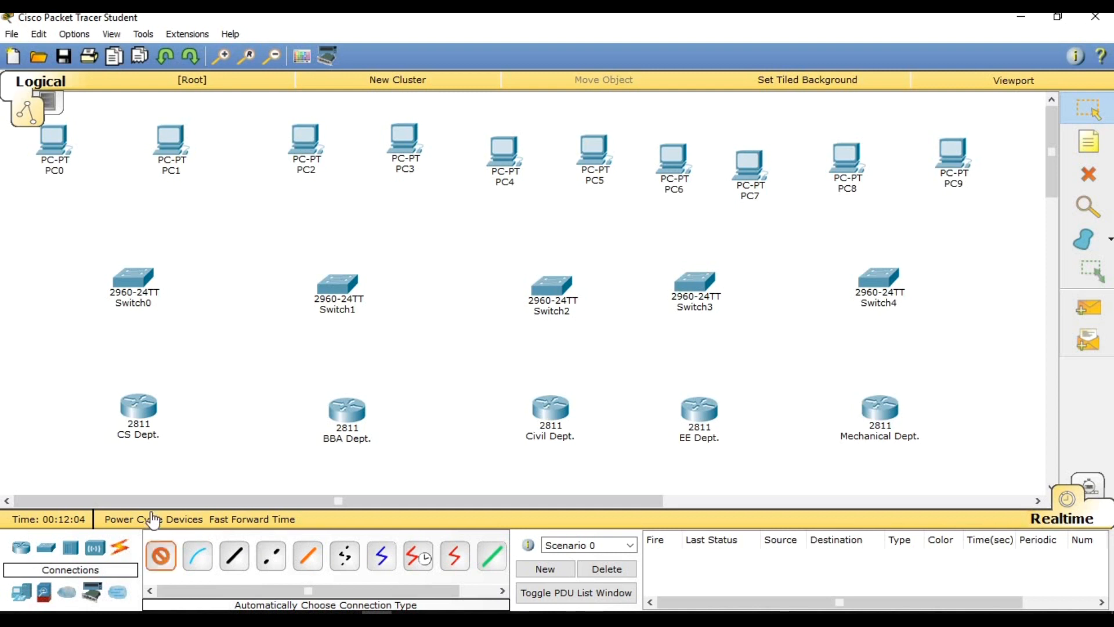
click(138, 408)
click(134, 281)
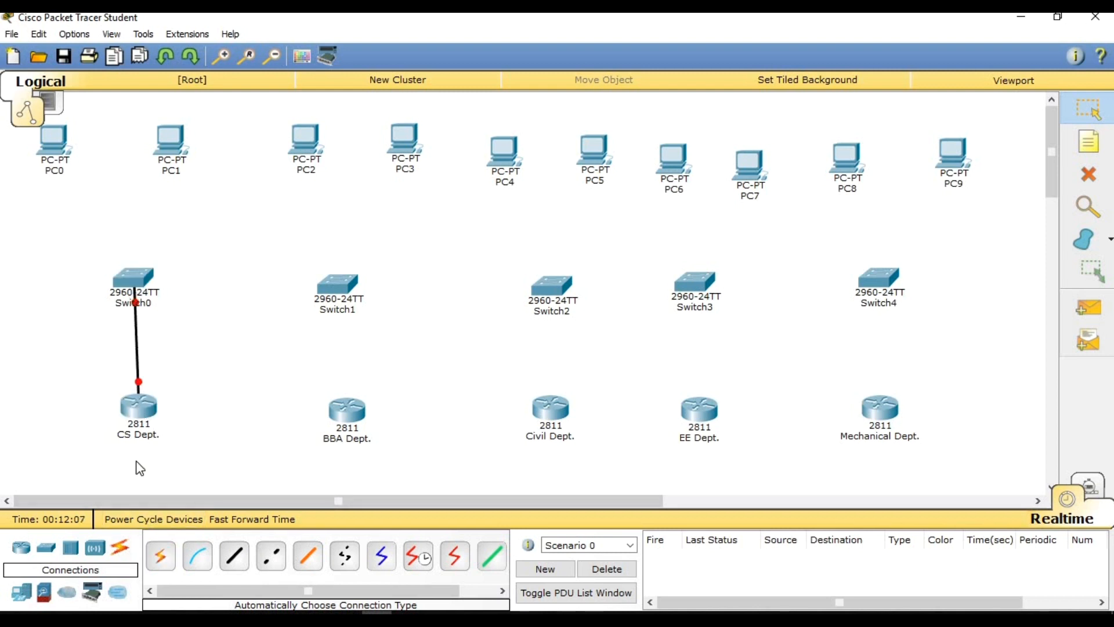
click(161, 556)
click(142, 274)
click(168, 142)
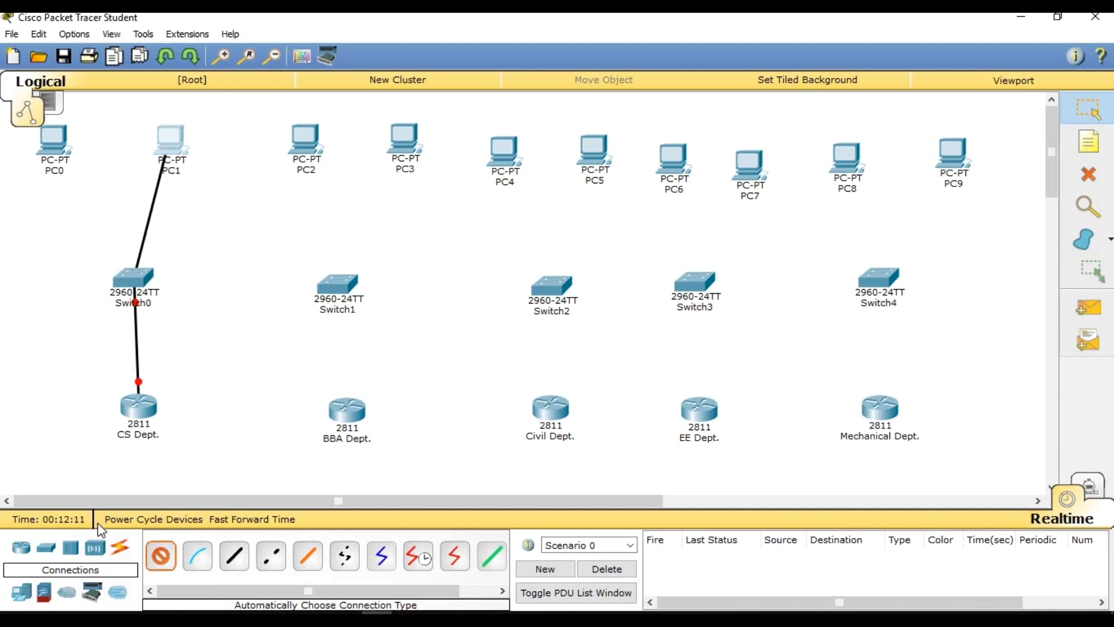
click(161, 555)
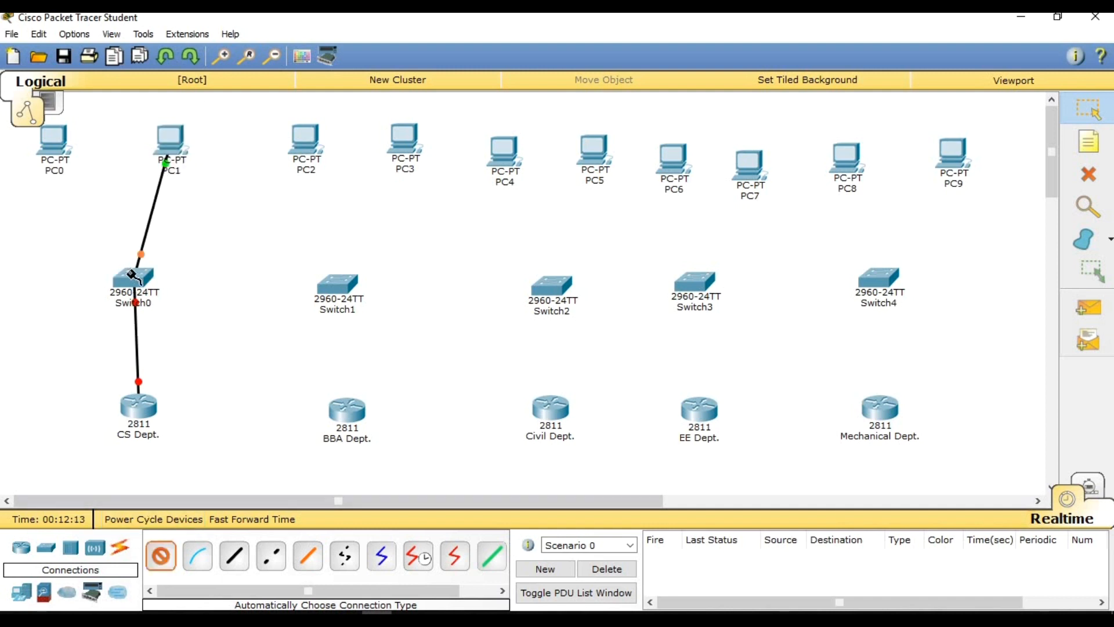
click(133, 281)
click(52, 147)
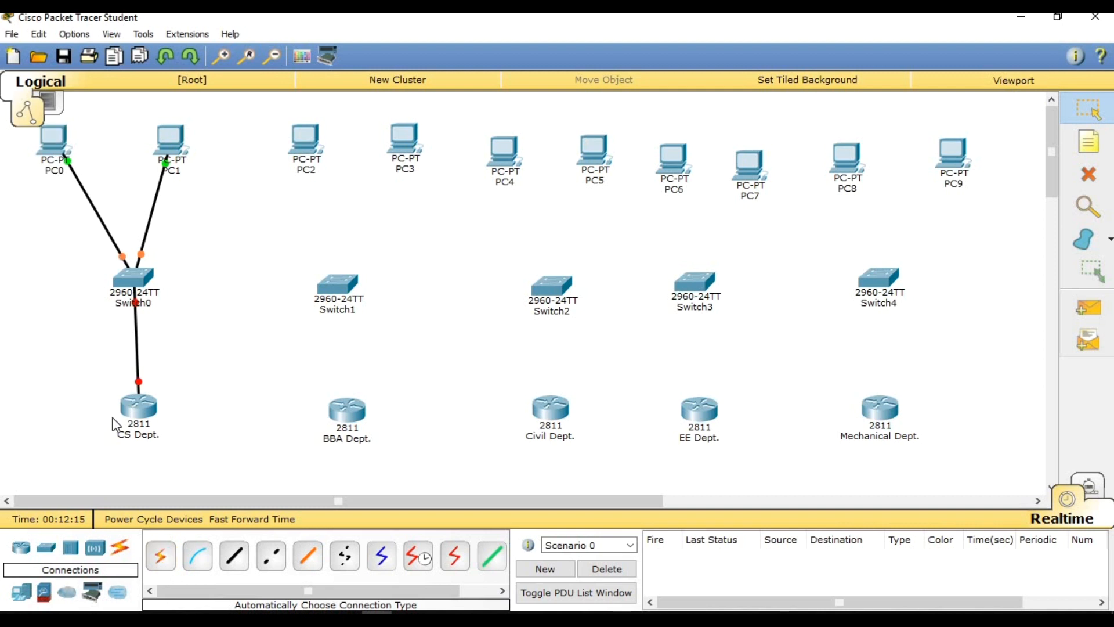
- Connect the BBA Dept. router to Switch1 and Switch1 to PC3 and PC2 with automatically chosen cables
click(161, 558)
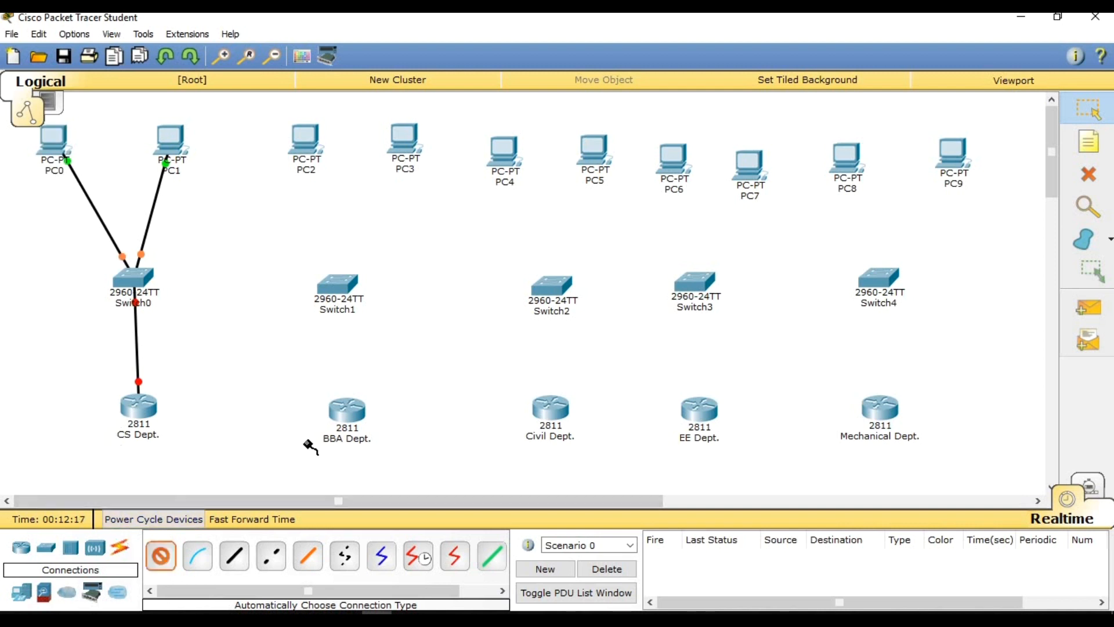
click(349, 413)
click(341, 290)
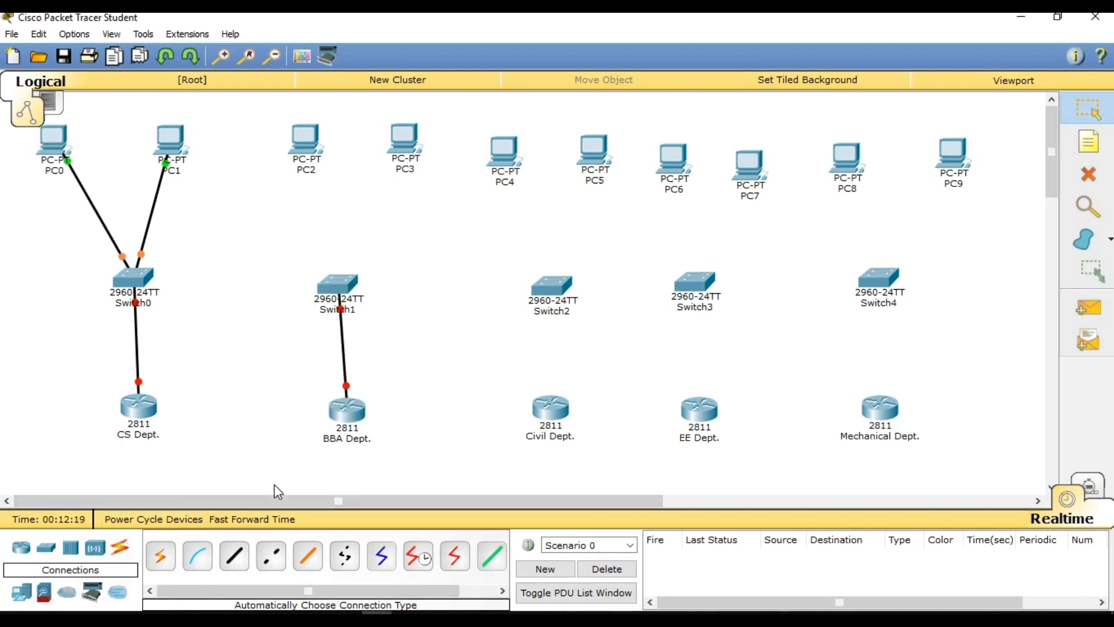
click(161, 557)
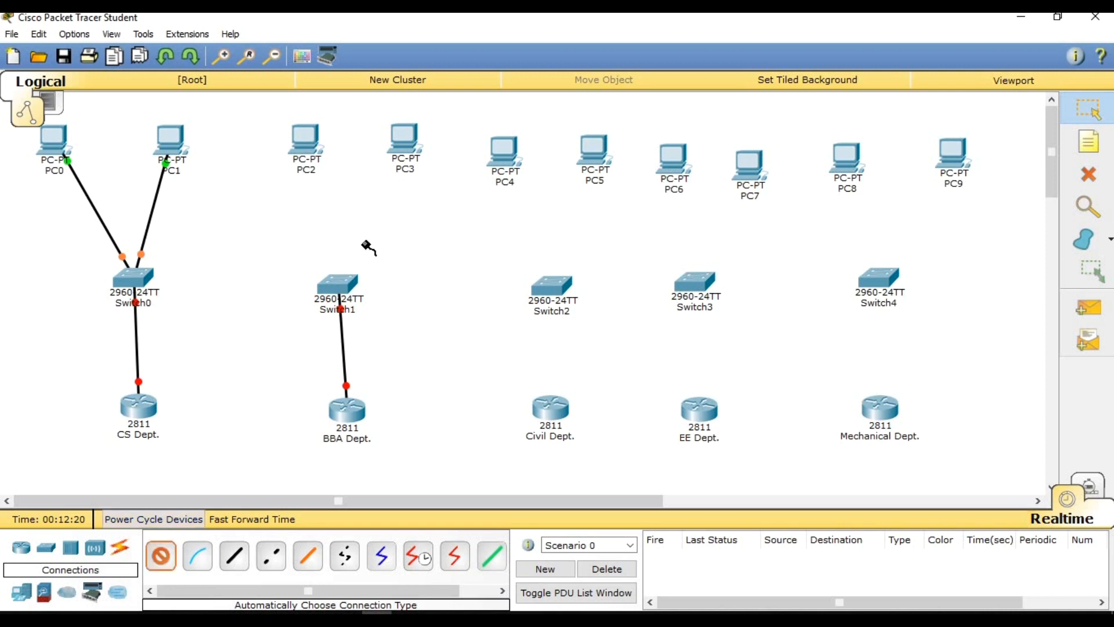
click(342, 284)
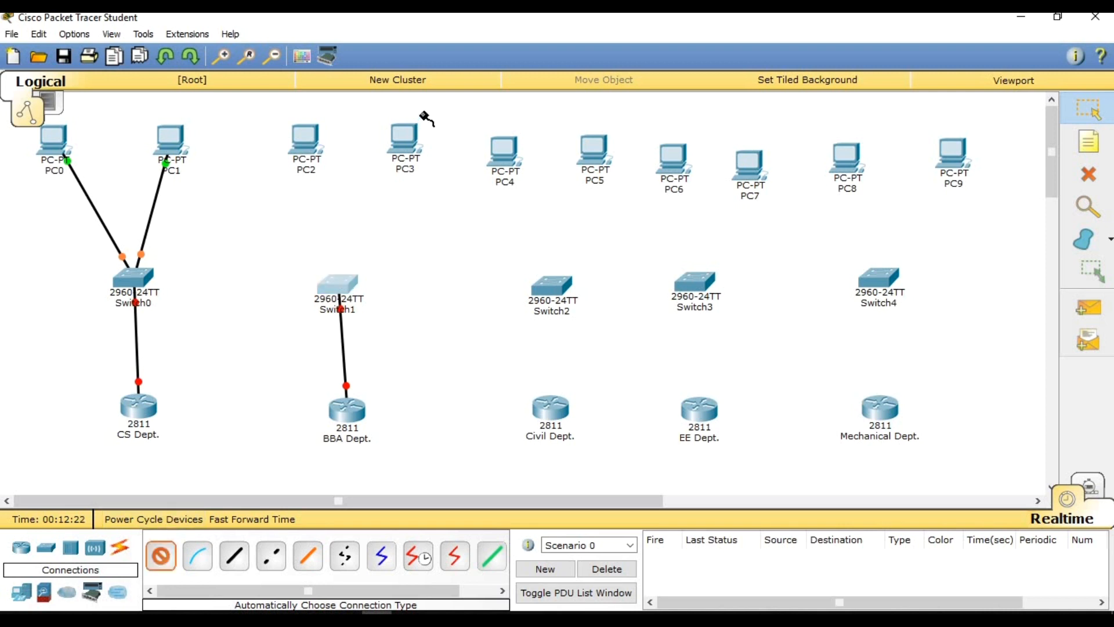
click(339, 285)
click(405, 142)
click(160, 556)
click(336, 279)
click(305, 139)
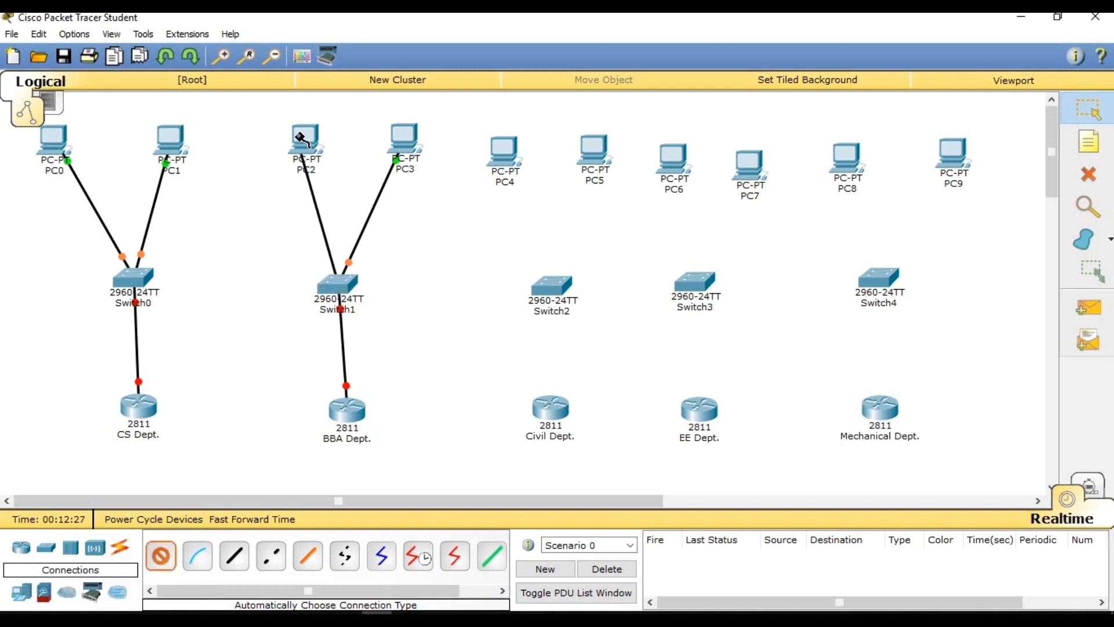
- Connect Switch2 above the Civil Dept. router to PC5 and PC4 with automatically chosen cables
click(161, 555)
click(571, 286)
click(595, 152)
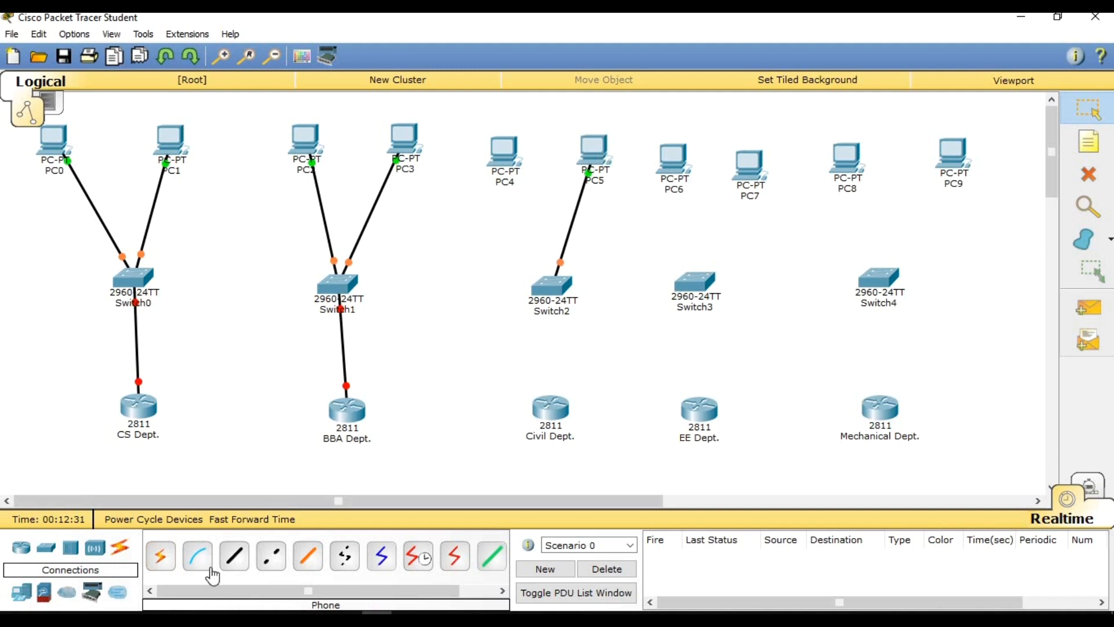
click(162, 558)
click(552, 287)
click(510, 152)
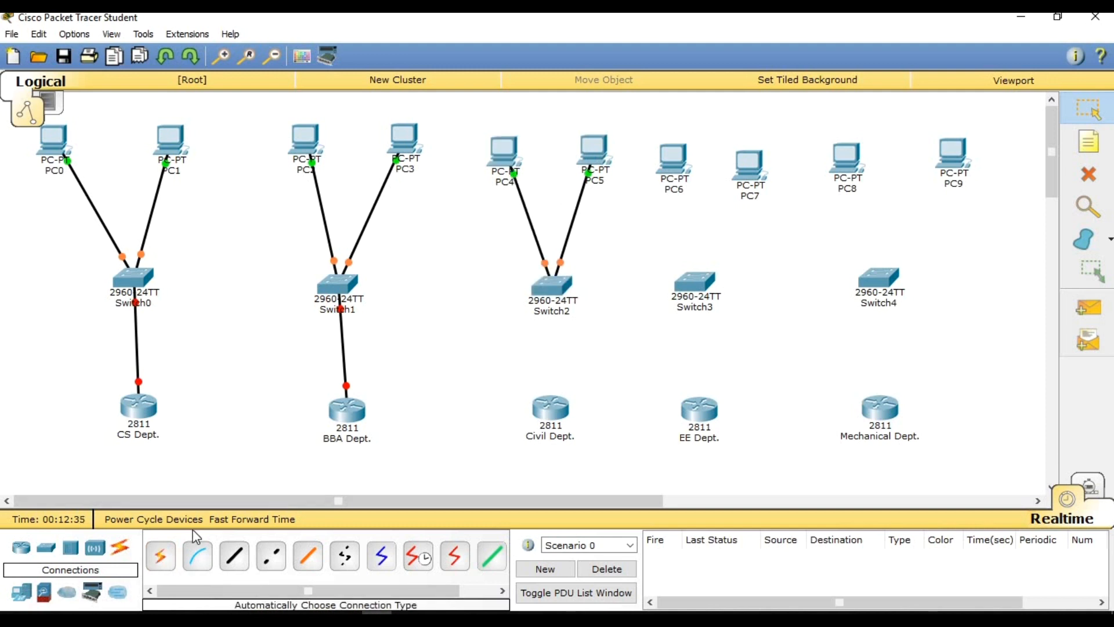
- Connect Switch3 above the EE Dept. router to PC6 and PC7 with automatically chosen cables
click(162, 552)
click(688, 290)
click(674, 165)
click(162, 556)
click(697, 290)
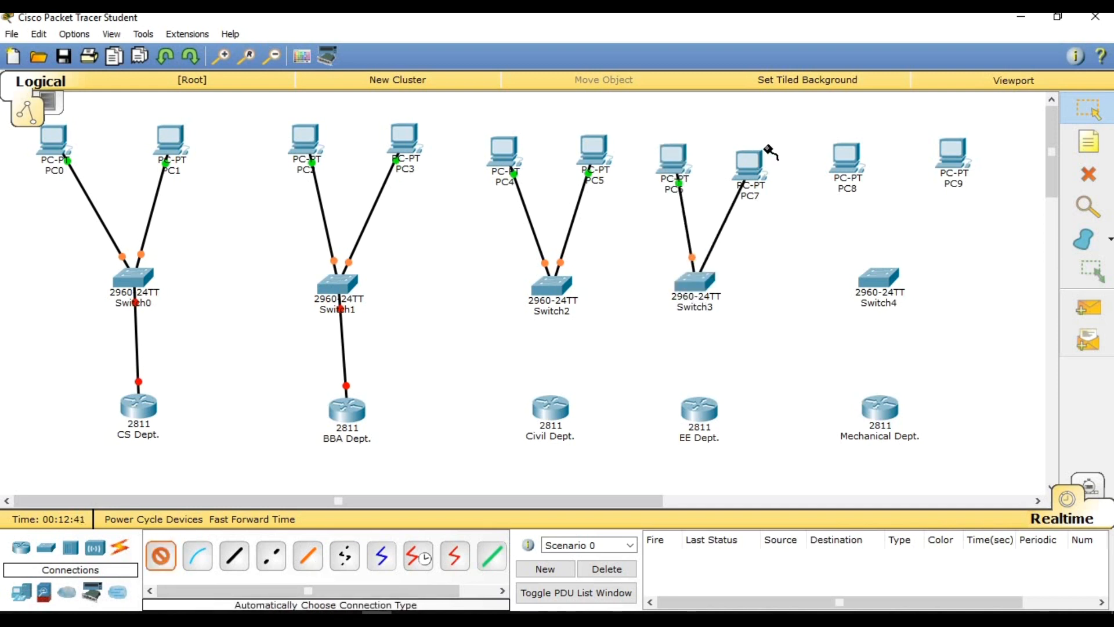
click(749, 166)
- Connect Switch2 to the Civil Dept. router and Switch3 to the EE Dept. router with automatically chosen cables
click(161, 556)
click(548, 302)
click(550, 407)
click(161, 556)
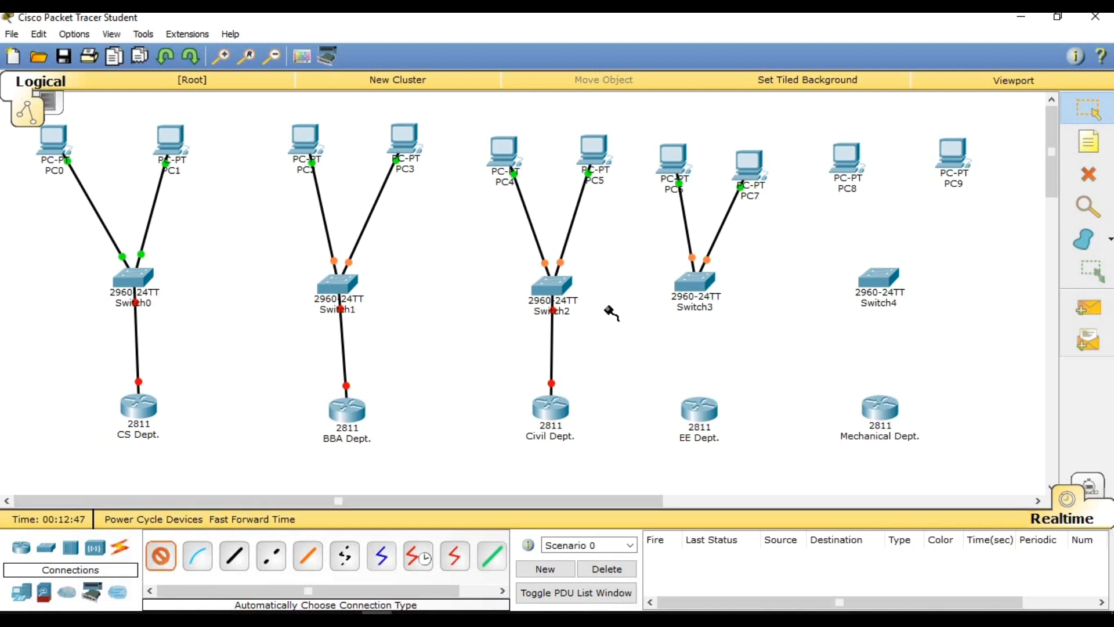
click(694, 286)
click(701, 409)
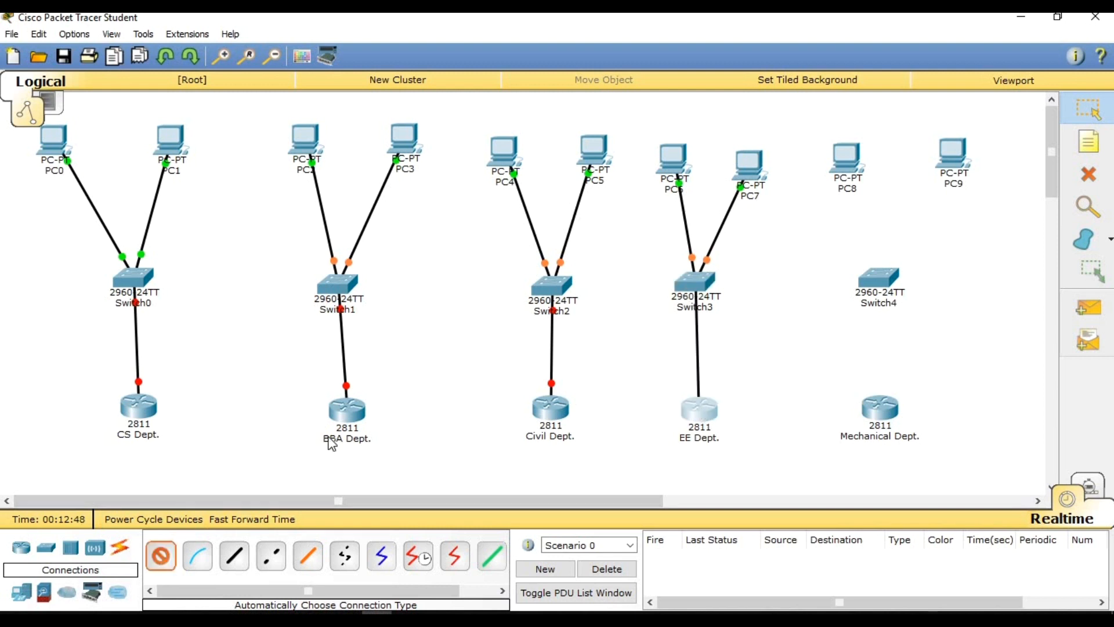
- Connect Switch4 to PC8, PC9 and the Mechanical Dept. router with automatically chosen cables
click(850, 157)
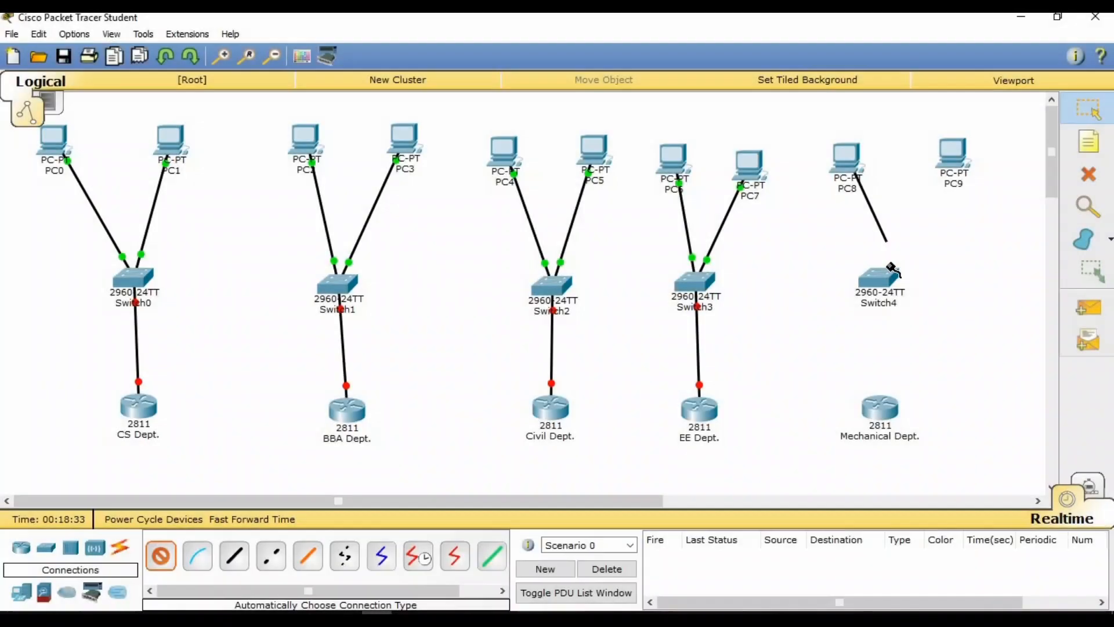
click(888, 268)
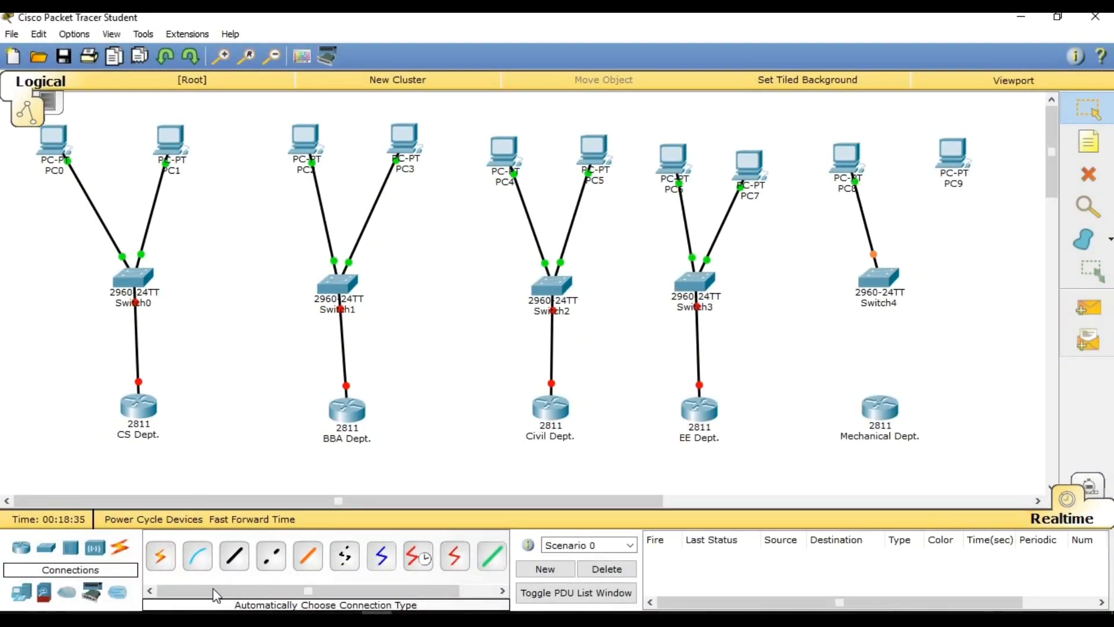
click(160, 557)
click(888, 272)
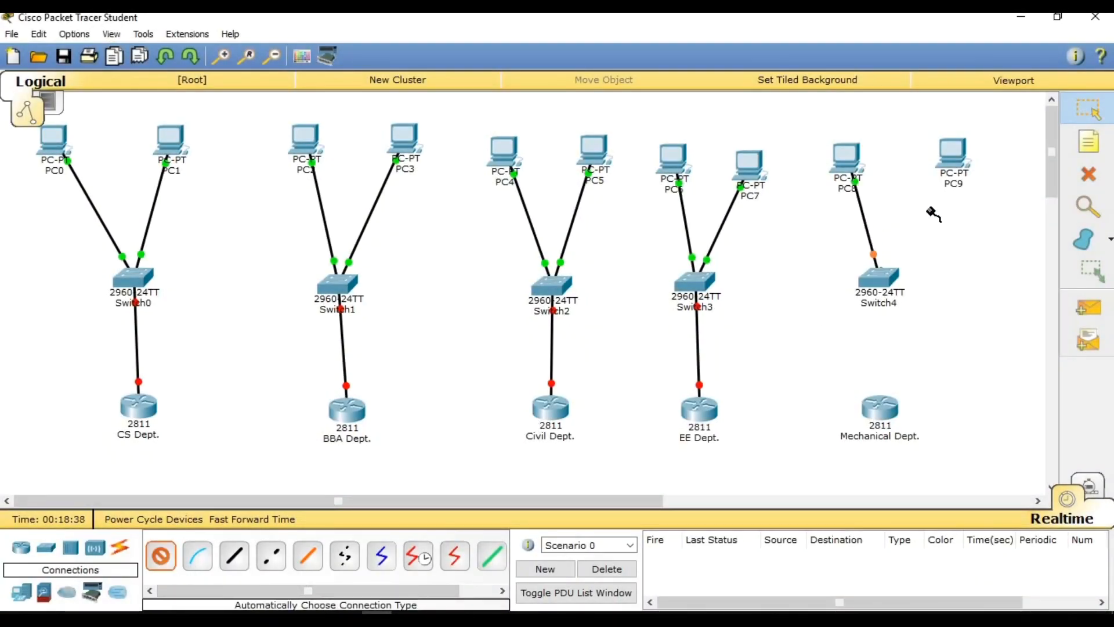
click(952, 155)
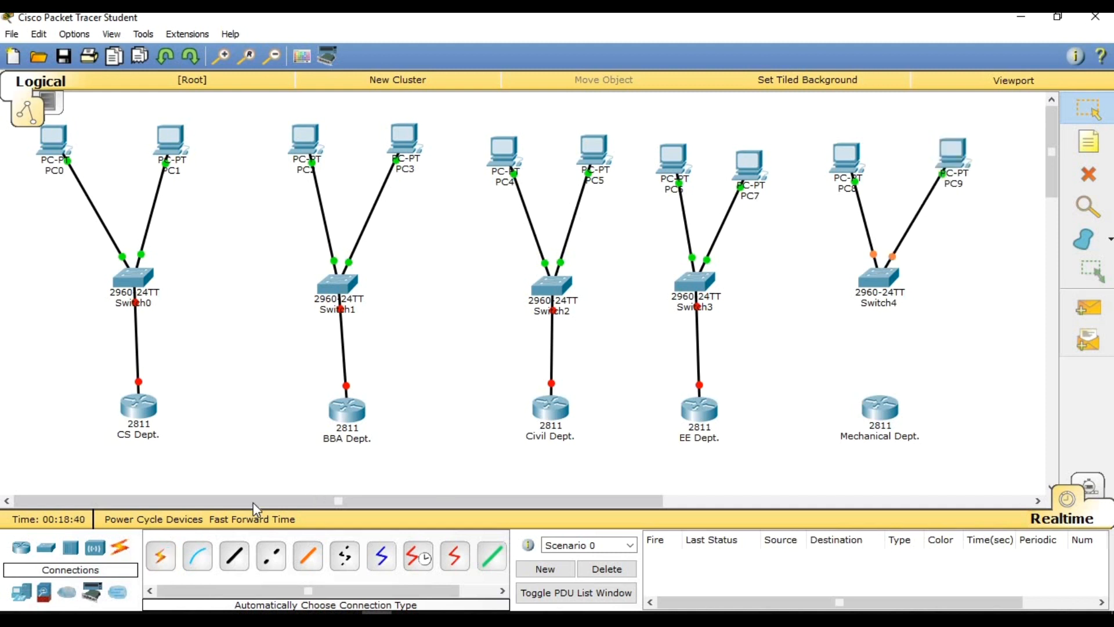
click(161, 557)
click(879, 279)
click(882, 407)
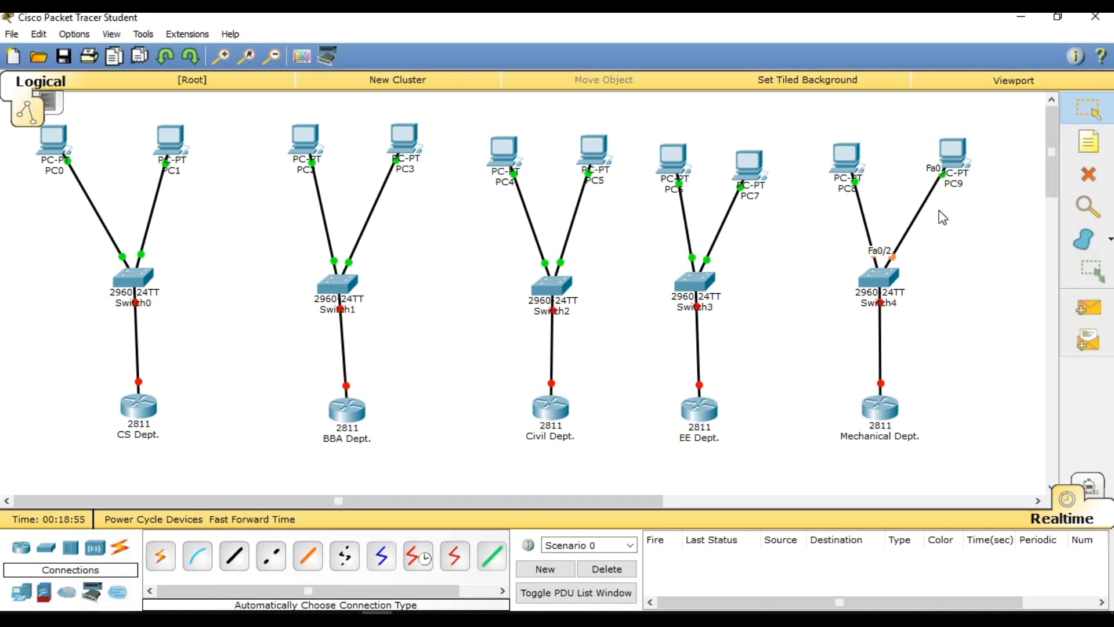
mouse_move(26, 504)
mouse_down()
mouse_move(176, 475)
mouse_move(162, 480)
mouse_move(178, 494)
mouse_move(39, 498)
mouse_up()
drag(161, 449, 144, 493)
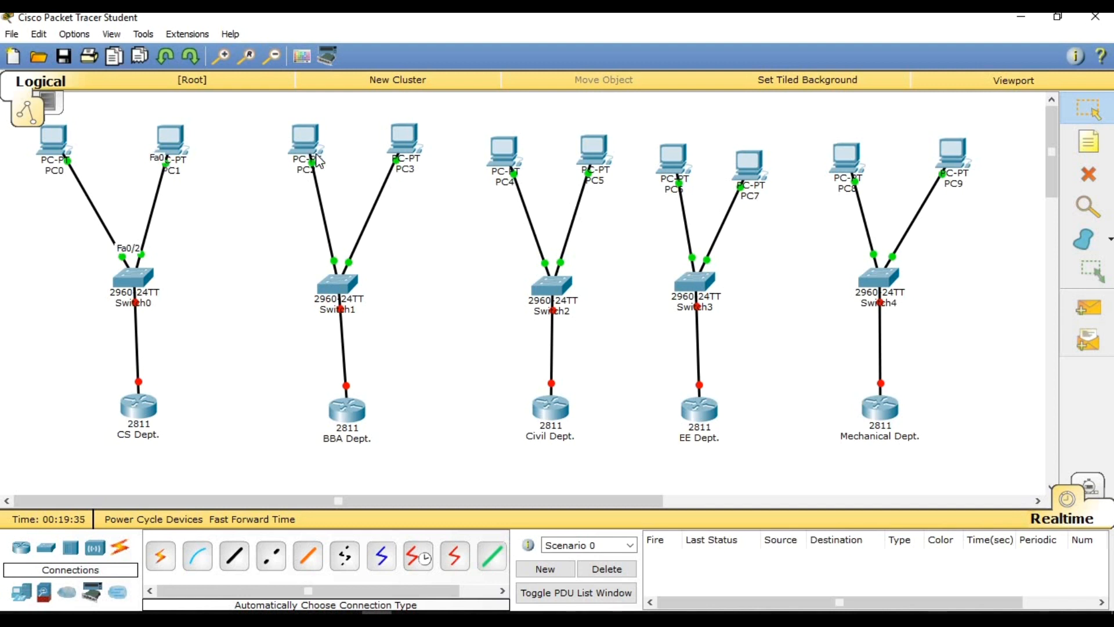
- Install a WIC-2T module in the upper-left interface card slot of the CS Dept. router while it is powered off
mouse_move(319, 162)
click(148, 412)
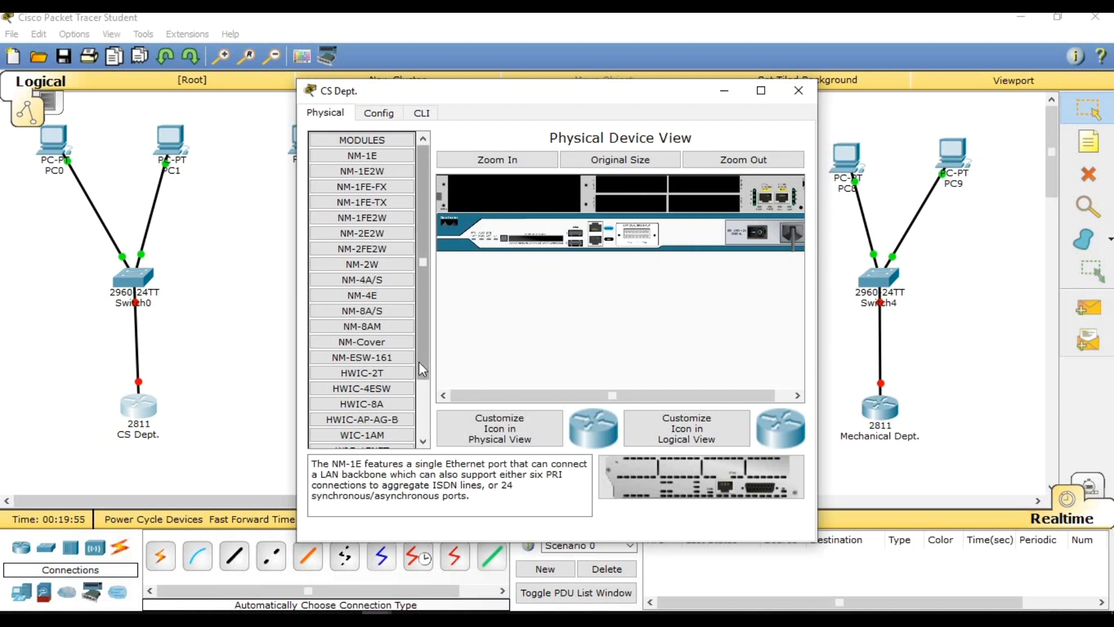
scroll(419, 361, down, 2)
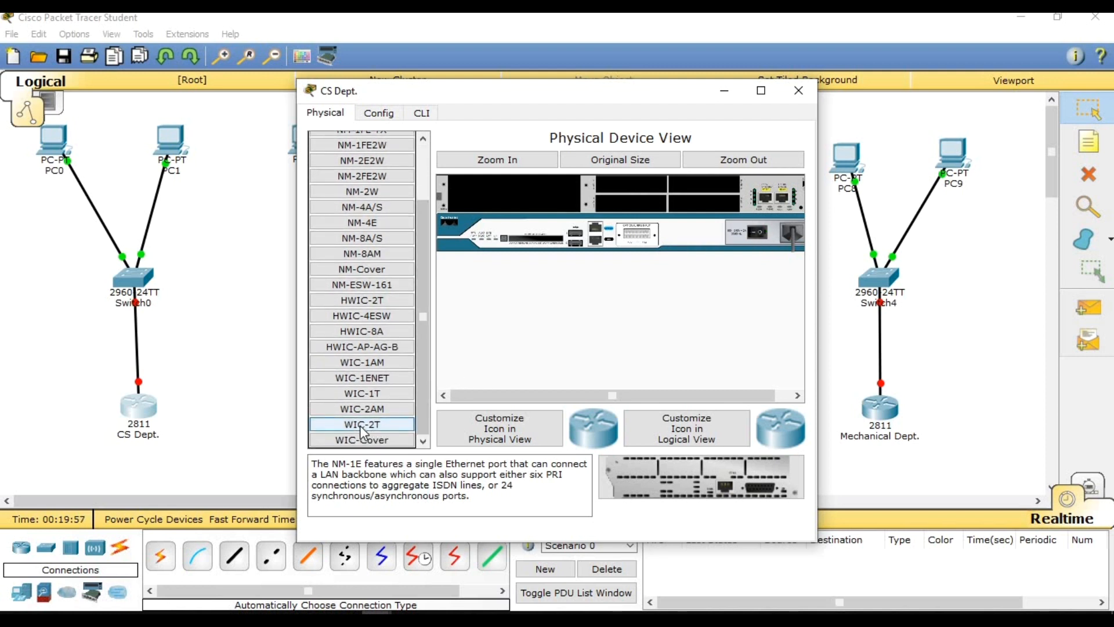
drag(567, 193, 635, 187)
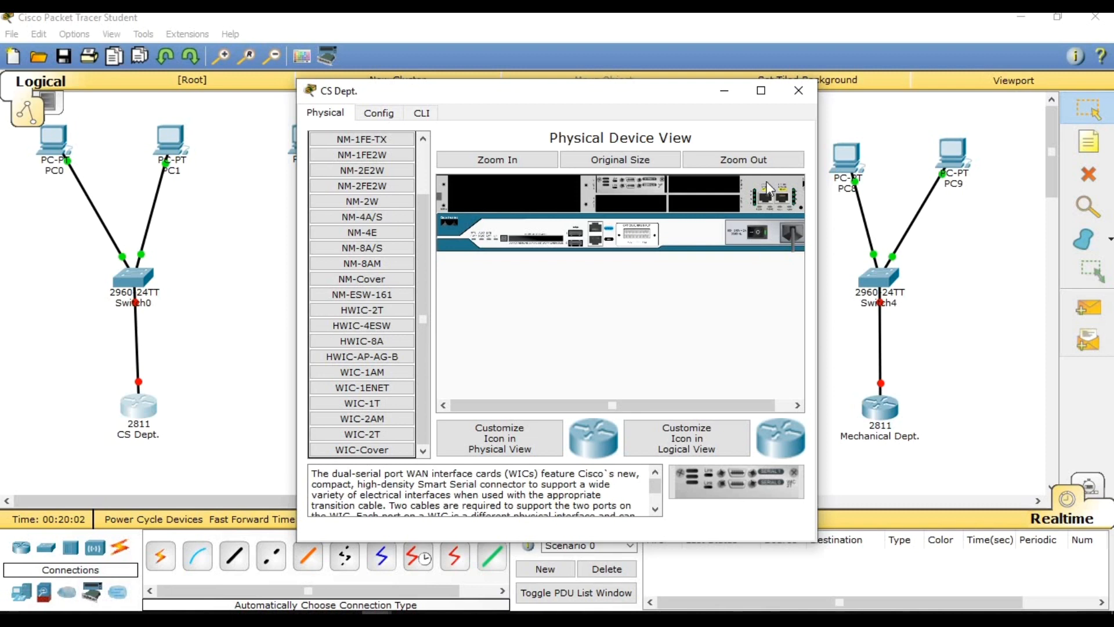
click(799, 91)
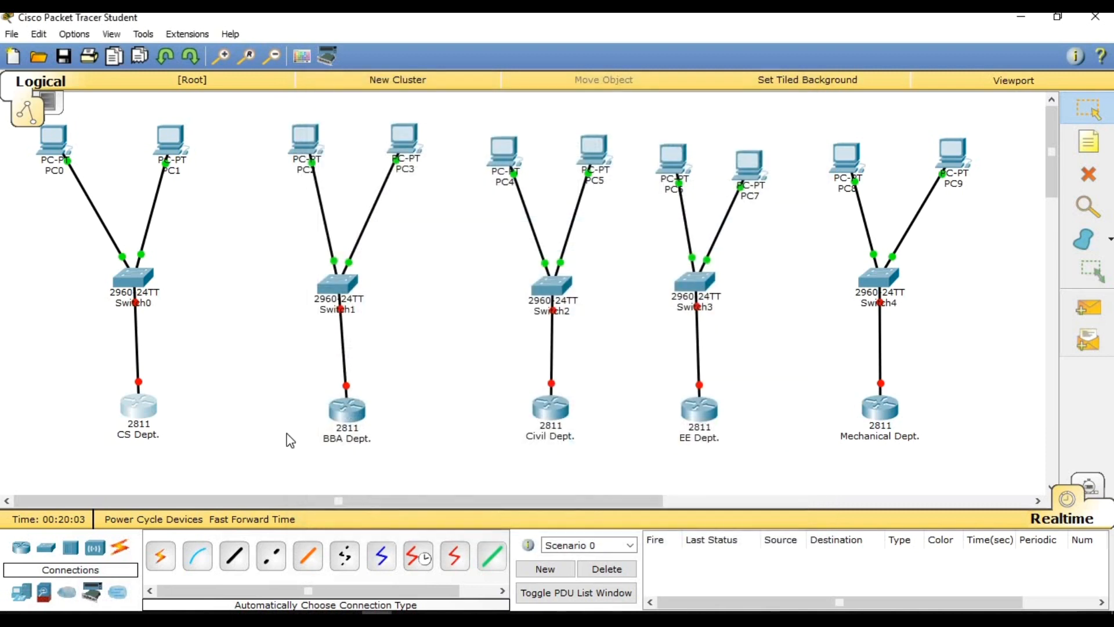
- Power off the BBA Dept. router to install a WIC-2T module in its lower-left interface card slot, and power it back on
click(347, 410)
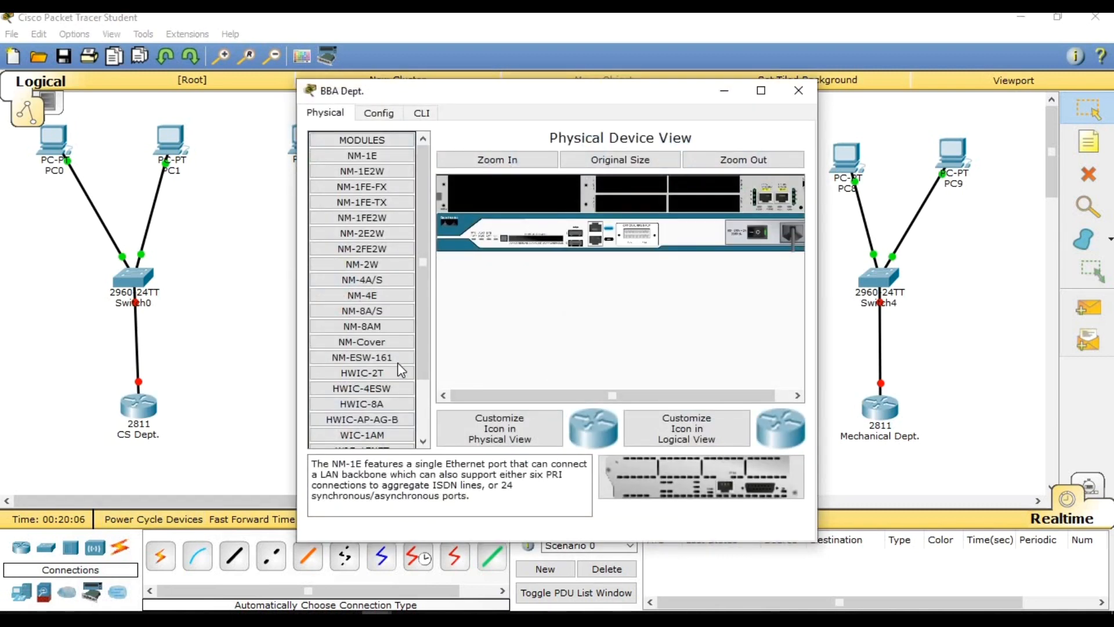
scroll(400, 365, down, 2)
click(761, 231)
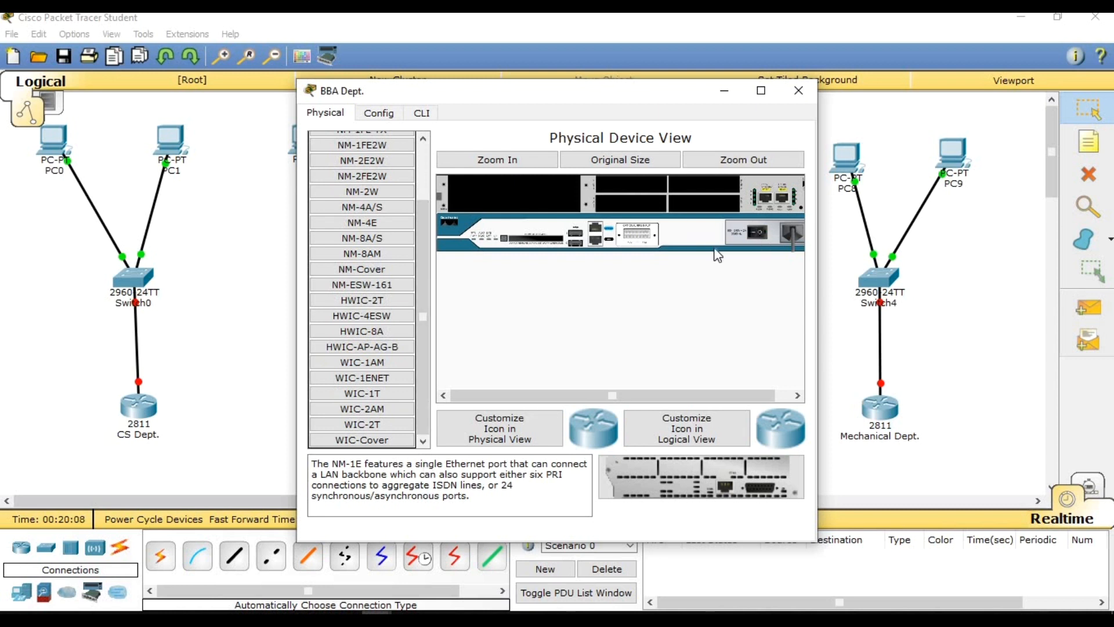
click(372, 427)
drag(355, 435, 607, 202)
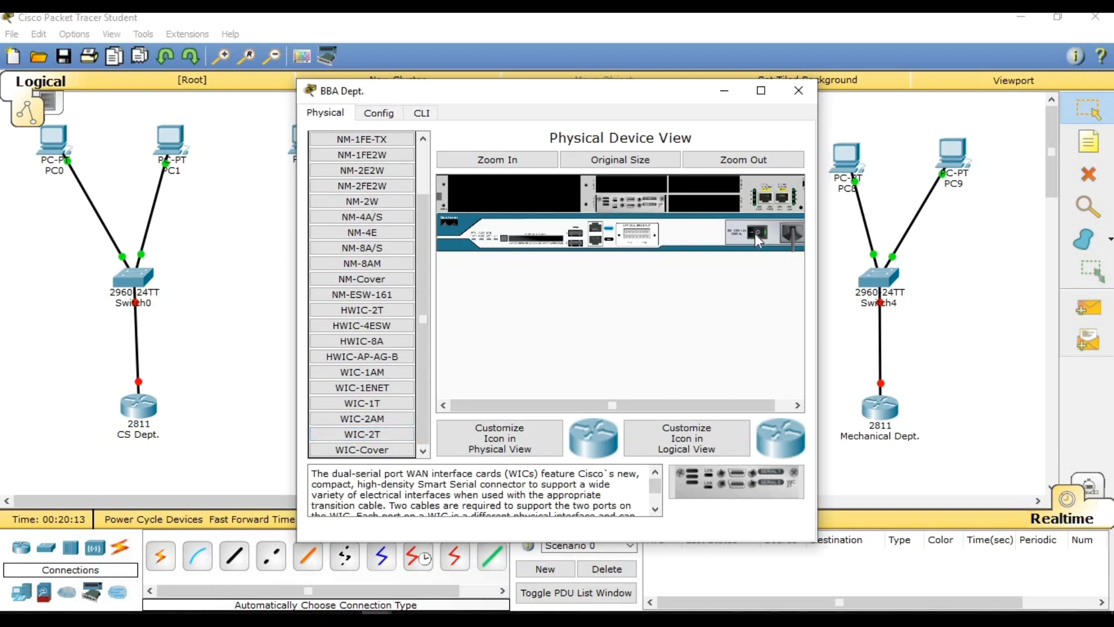
click(798, 90)
- Install a WIC-2T module in the upper-left interface card slot of the Civil Dept. router while it is powered off
click(551, 408)
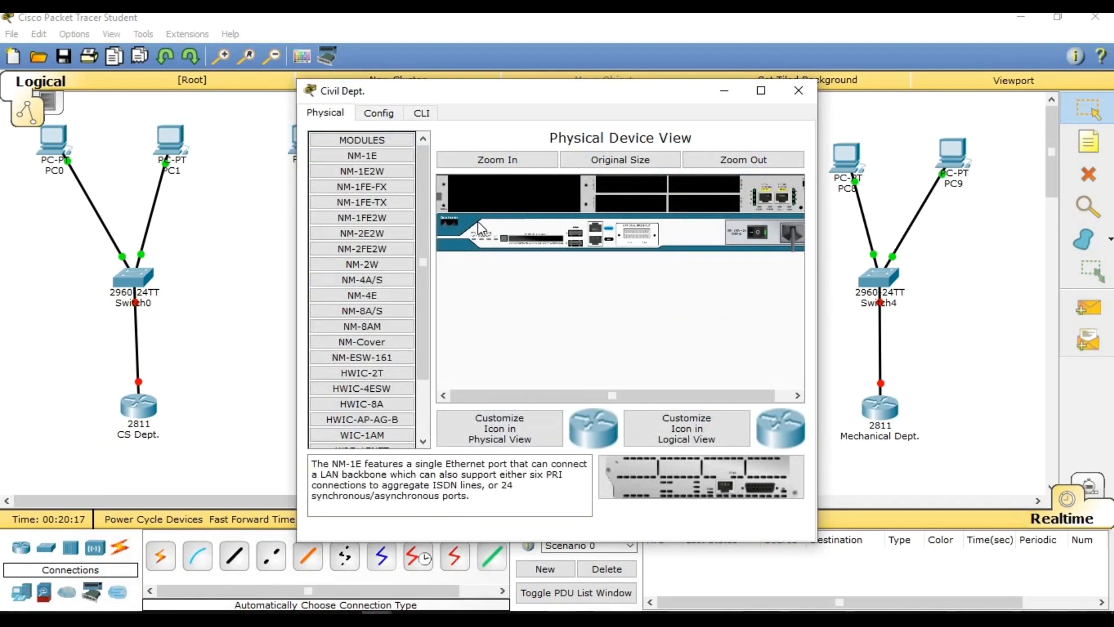
scroll(420, 176, down, 3)
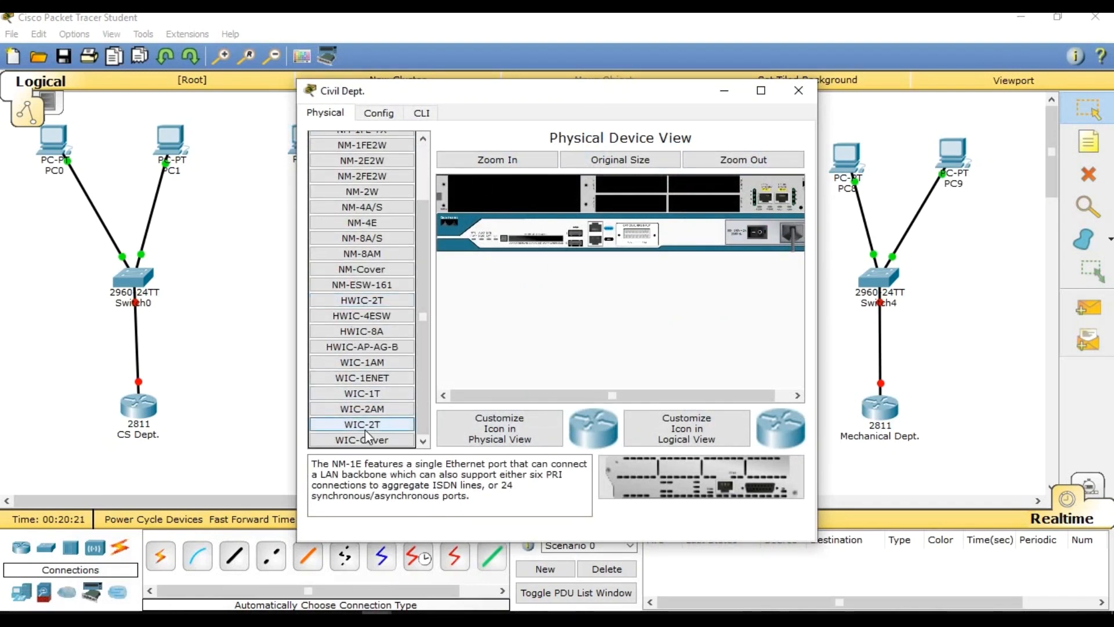
drag(362, 425, 639, 193)
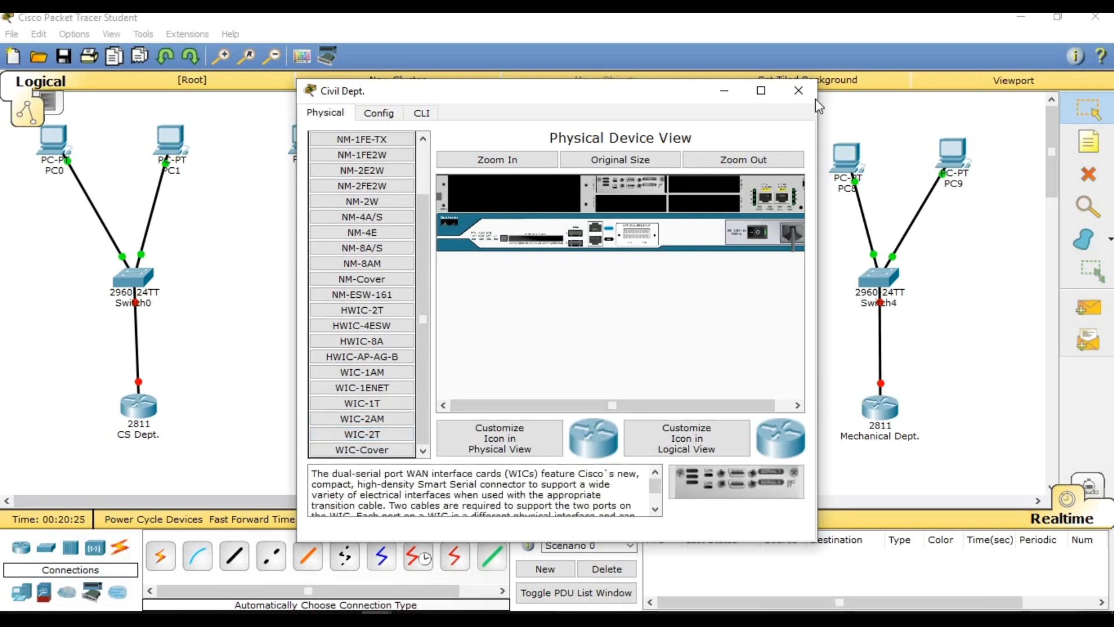
click(798, 90)
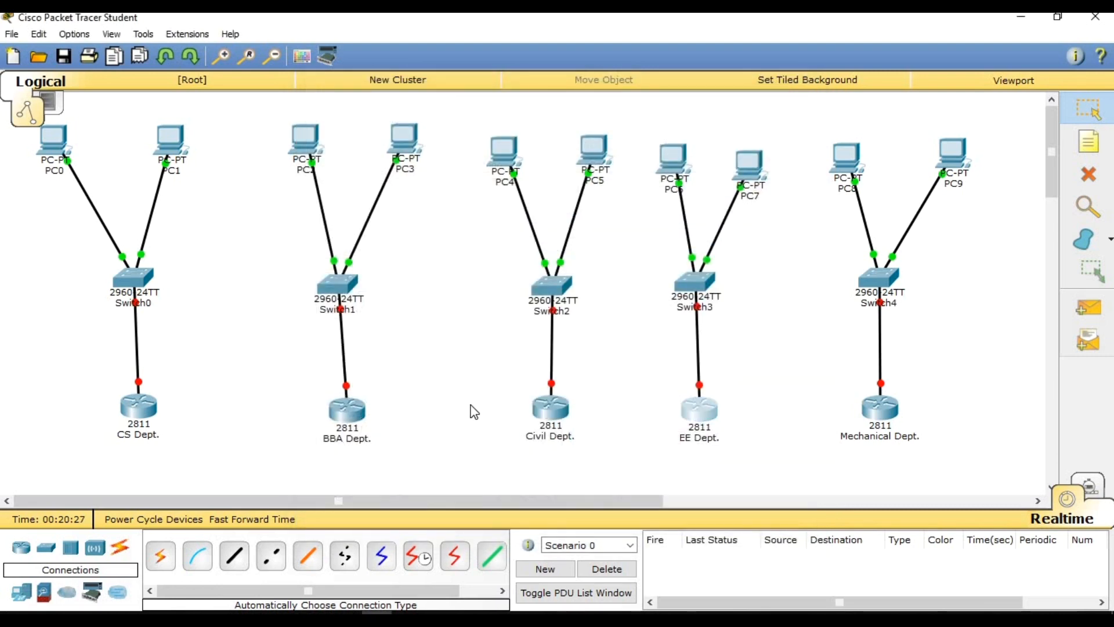
- Install a WIC-2T module in the lower-left interface card slot of the EE Dept. router while it is powered off
click(700, 406)
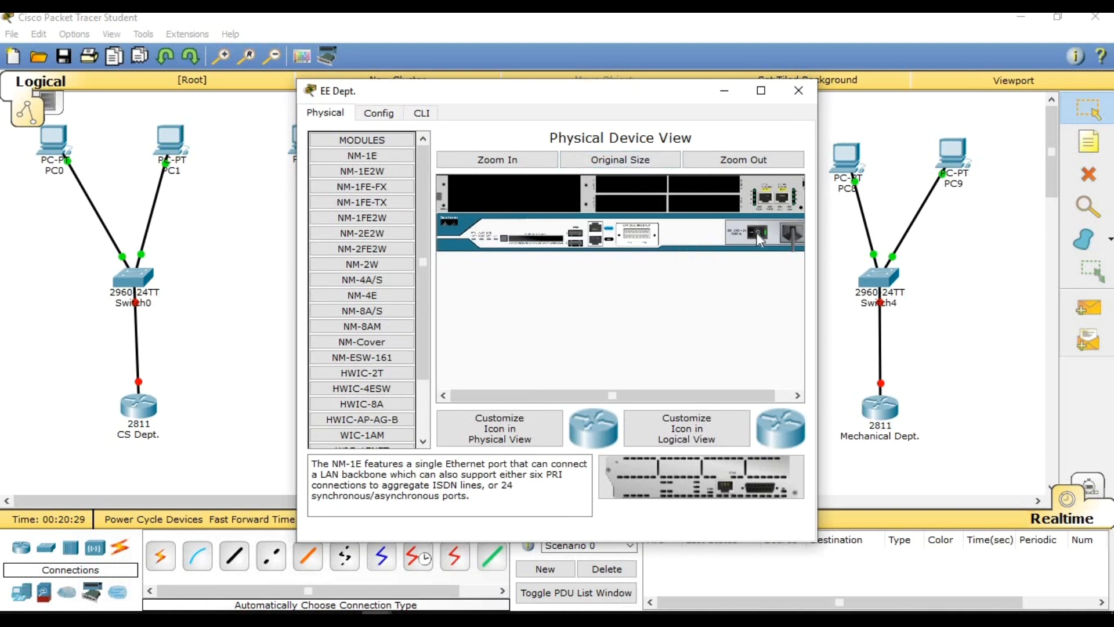
scroll(425, 441, down, 2)
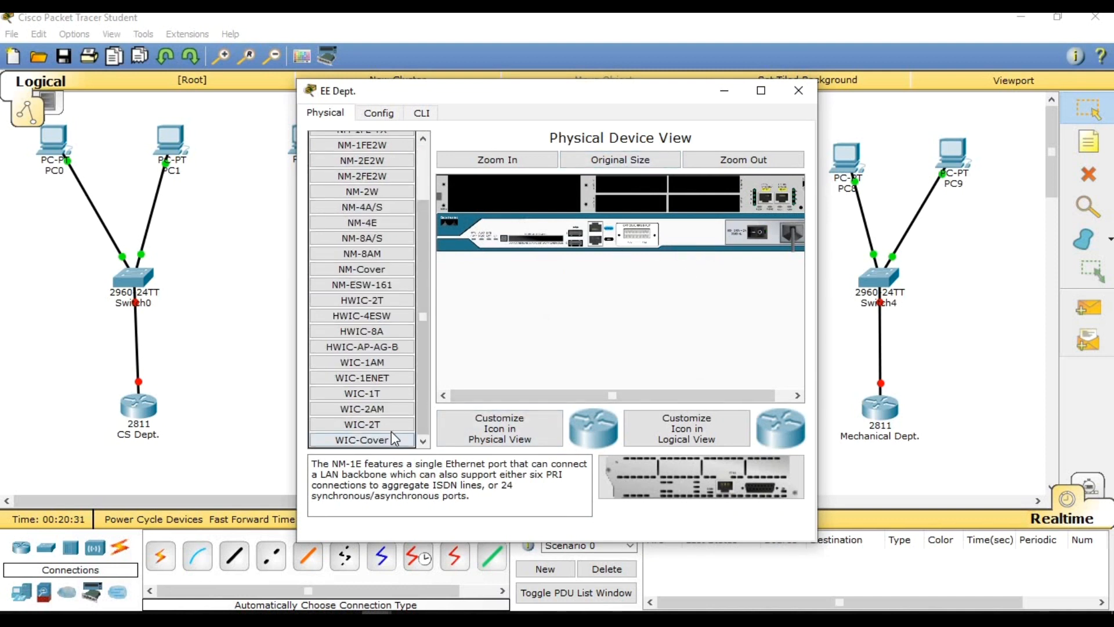
drag(371, 424, 632, 203)
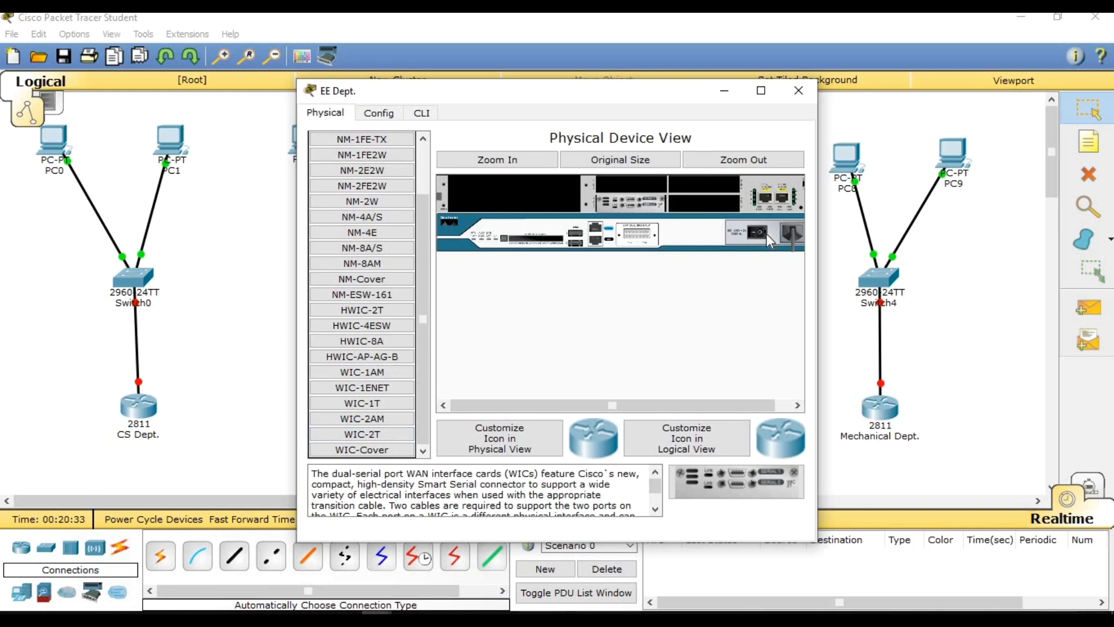
click(797, 99)
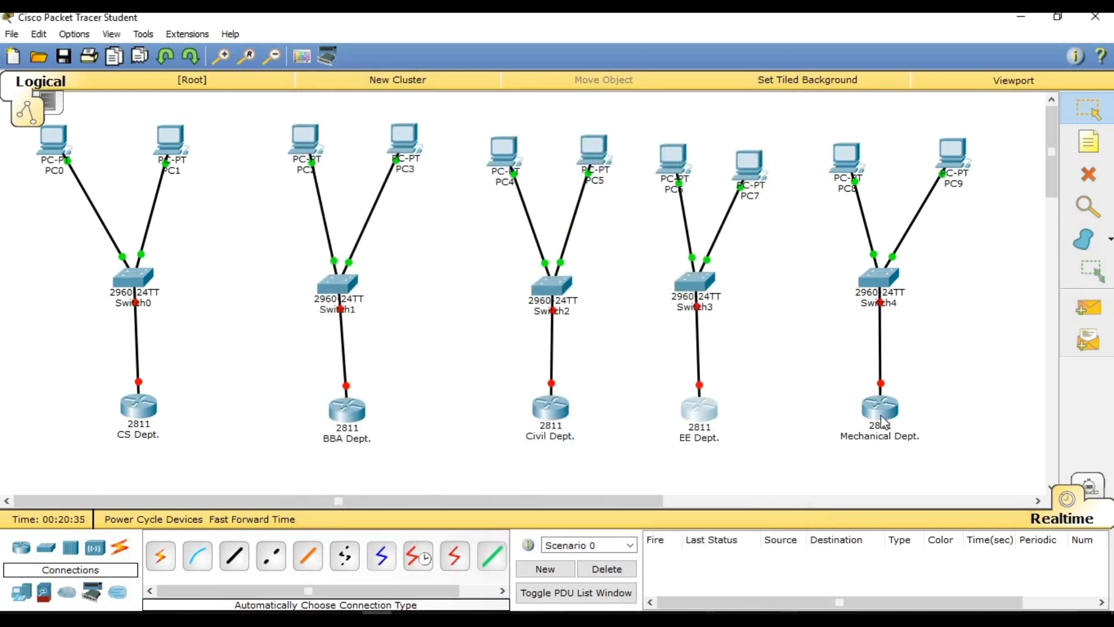
- Install a WIC-2T module in the upper-left interface card slot of the Mechanical Dept. router while it is powered off
click(879, 409)
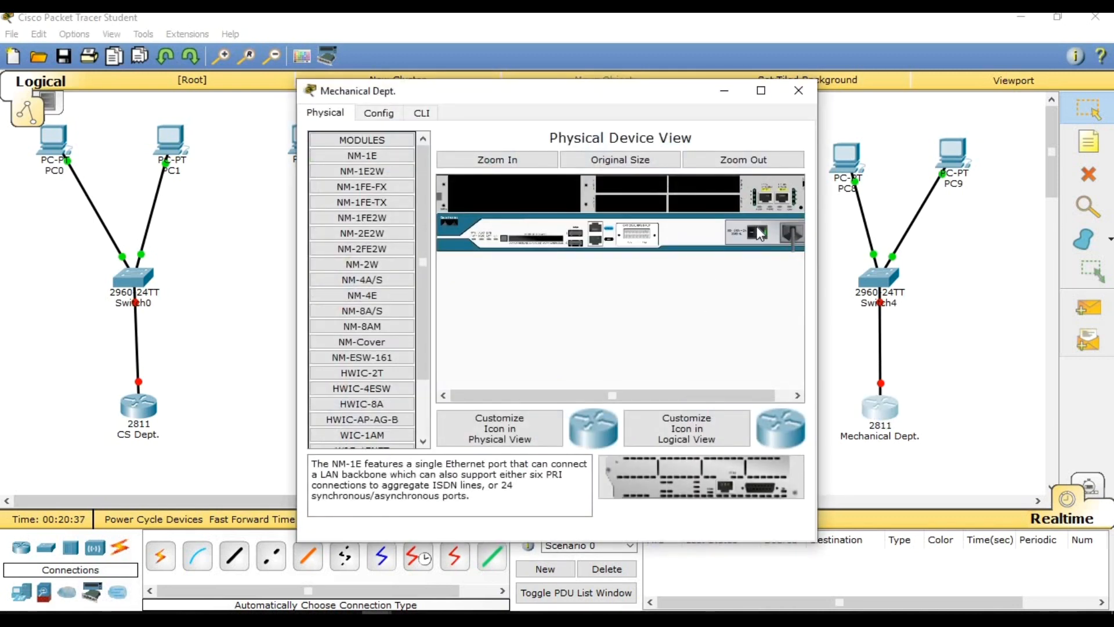
scroll(427, 297, down, 3)
drag(374, 424, 618, 183)
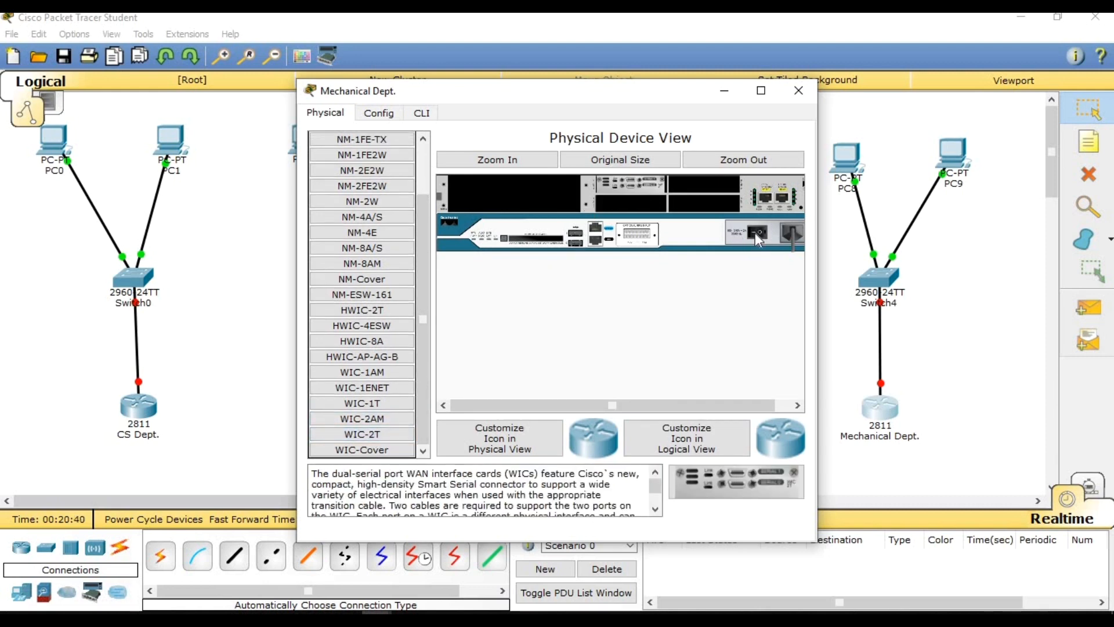
click(799, 91)
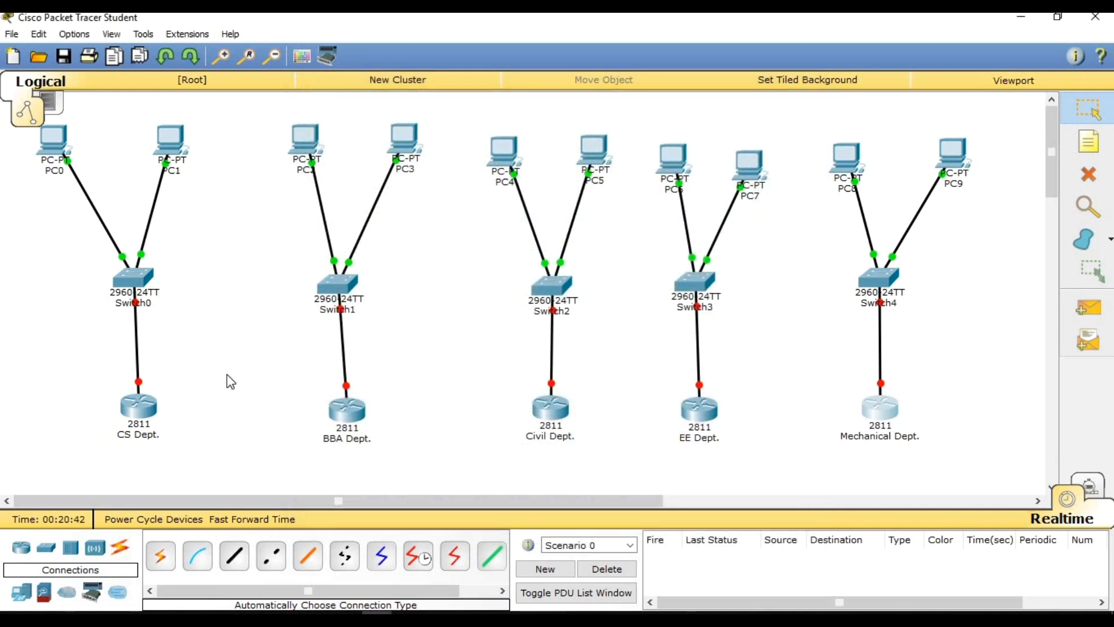
- Nudge the BBA Dept. router left and realign PC0, PC1, Switch0 and the CS Dept. router into a centred column
drag(338, 415, 334, 404)
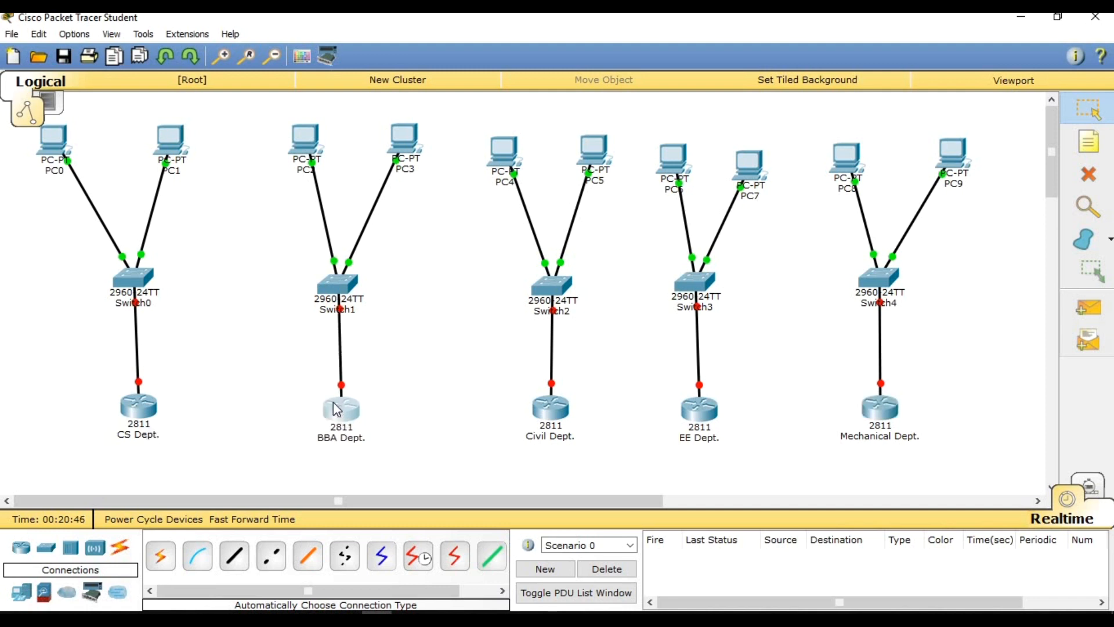
drag(165, 144, 172, 133)
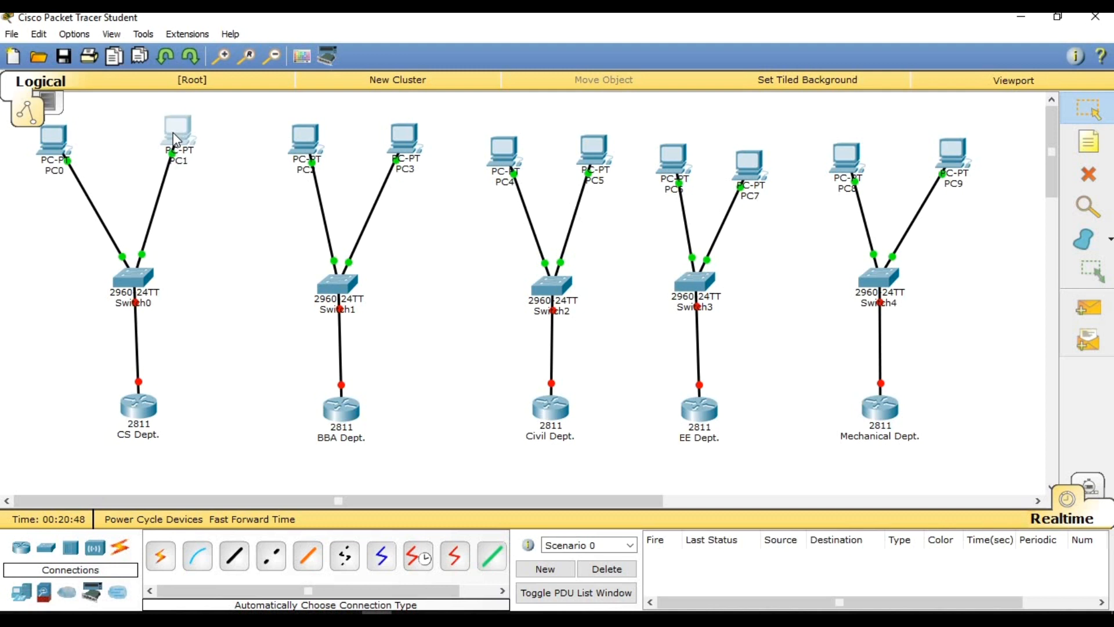
drag(60, 141, 78, 130)
drag(138, 278, 121, 280)
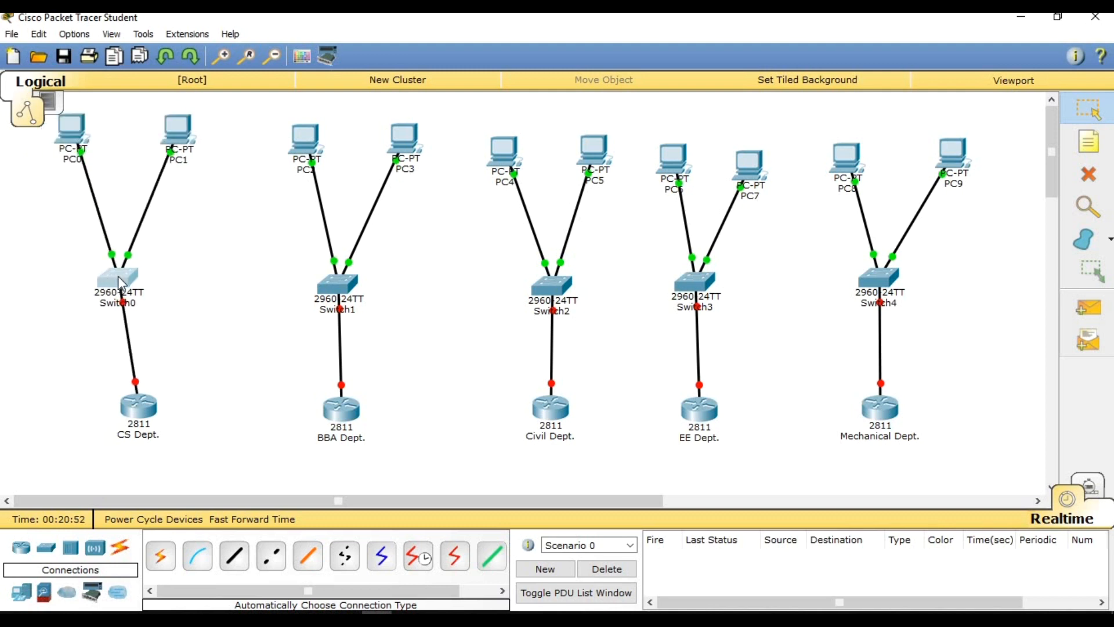
drag(140, 421, 125, 421)
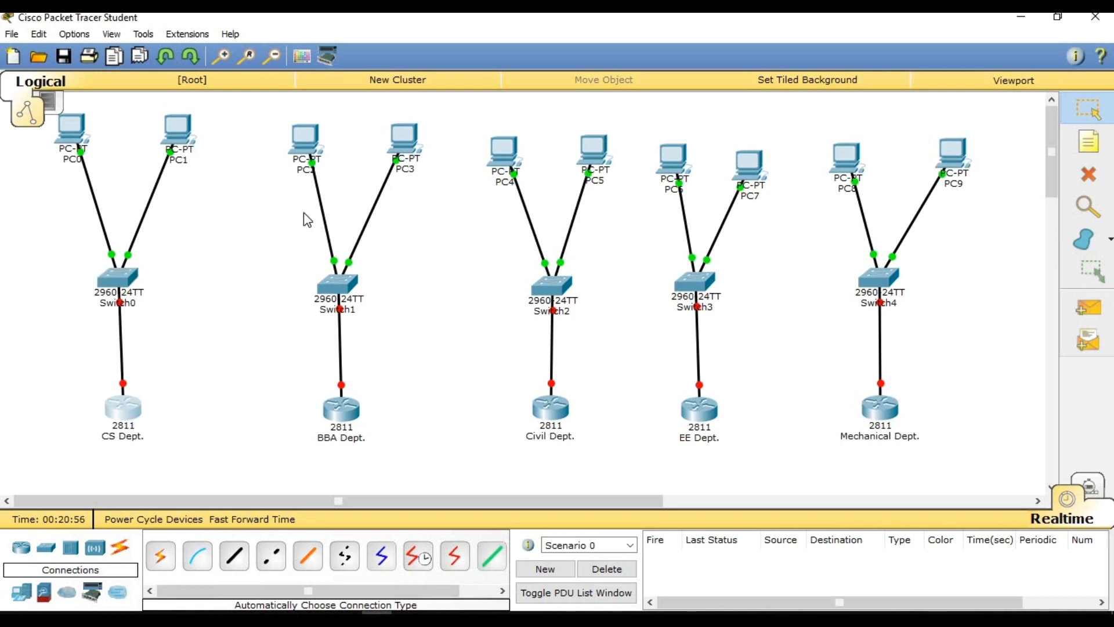
- Spread PC2 and PC3 farther apart and center Switch1 and the BBA Dept. router beneath them
drag(300, 148, 278, 136)
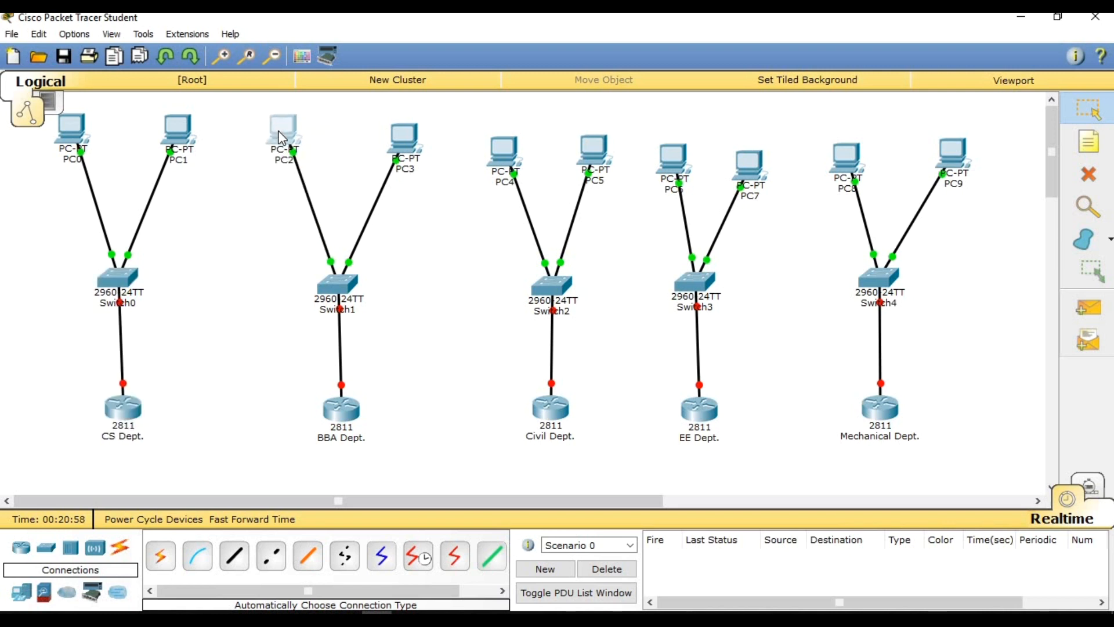
drag(422, 142, 426, 134)
drag(335, 293, 332, 298)
drag(338, 415, 331, 418)
- Move PC4 and PC5 higher and farther apart, and nudge Switch2 and the Civil Dept. router to line up beneath them
drag(510, 147, 505, 121)
drag(598, 153, 604, 117)
drag(558, 295, 562, 302)
drag(559, 408, 567, 408)
- Move PC6 and PC7 higher and farther apart, and shift Switch3 and the EE Dept. router to the right
drag(679, 167, 670, 128)
drag(756, 174, 770, 115)
drag(694, 283, 725, 292)
drag(701, 423, 735, 422)
- Move PC8 and PC9 higher and farther apart, and shift Switch4 and the Mechanical Dept. router to the right
drag(848, 152, 836, 117)
drag(958, 153, 968, 114)
drag(881, 285, 908, 284)
drag(888, 404, 917, 404)
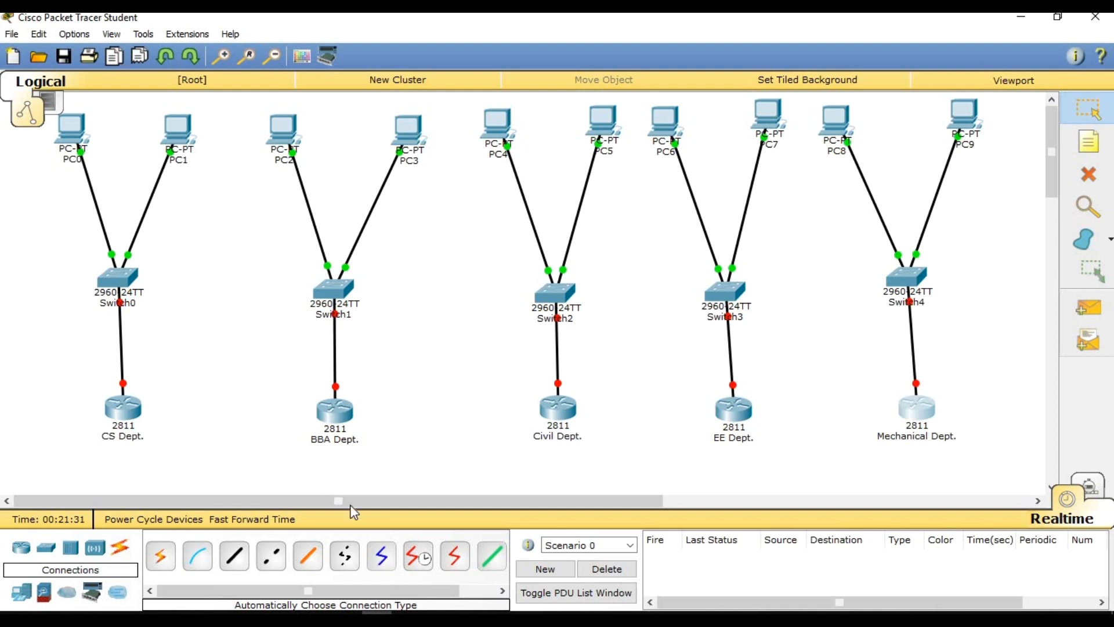
- Connect Serial0/3/0 of the CS Dept. router to Serial0/1/0 of the BBA Dept. router with a Serial DCE cable
click(420, 559)
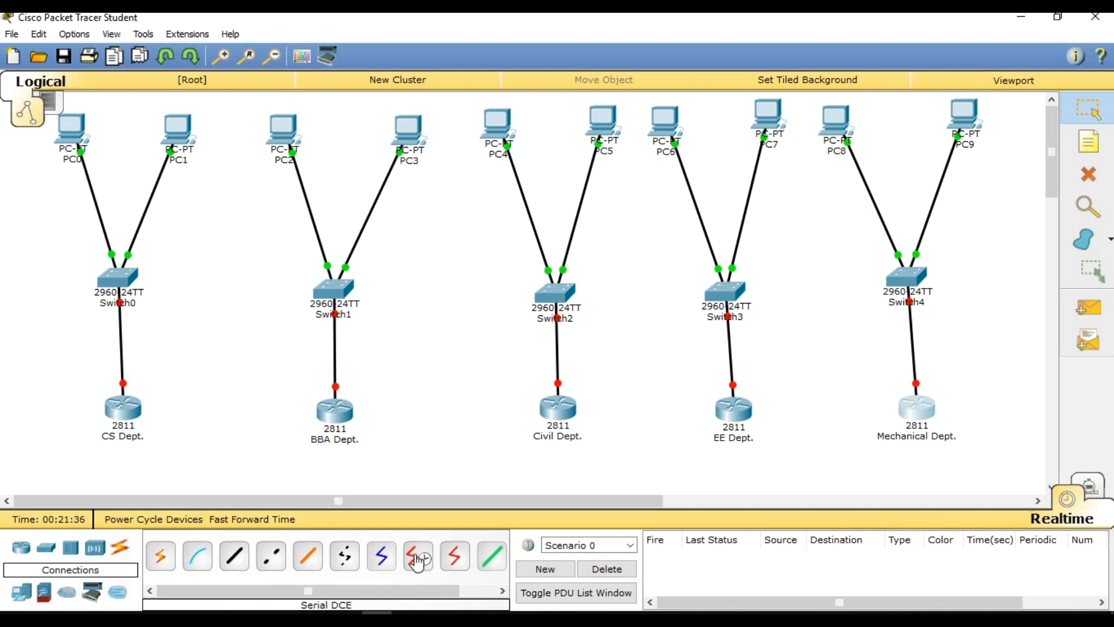
click(123, 408)
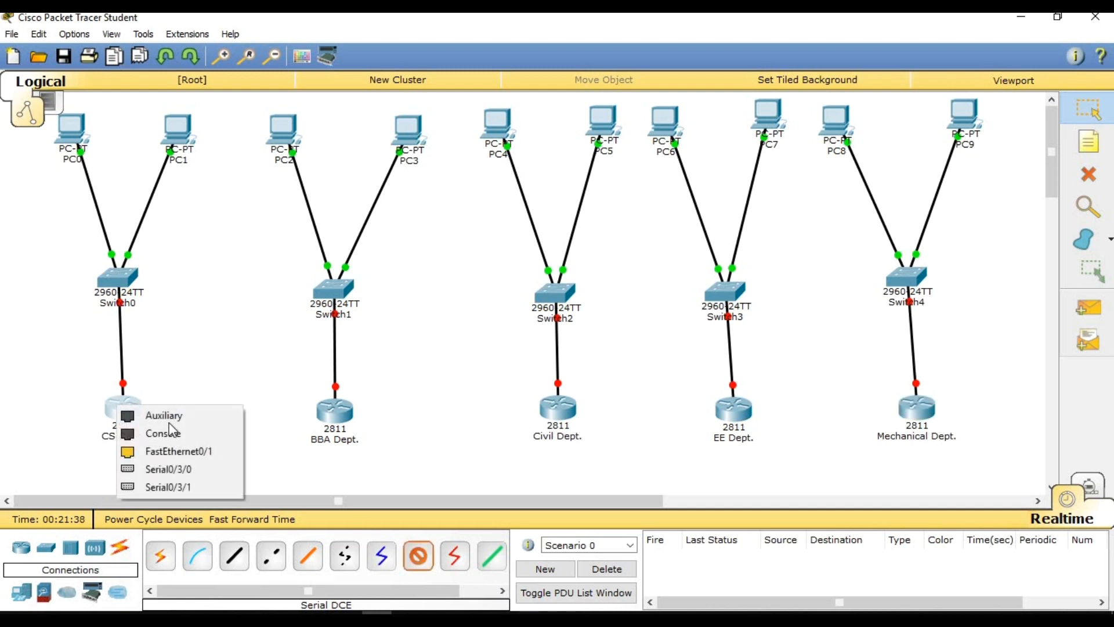
click(170, 471)
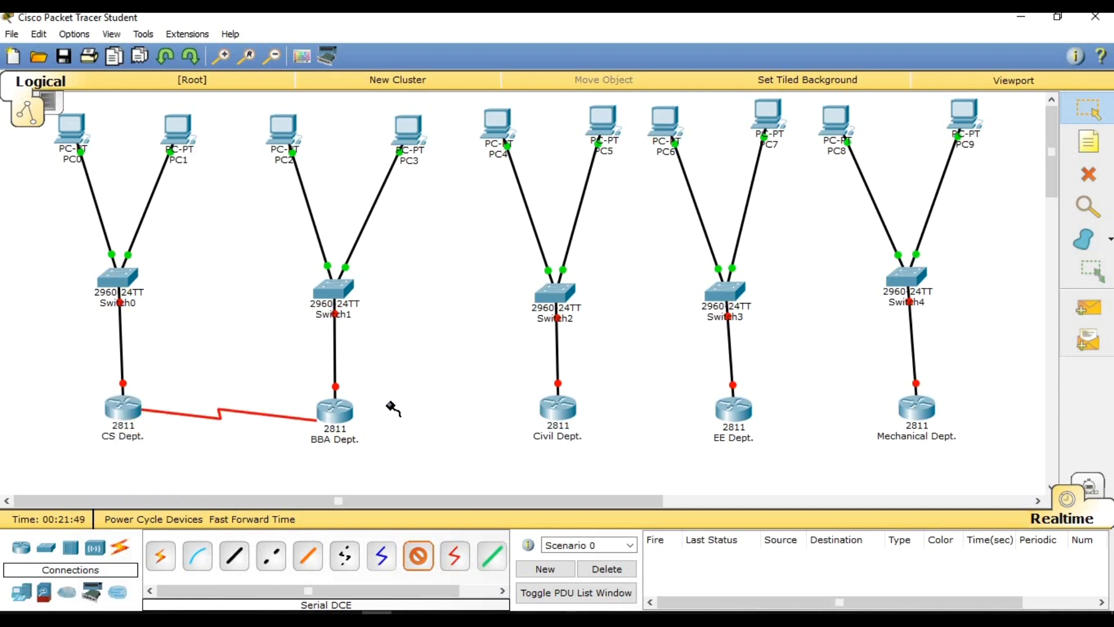
click(330, 411)
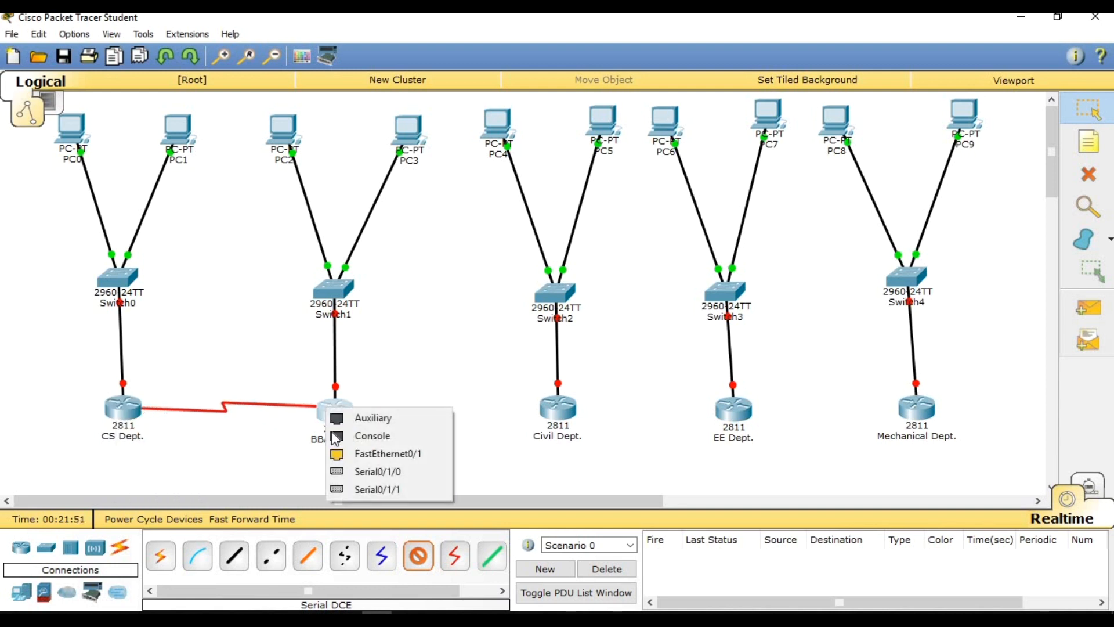
click(352, 471)
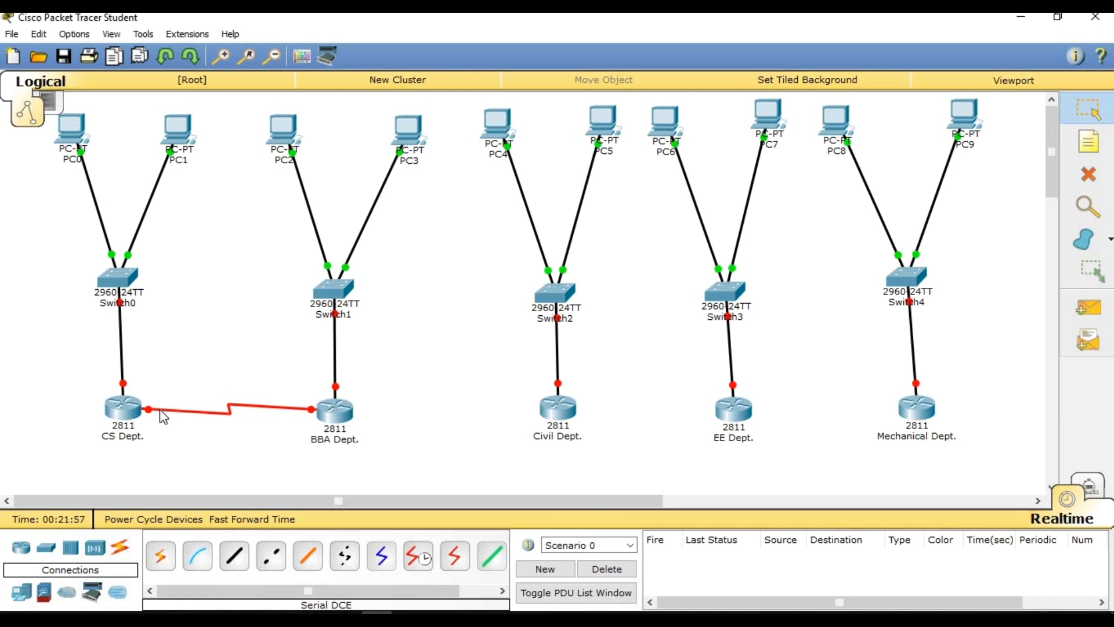
- Connect Serial0/1/1 of the BBA Dept. router to Serial0/3/0 of the Civil Dept. router with a Serial DCE cable
click(416, 568)
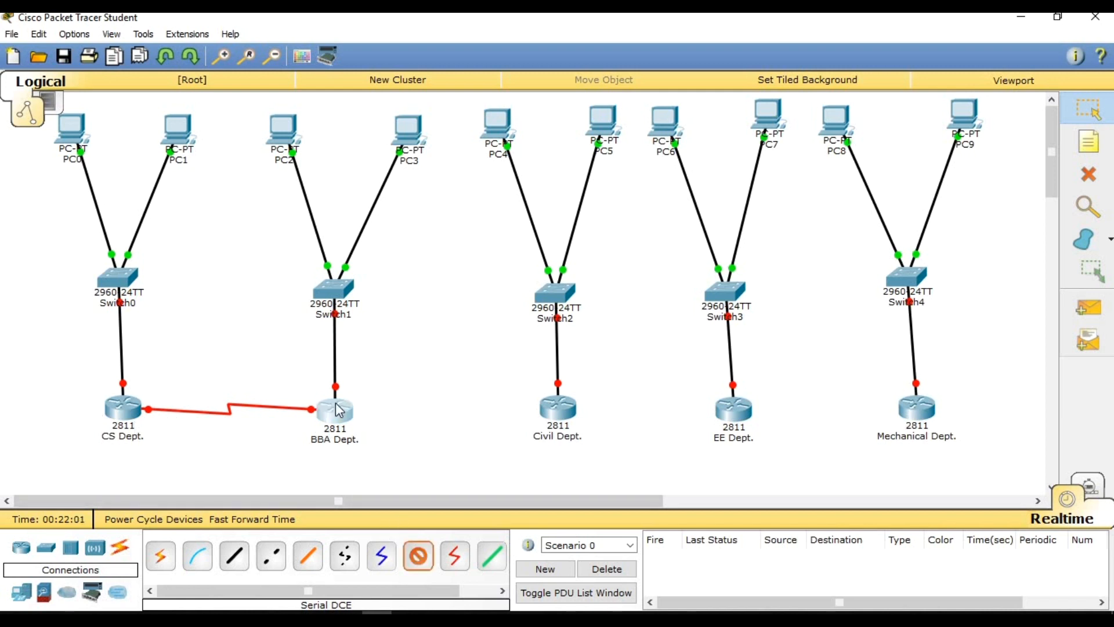
click(337, 406)
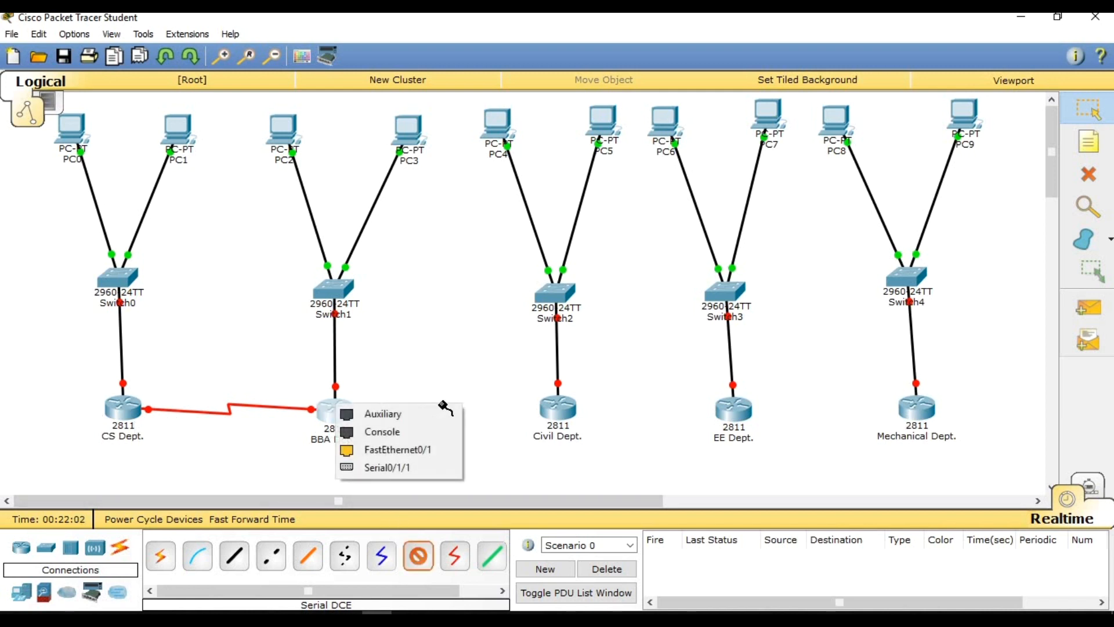
click(389, 467)
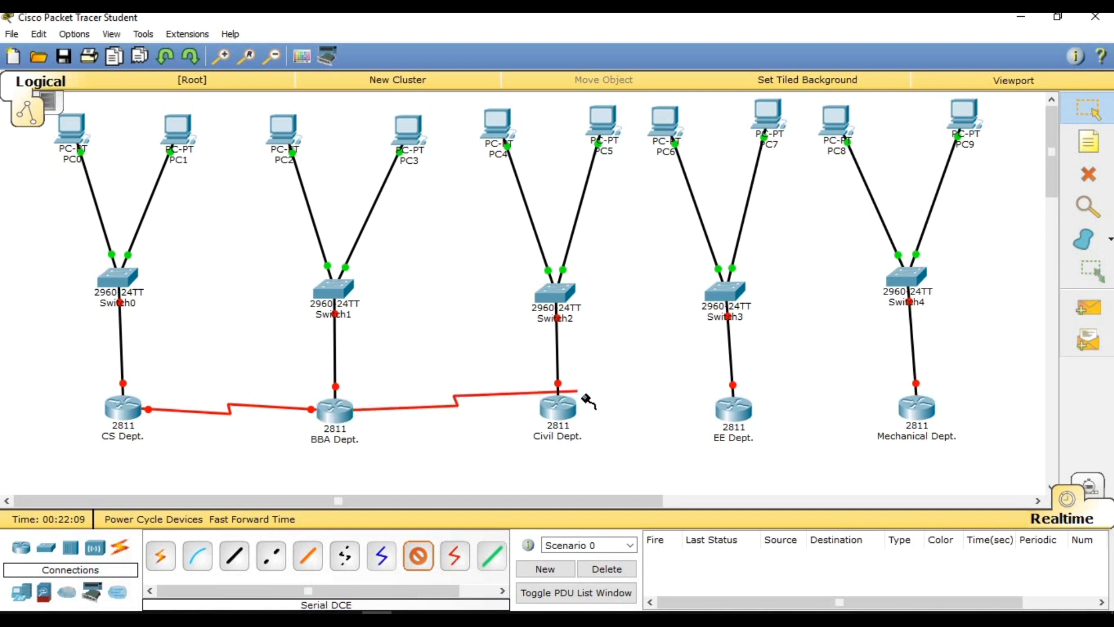
click(561, 410)
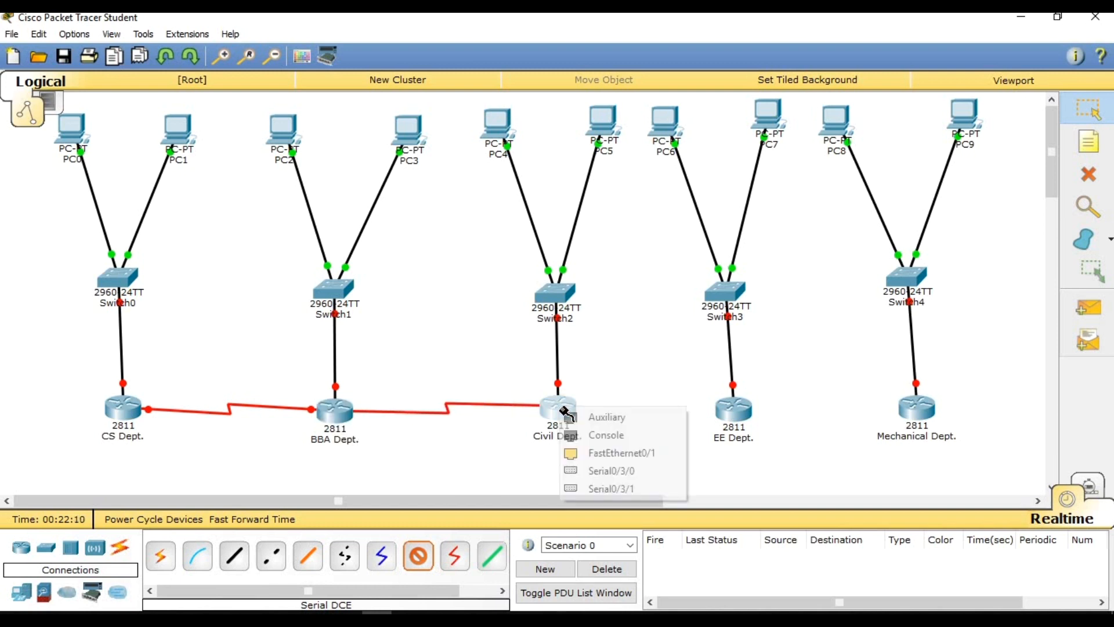
click(593, 467)
- Connect Serial0/3/1 of the Civil Dept. router to Serial0/1/0 of the EE Dept. router with a Serial DCE cable
click(417, 557)
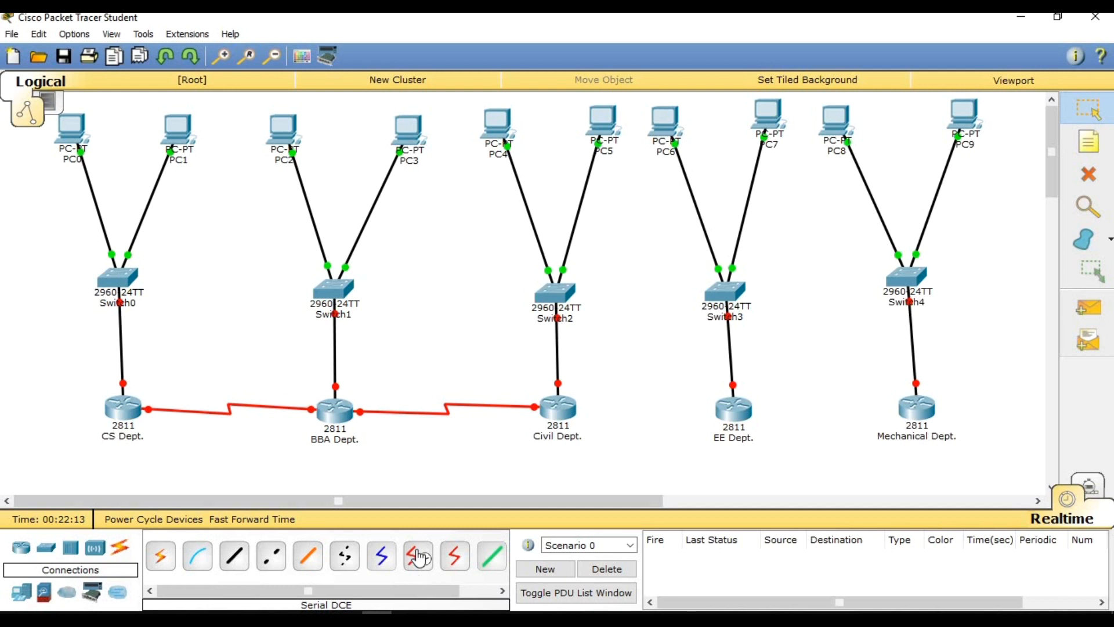
click(559, 409)
click(592, 465)
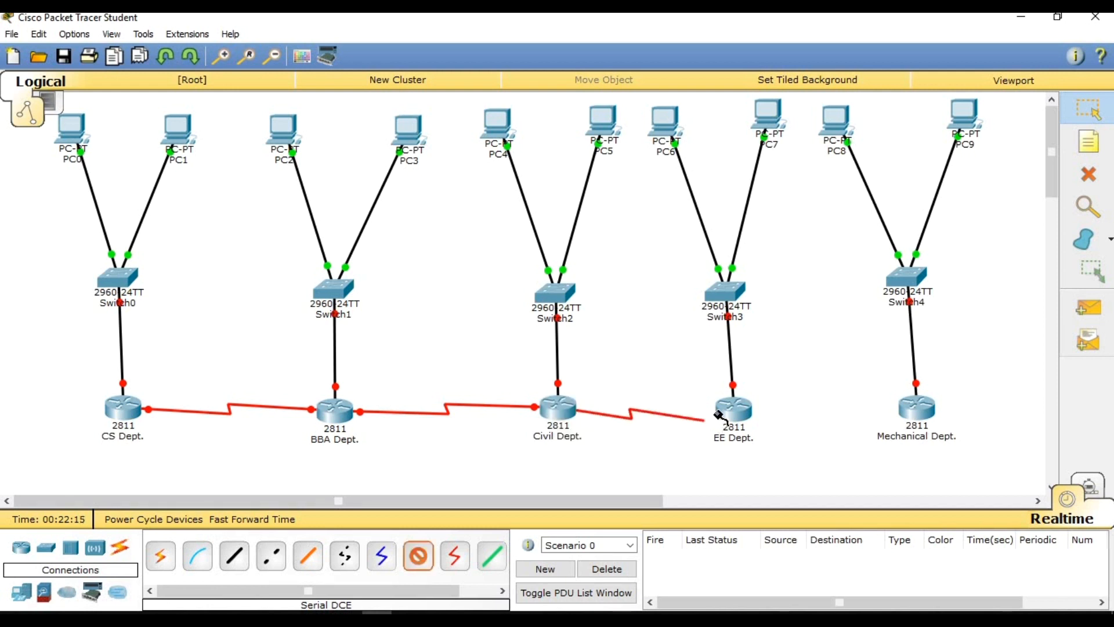
click(733, 409)
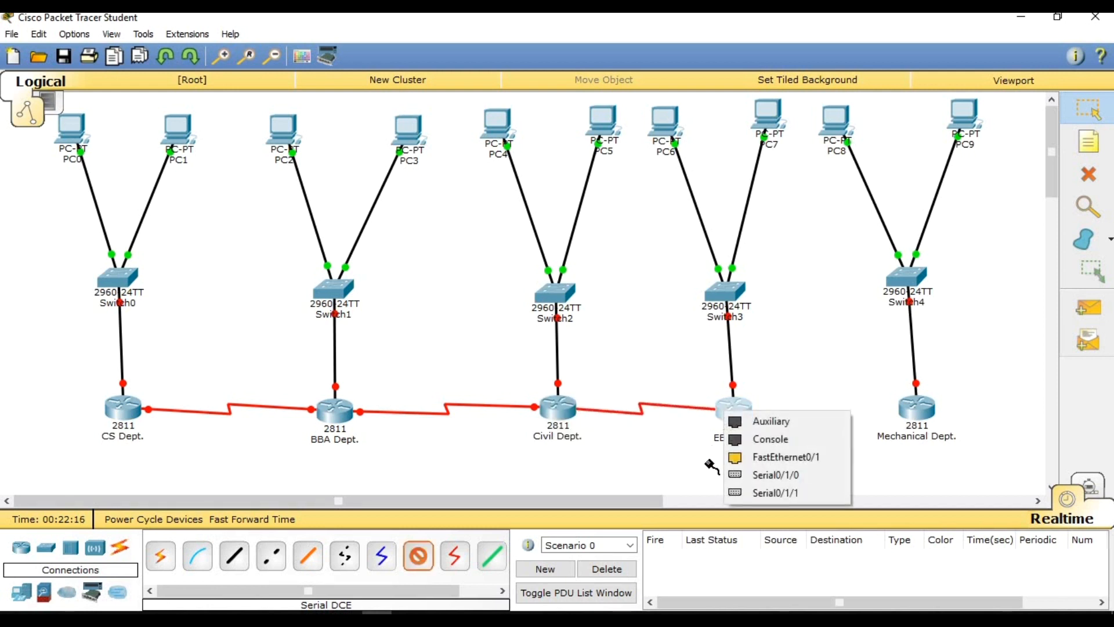
click(768, 475)
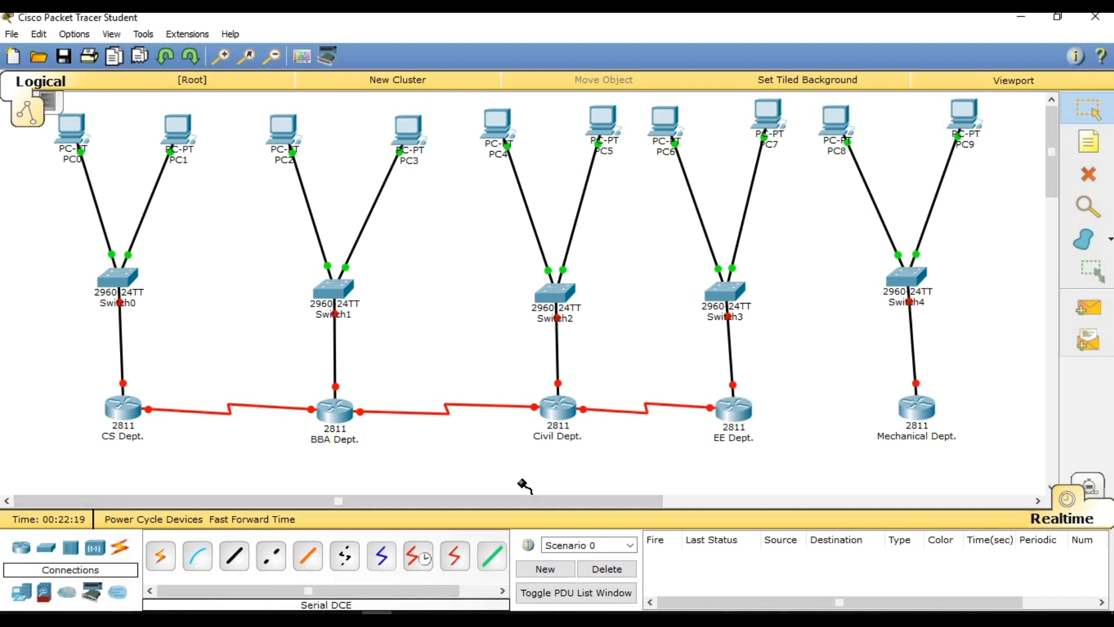
- Connect Serial0/1/1 of the EE Dept. router to Serial0/3/0 of the Mechanical Dept. router with a Serial DCE cable
click(733, 411)
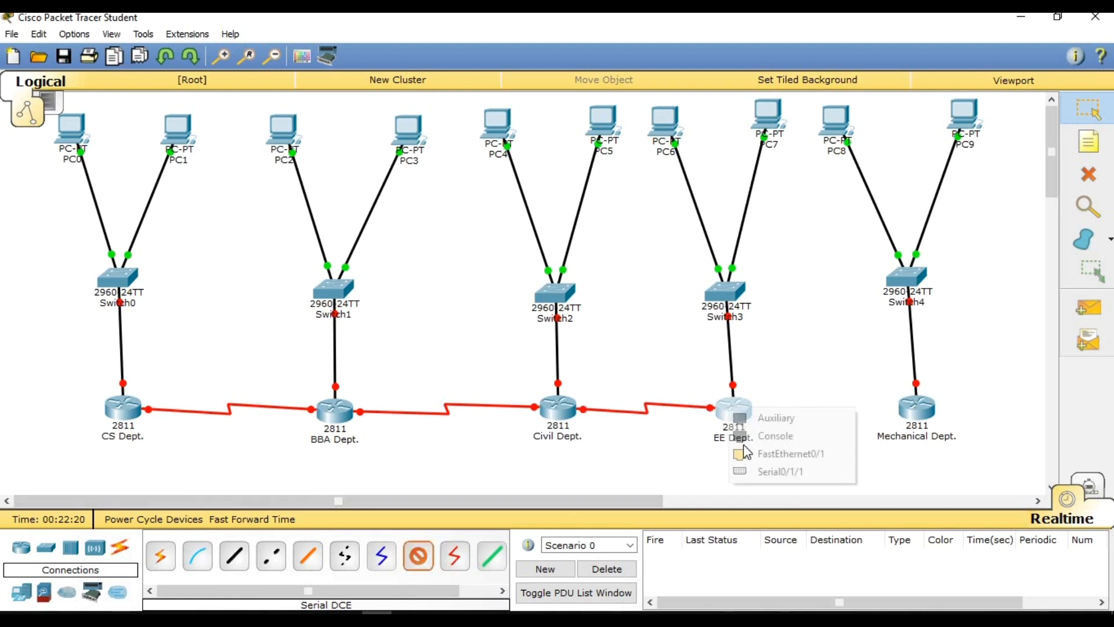
click(770, 473)
click(915, 406)
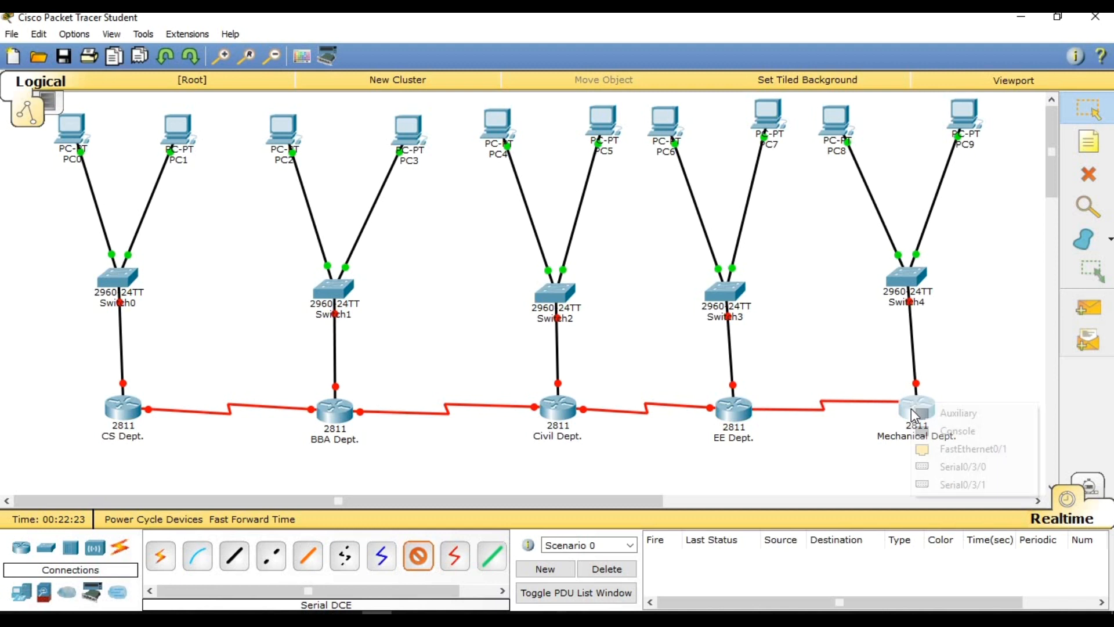
click(938, 468)
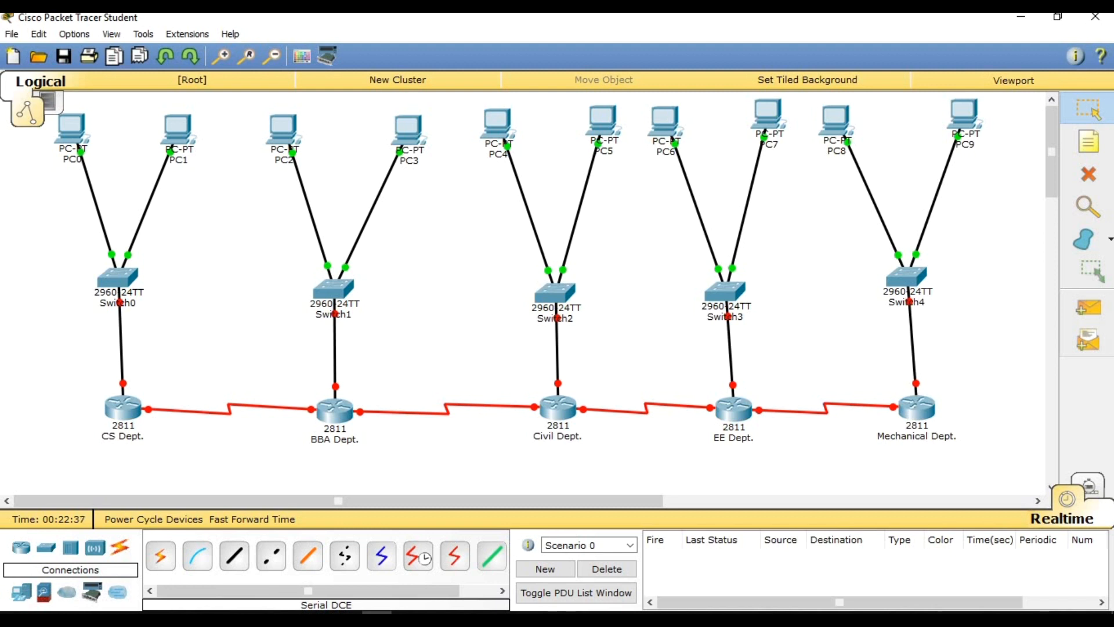
- Place a note reading 192.168.10.0 beside Switch0 to label the CS Dept. network
click(1088, 141)
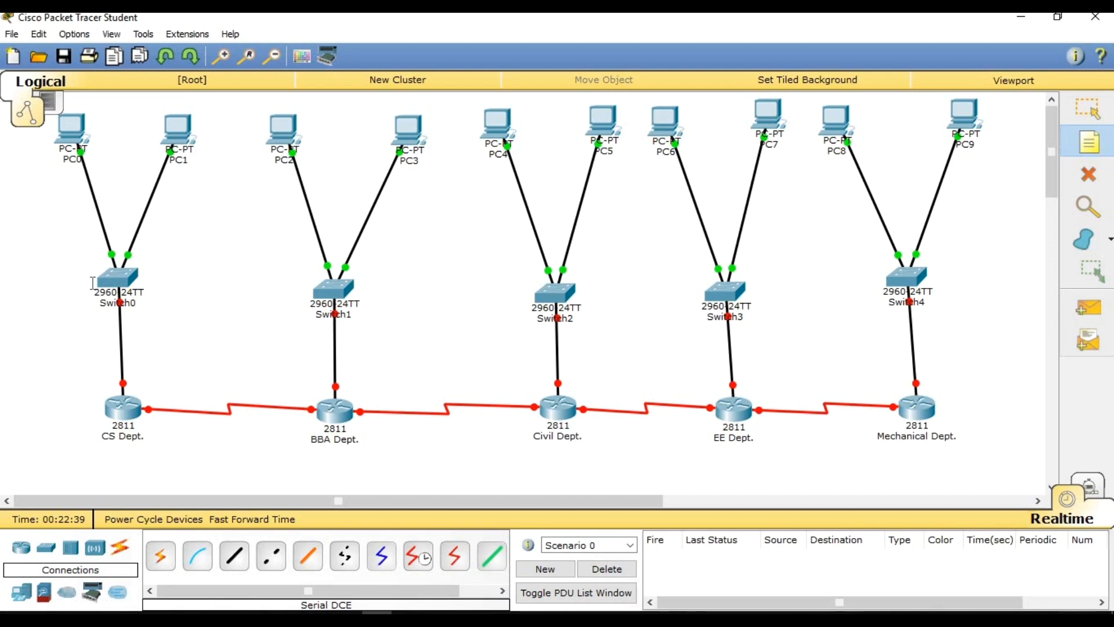
click(9, 277)
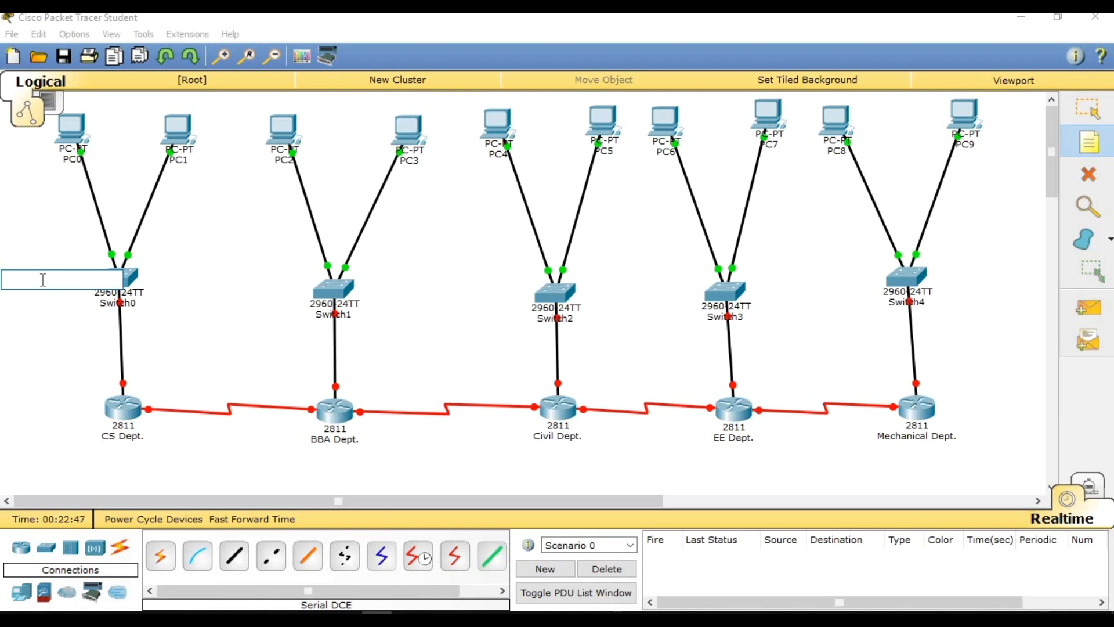
text(192.168.10.)
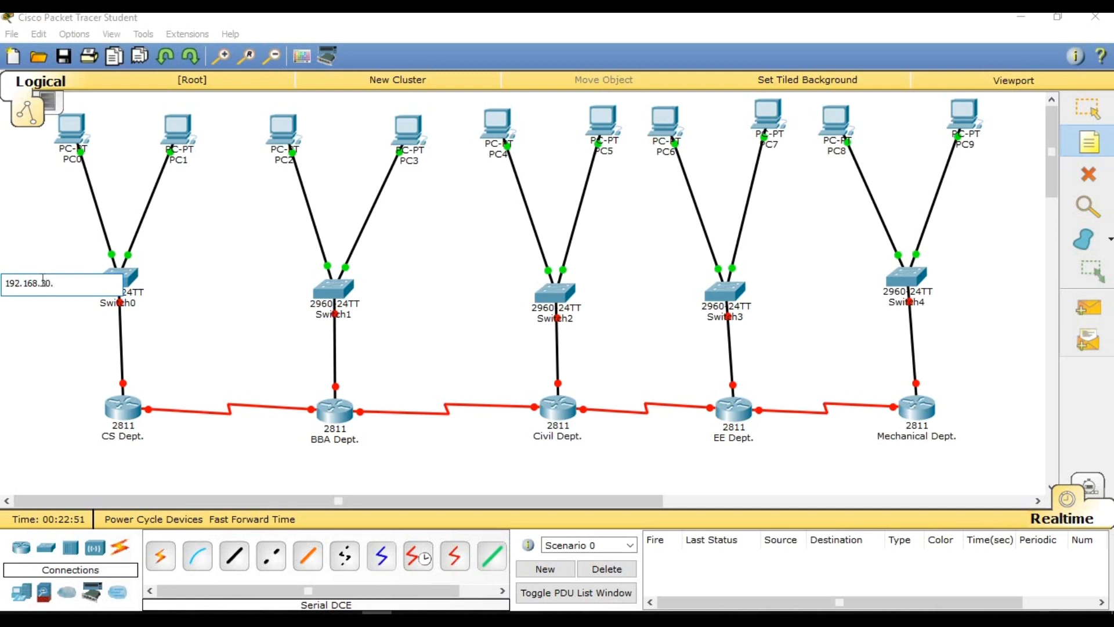
key(BackSpace)
key(BackSpace)
text(10.0)
- Place notes reading 192.168.20.0 beside Switch1 and 192.168.30.0 beside Switch2
click(231, 286)
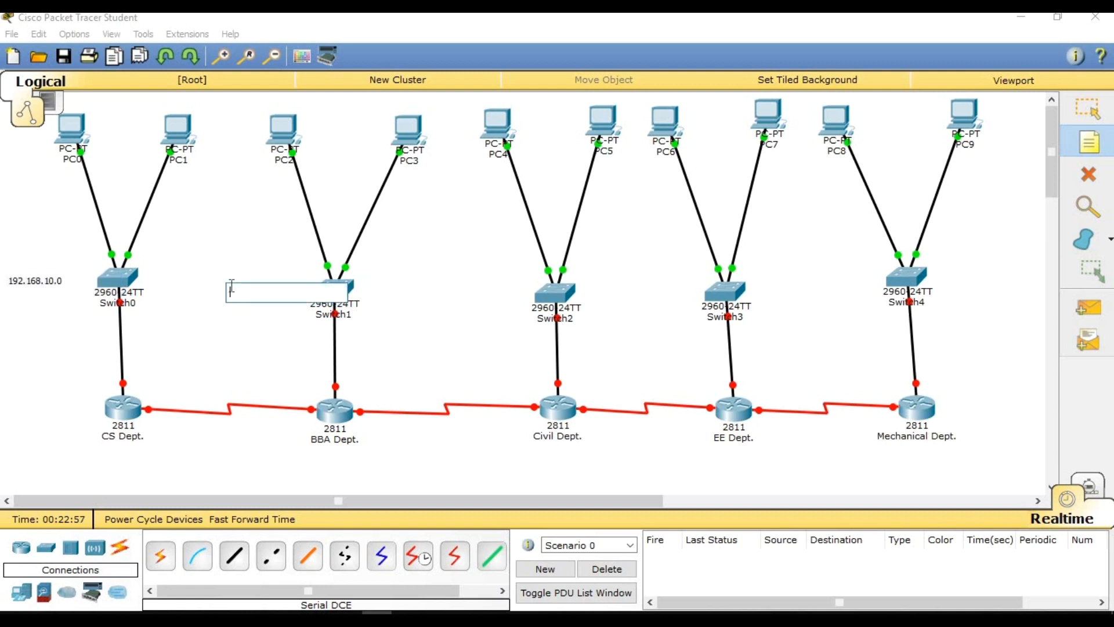
text(192.168.20.0)
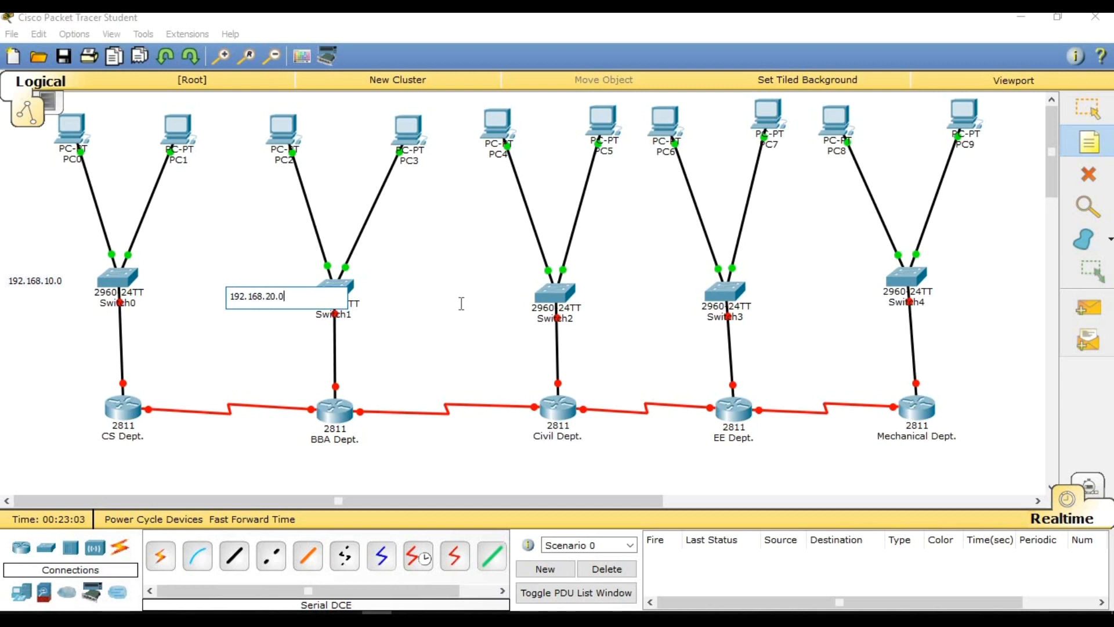
click(451, 289)
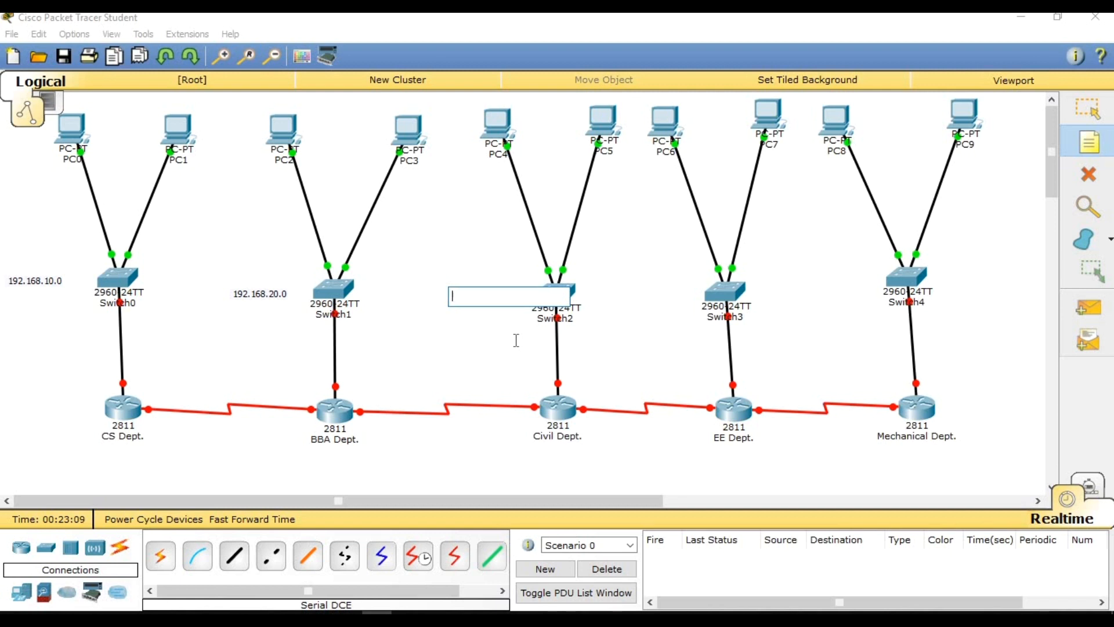
text(192.168.30.0)
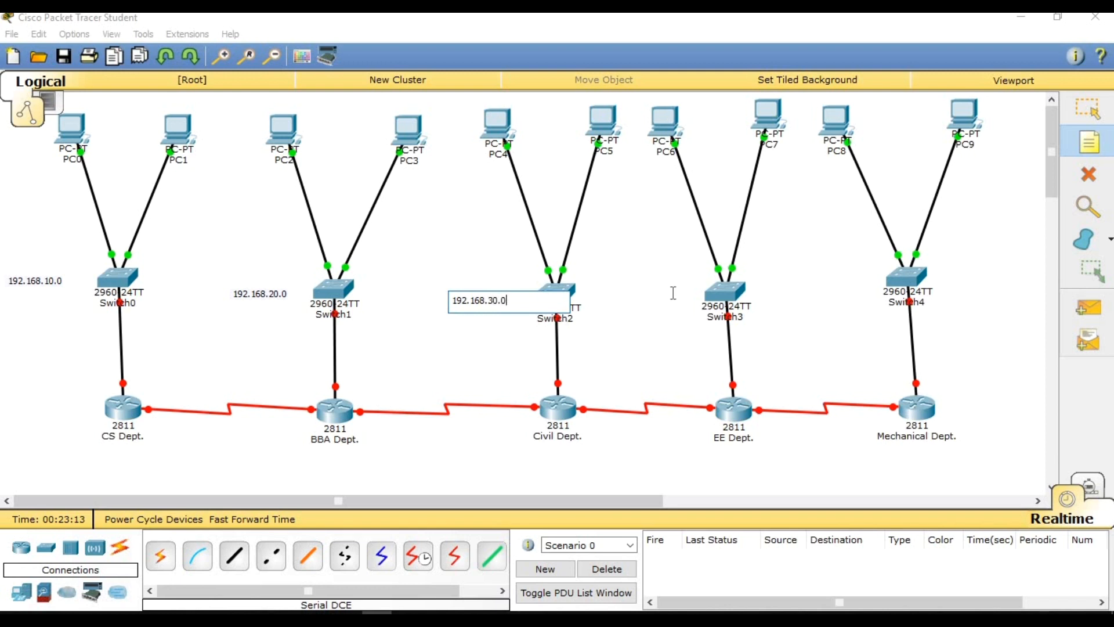
- Place notes reading 192.168.40.0 beside Switch3 and 192.168.50.0 beside Switch4
click(632, 289)
text(192)
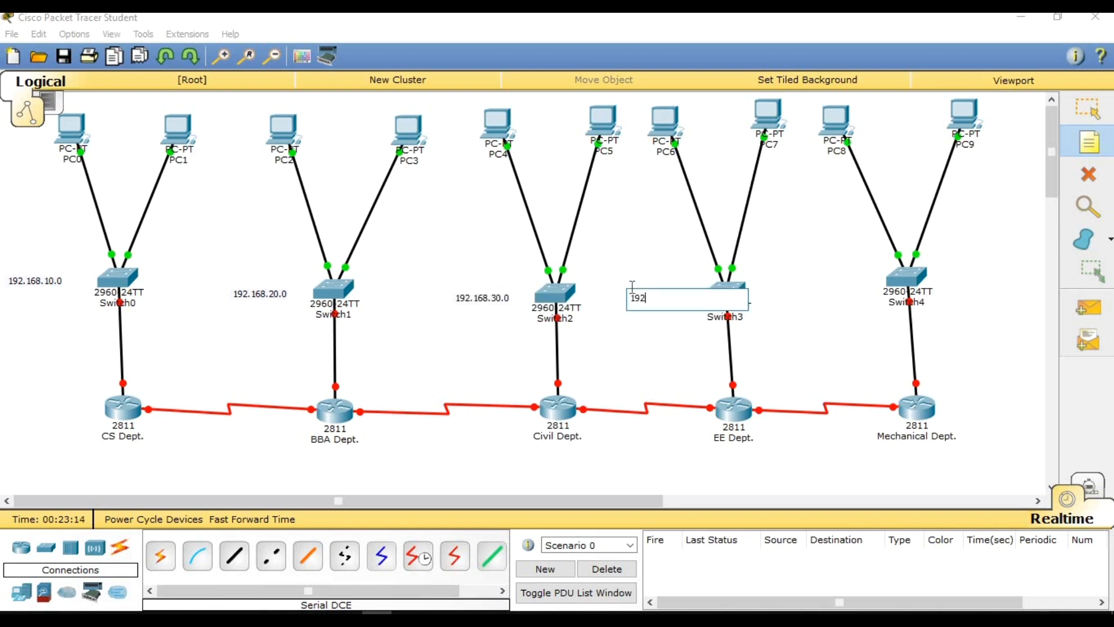
text(.168.40.0)
click(822, 277)
text(192.168.50.0)
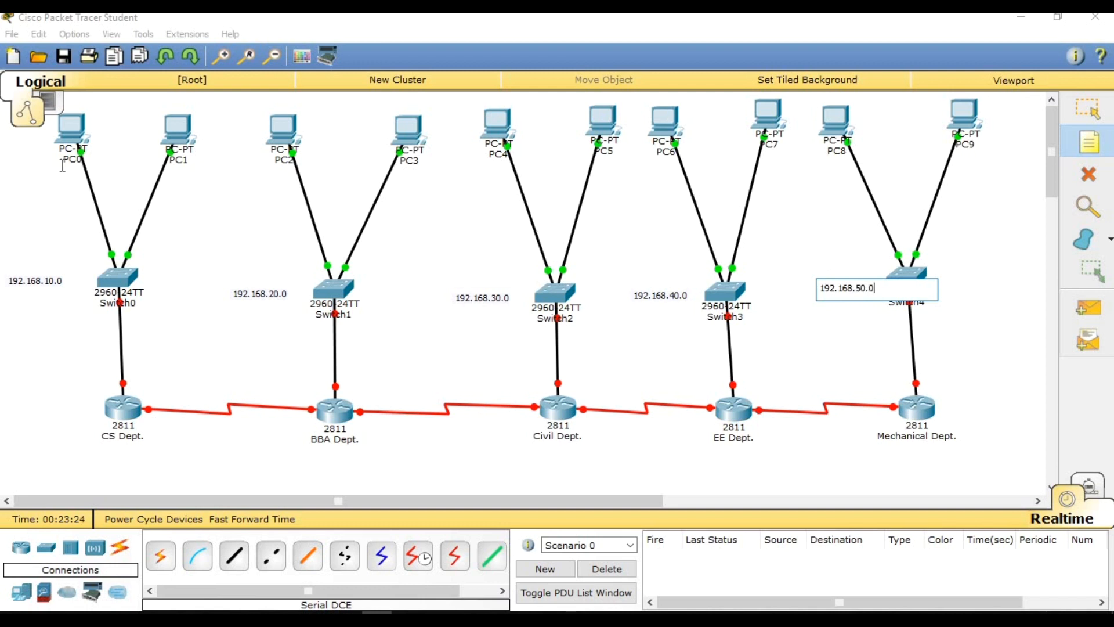
- Place notes reading 192.168.10.1 below PC0 and 192.168.10.2 below PC1
click(30, 174)
text(192.168)
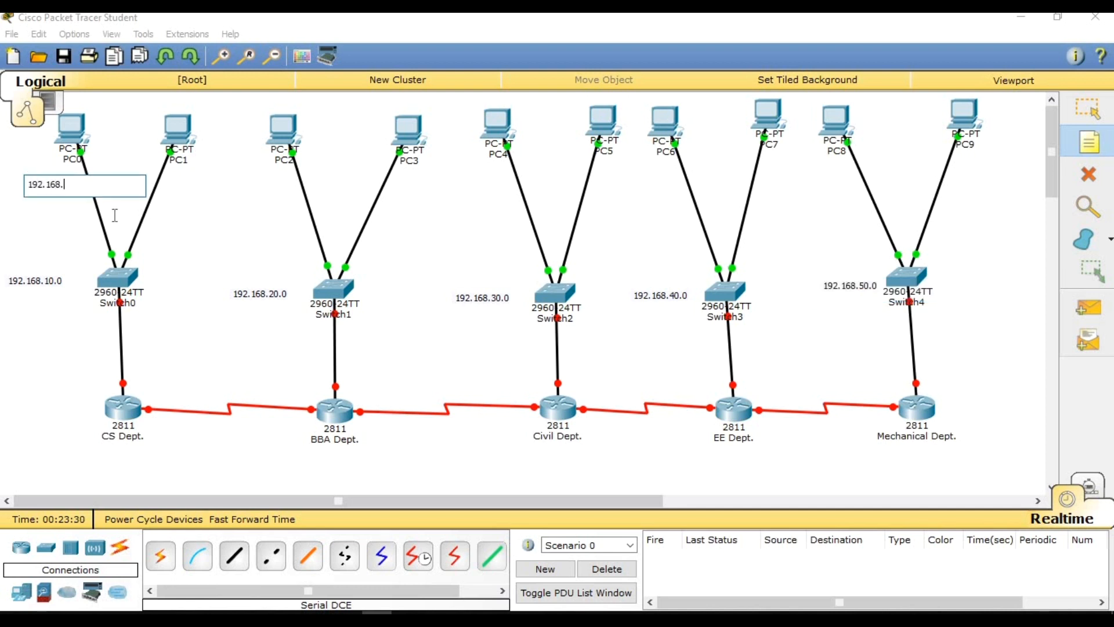
text(.1)
click(169, 171)
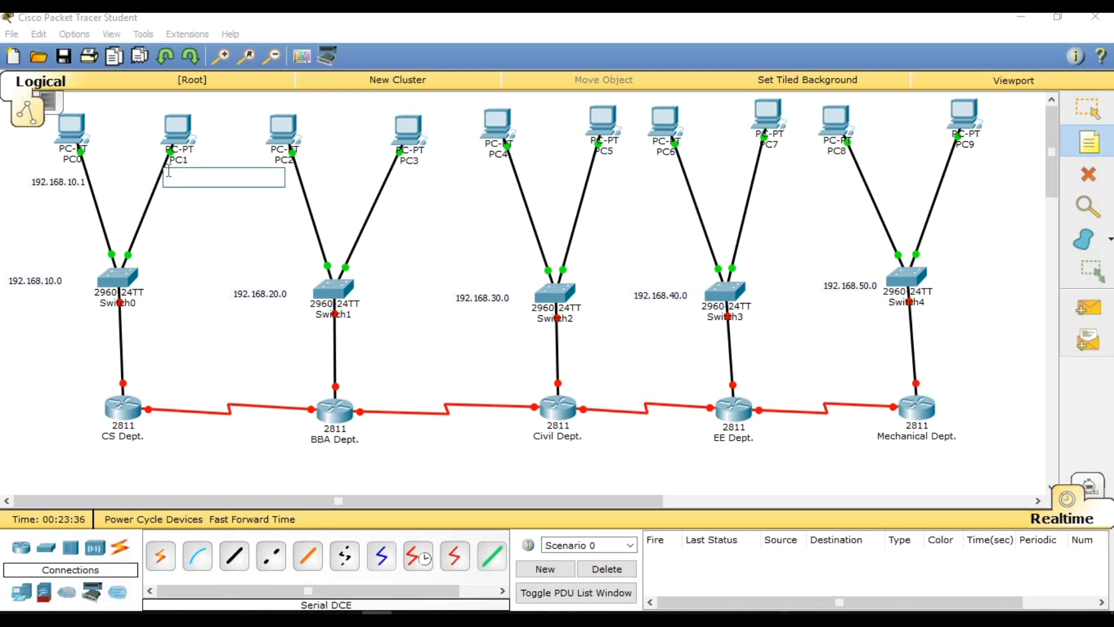
text(192.)
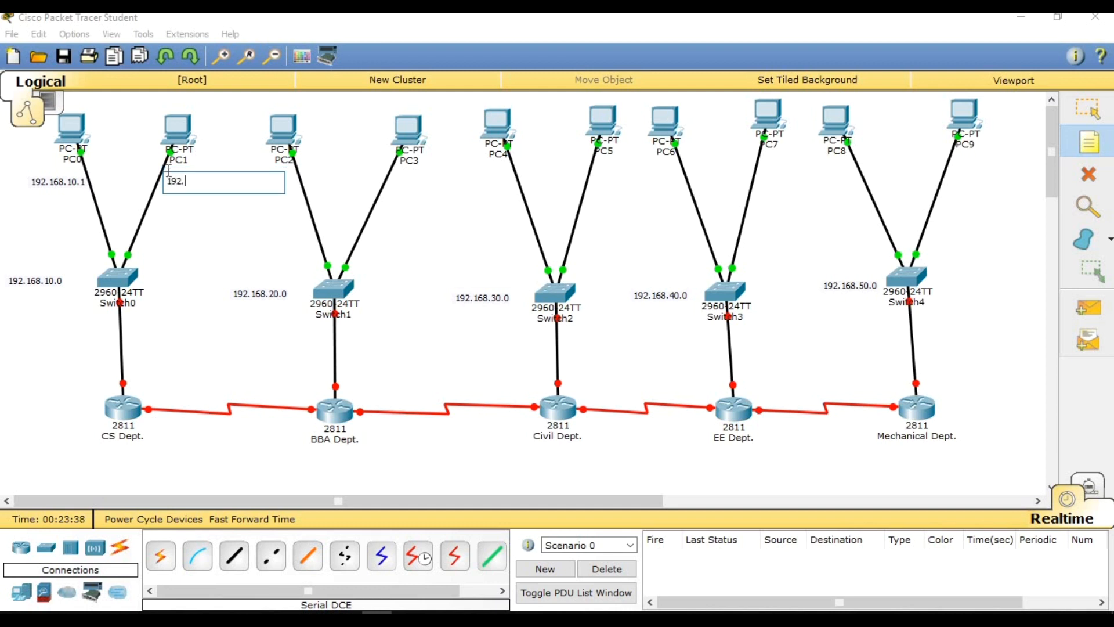
text(168.10.2)
- Give PC0 the static IP address 192.168.10.1 with subnet mask 255.255.255.0
click(75, 125)
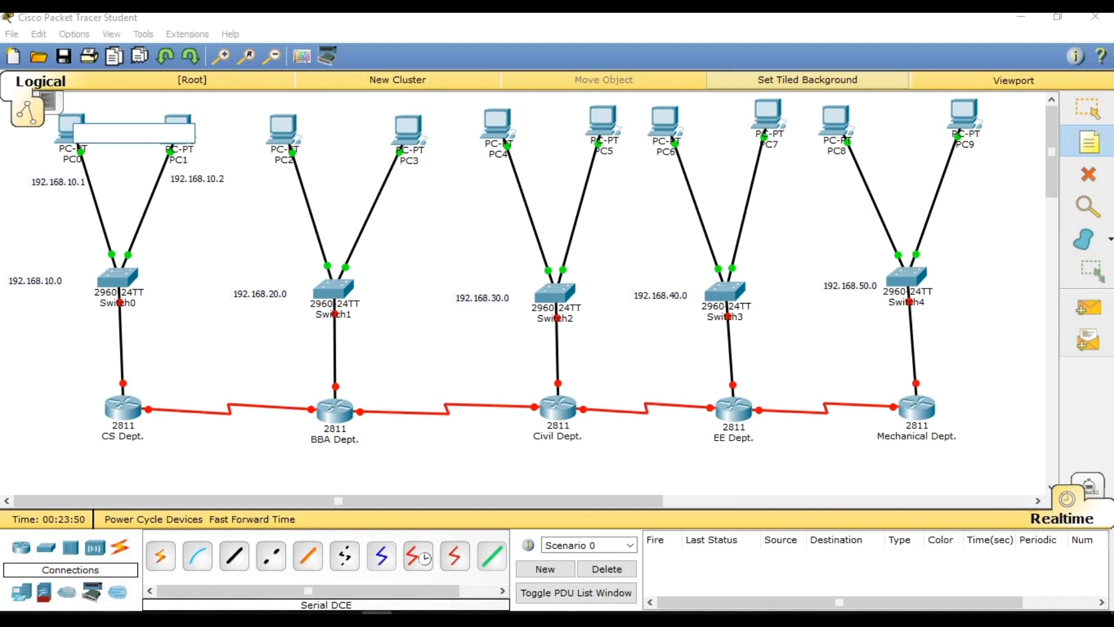
click(1089, 109)
click(76, 130)
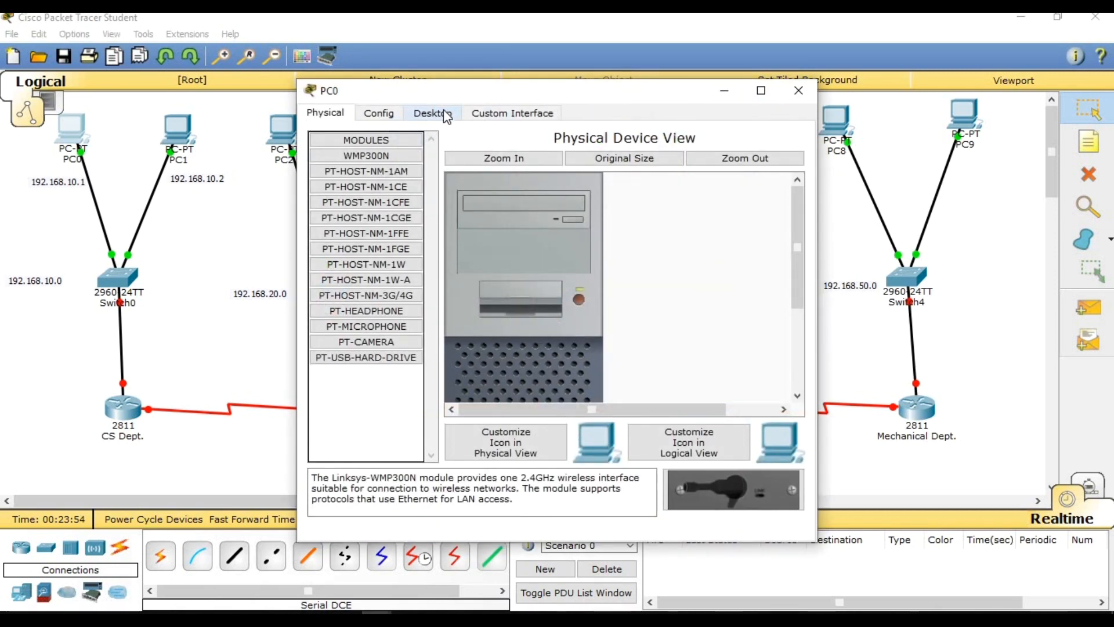
click(444, 114)
click(367, 172)
click(458, 209)
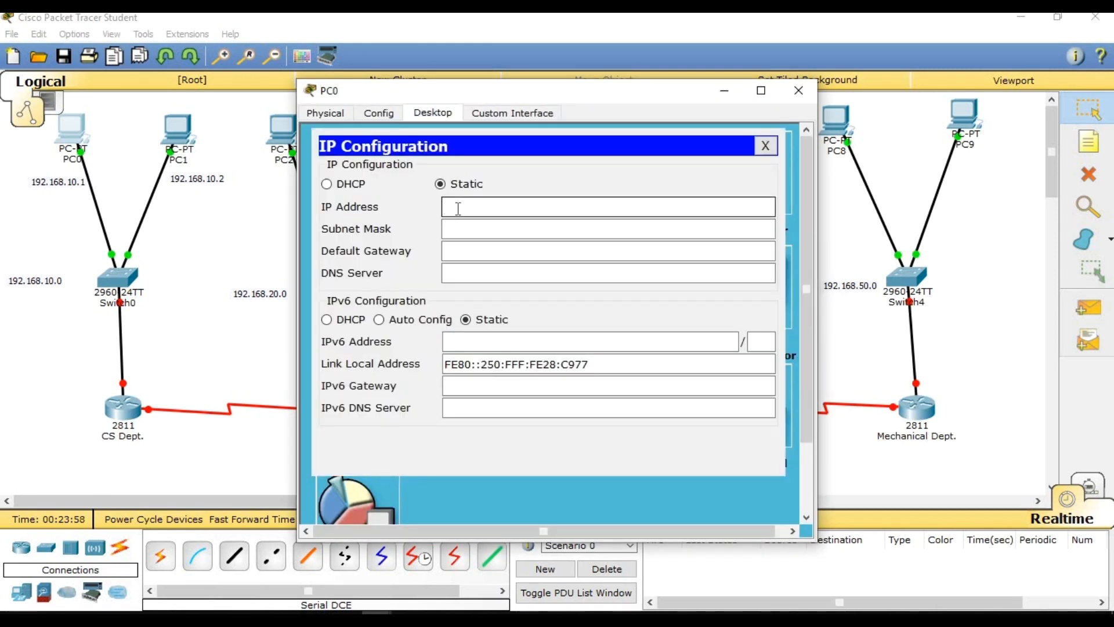
text(192.168.10.1)
click(465, 229)
click(458, 251)
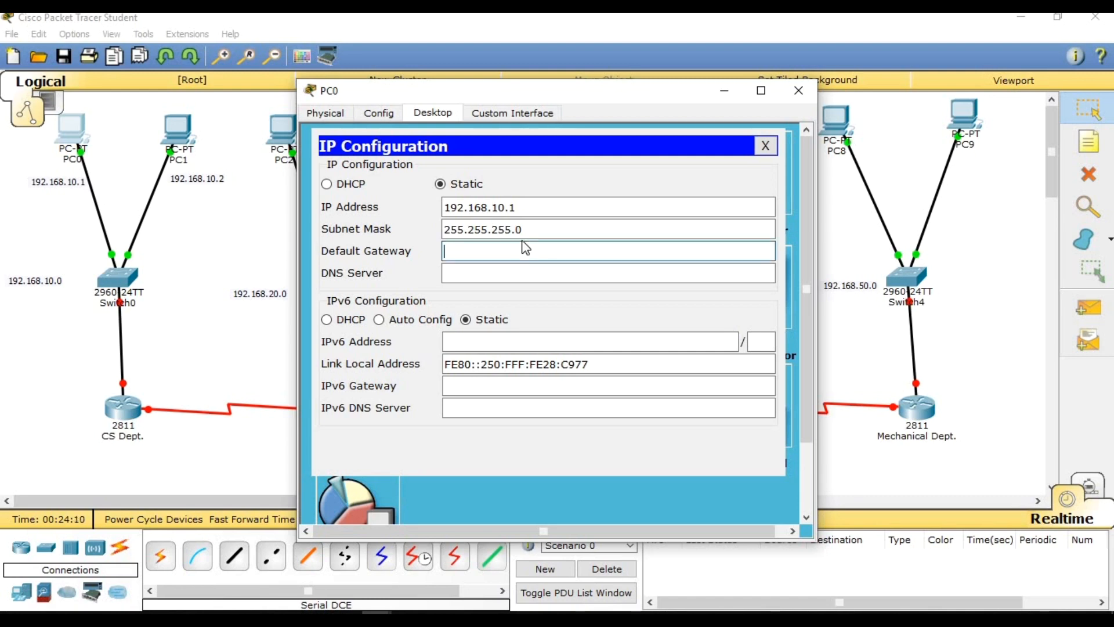
click(725, 91)
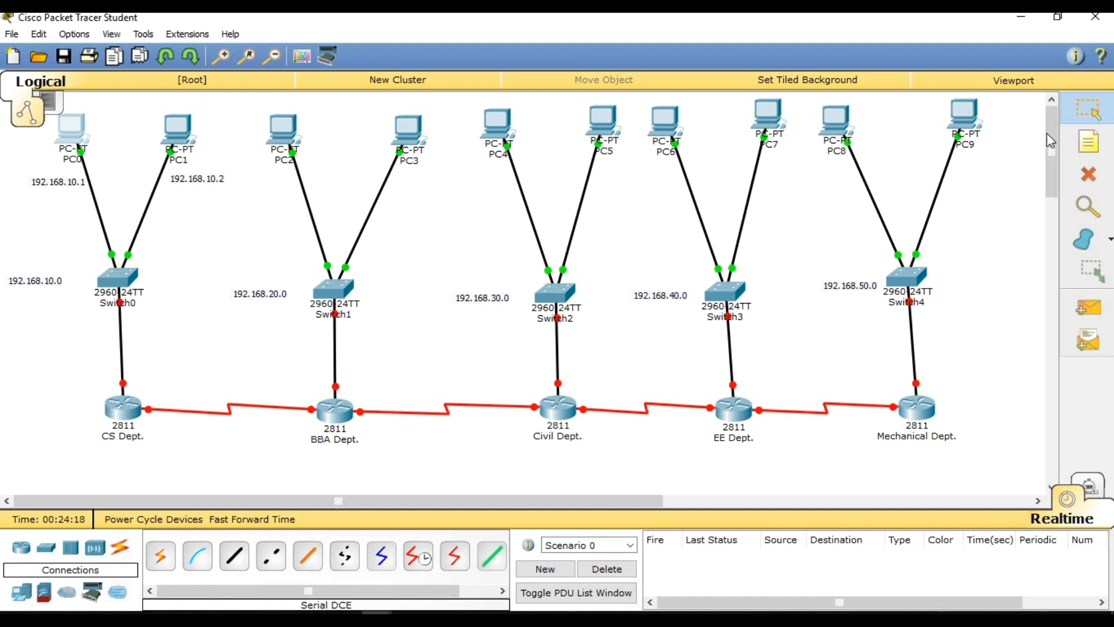
- Place a note reading 192.168.10.3 beside the link just above the CS Dept. router
click(1089, 141)
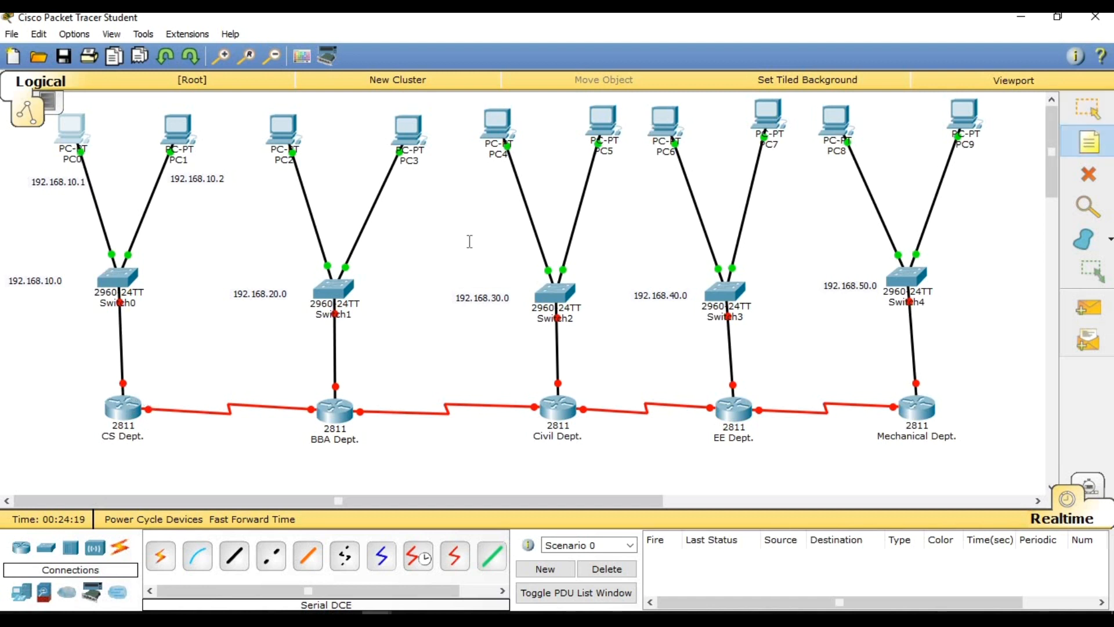
click(133, 372)
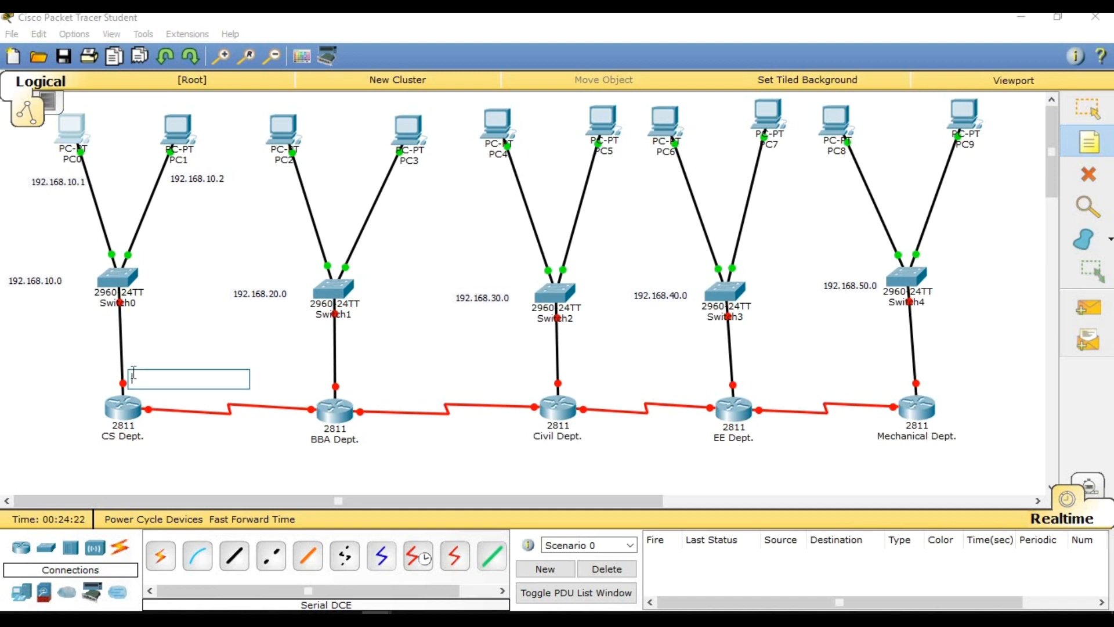
text(19)
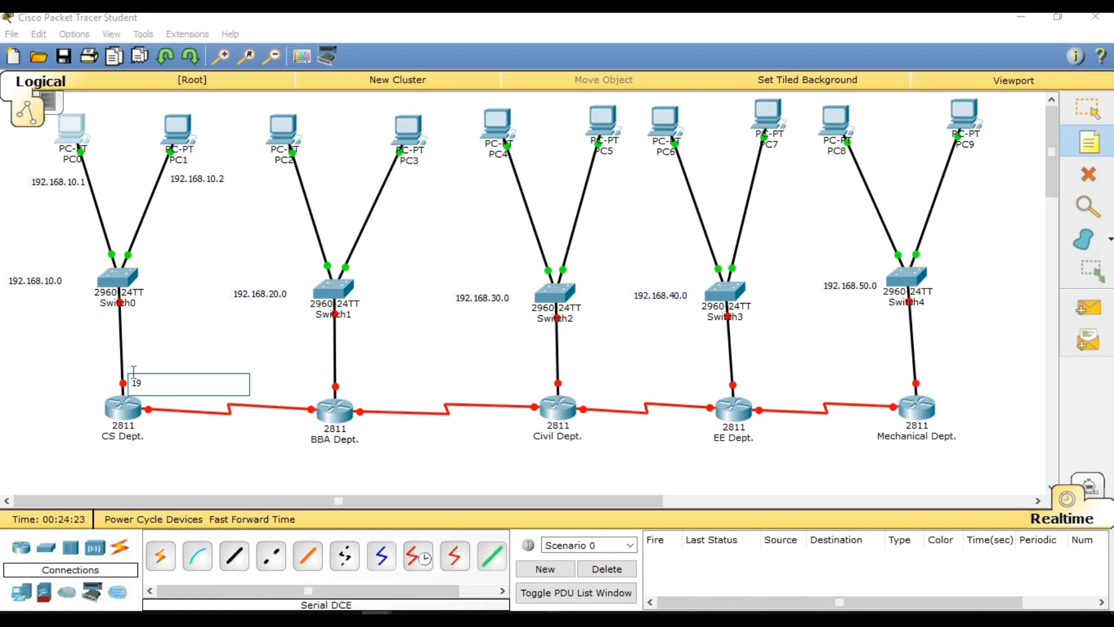
text(2.168.10.3)
click(1088, 109)
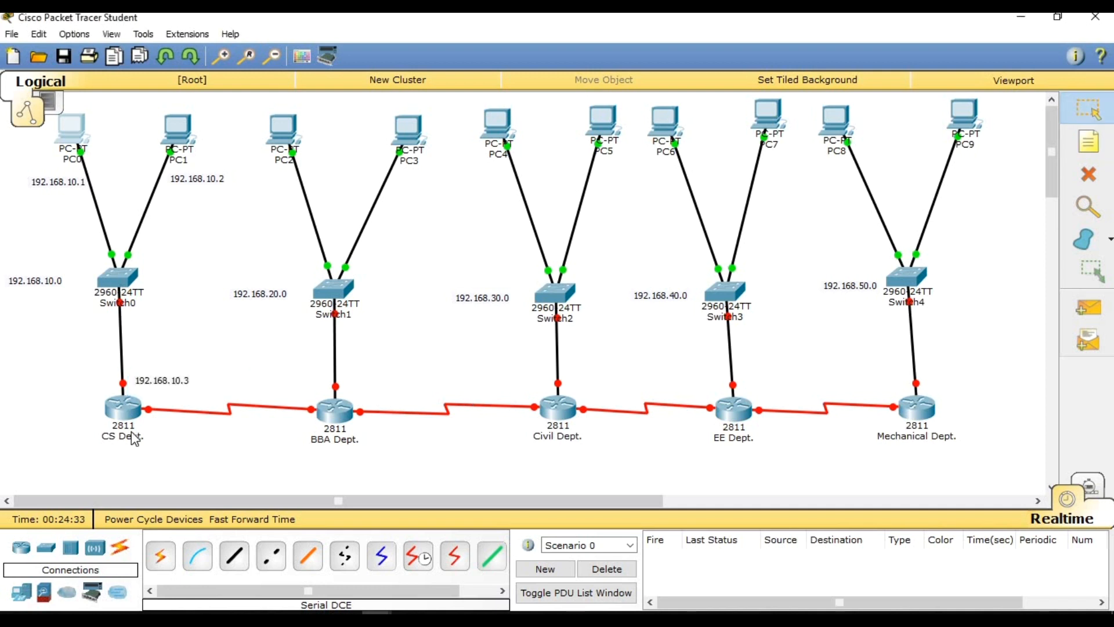
- Set PC0's default gateway to 192.168.10.3 and close its configuration window
mouse_move(118, 417)
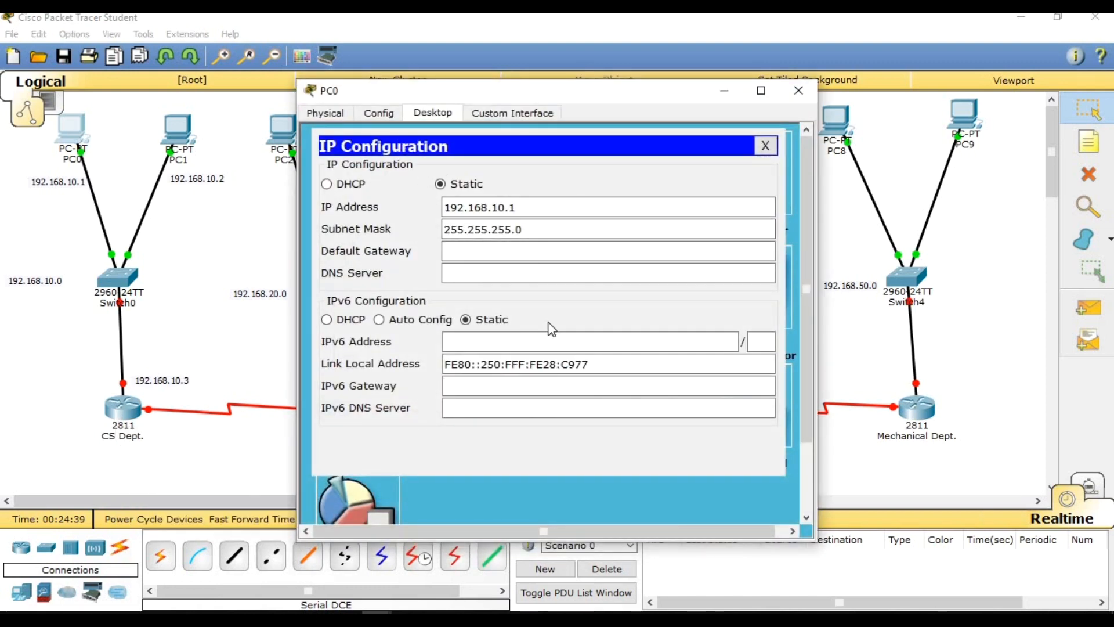
click(494, 248)
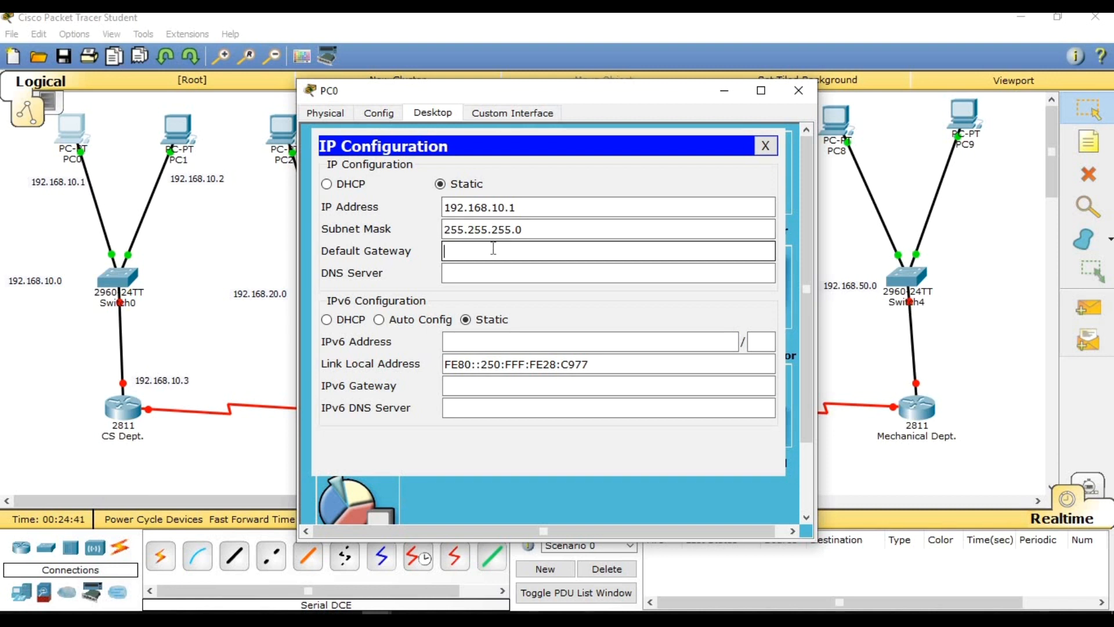
text(192.168.10.3)
click(766, 145)
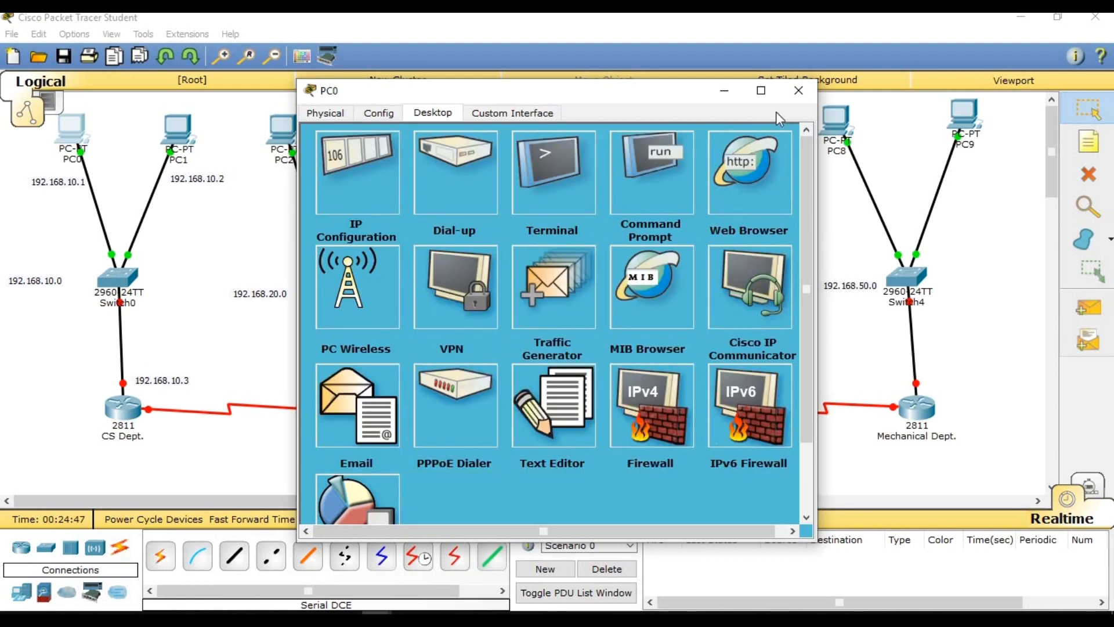
click(798, 91)
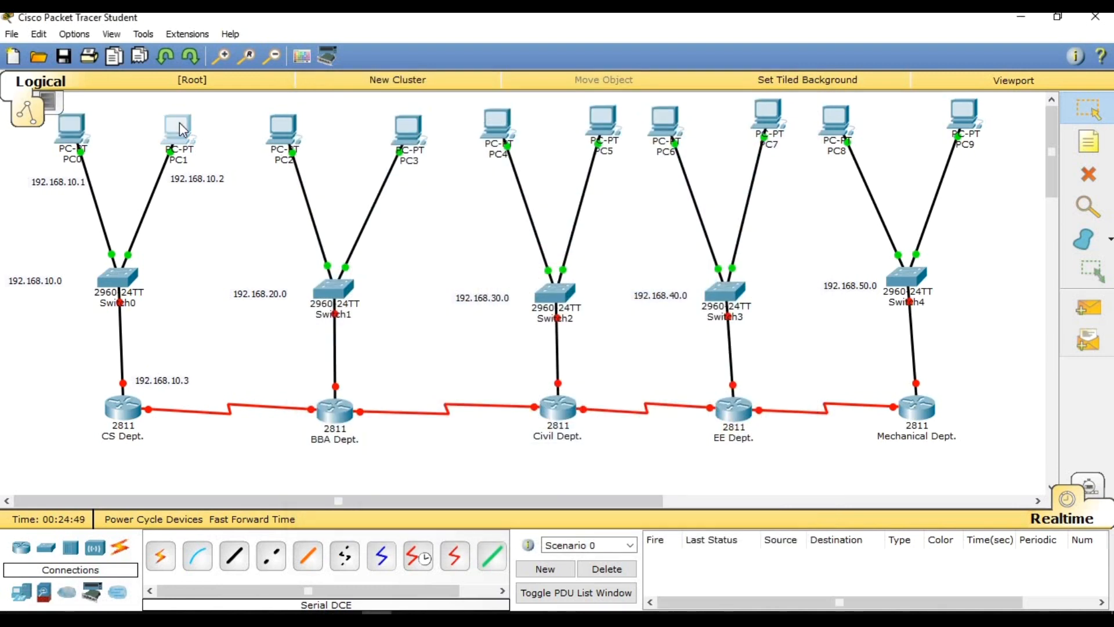
- Give PC1 the static IP address 192.168.10.2 with subnet mask 255.255.255.0
double_click(177, 128)
click(452, 119)
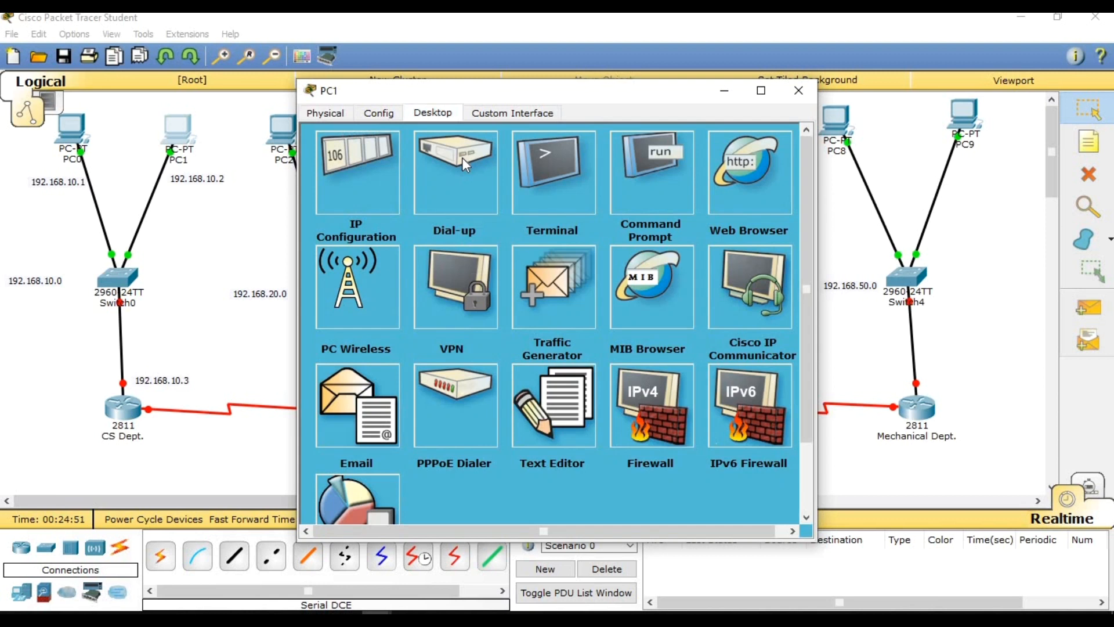
click(368, 209)
text(192.168.10)
text(.0)
key(BackSpace)
key(BackSpace)
text(.2)
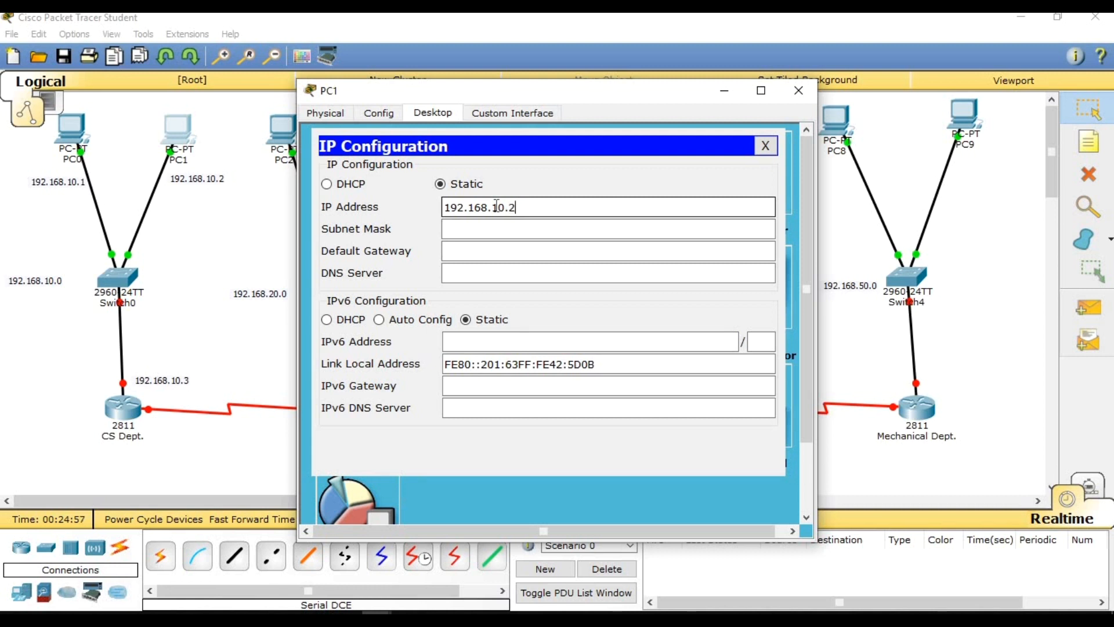
click(496, 229)
- Set PC1's default gateway to 192.168.10.3 and close its configuration window
click(497, 251)
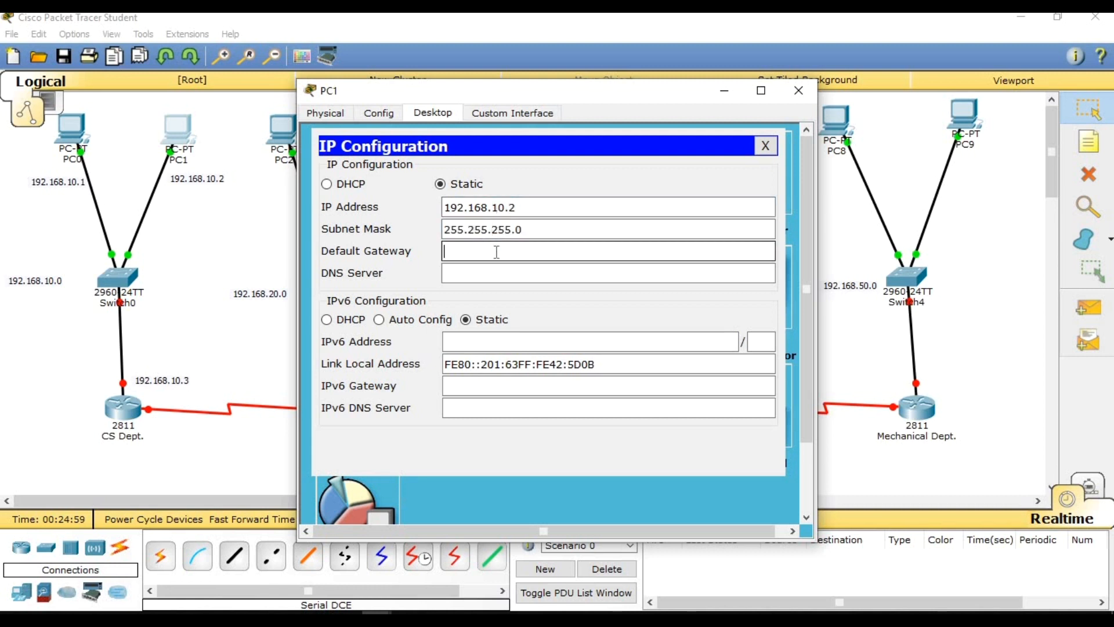
text(192.168.10.3)
click(765, 146)
click(799, 90)
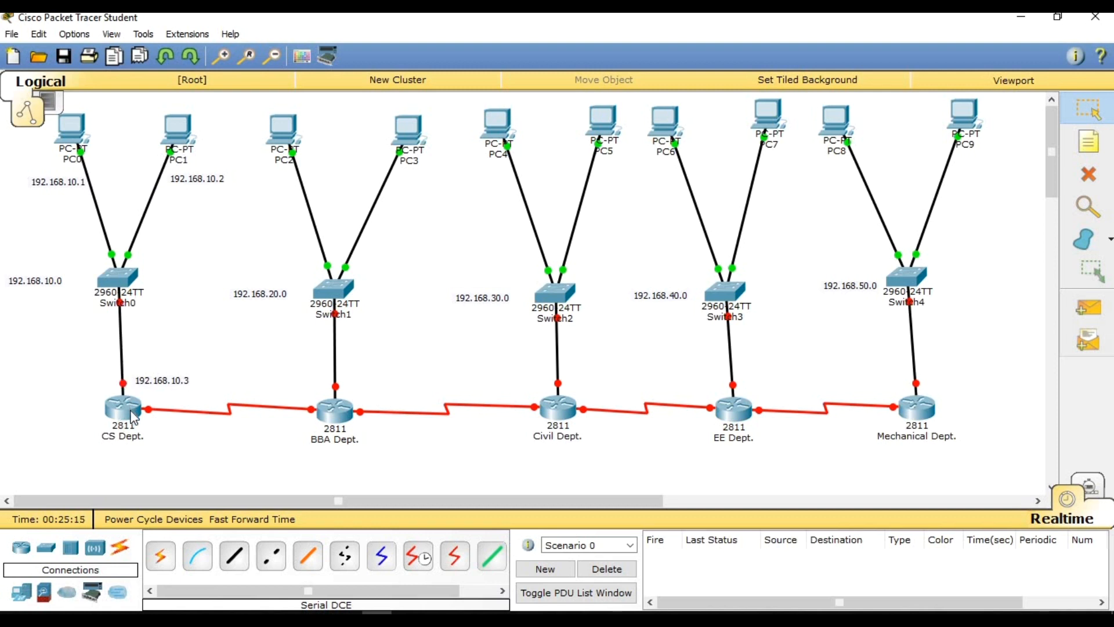
- Open the CS Dept. router's command line and answer no to the initial configuration dialog
mouse_move(133, 417)
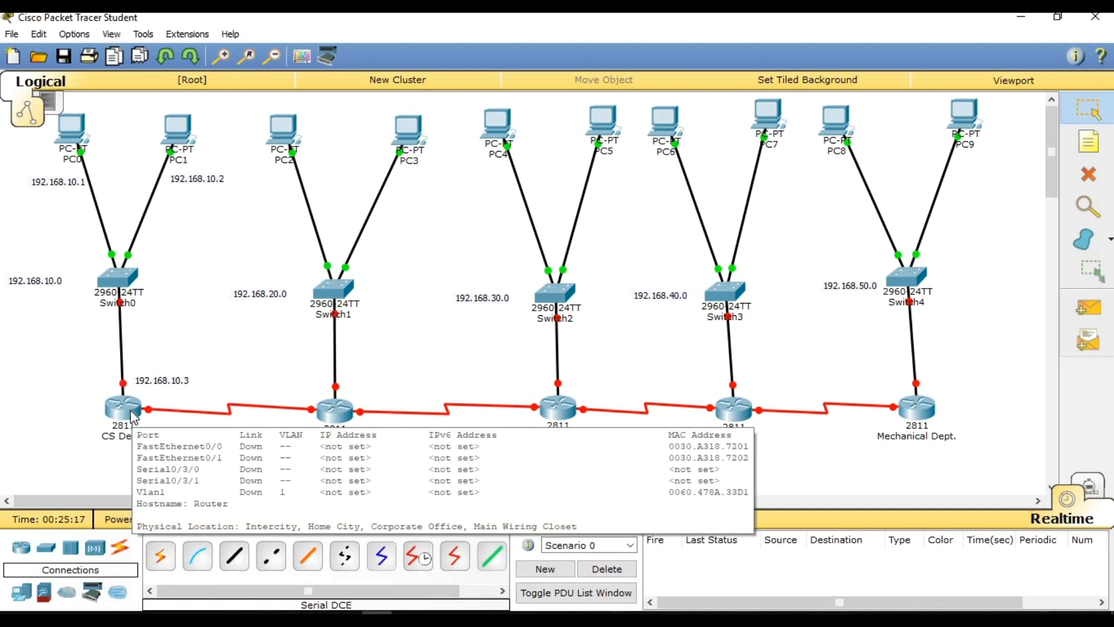
click(133, 416)
click(423, 114)
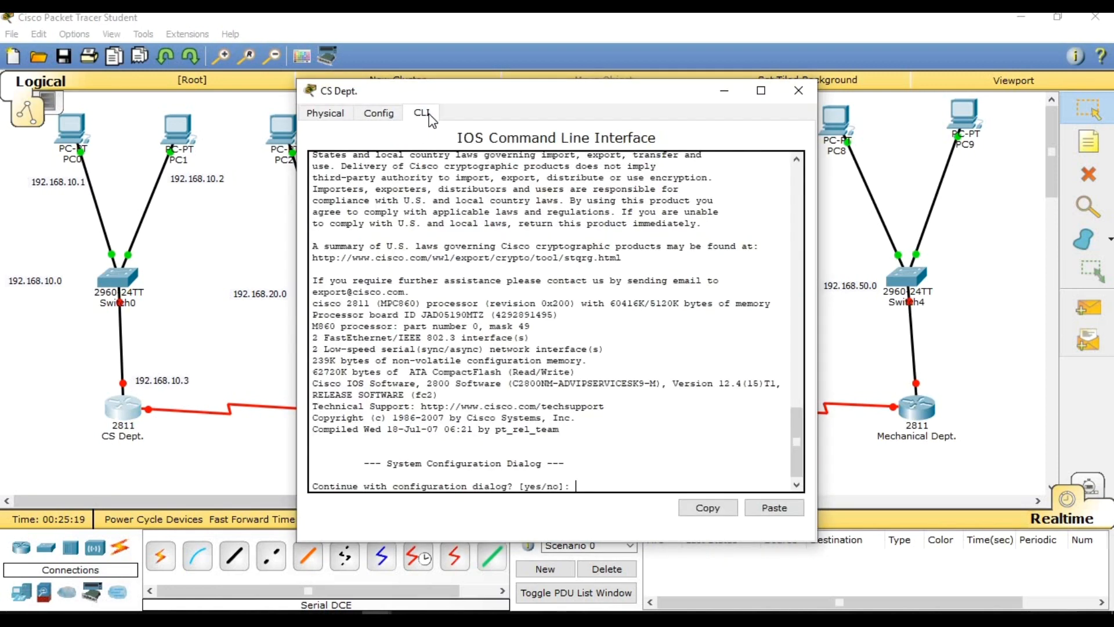
key(Return)
key(Return)
text(no)
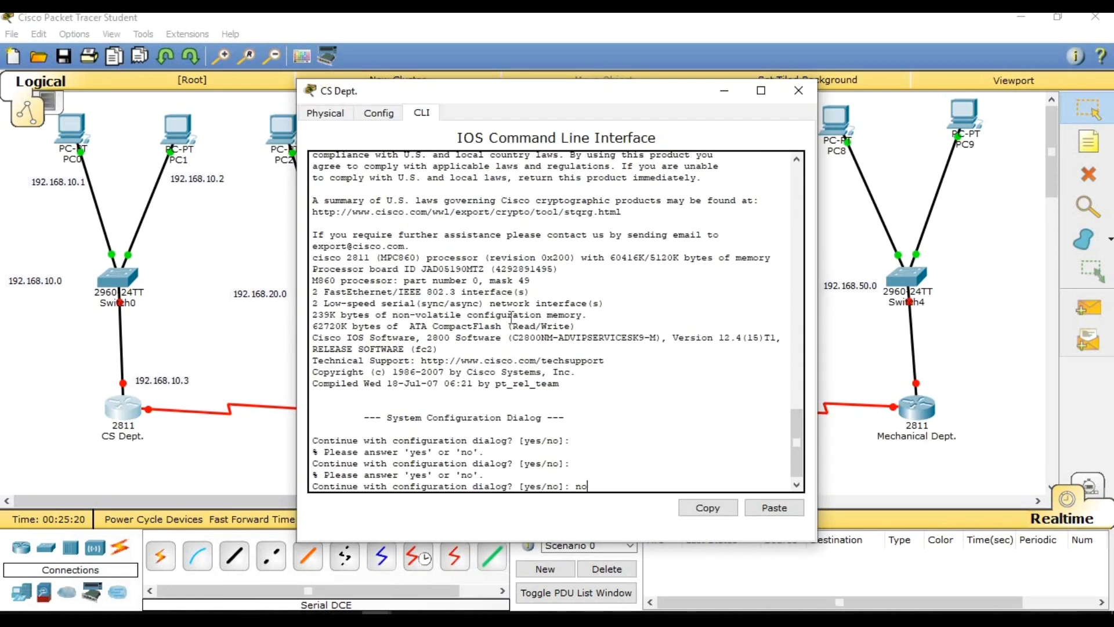
key(Return)
key(Return)
key(Return)
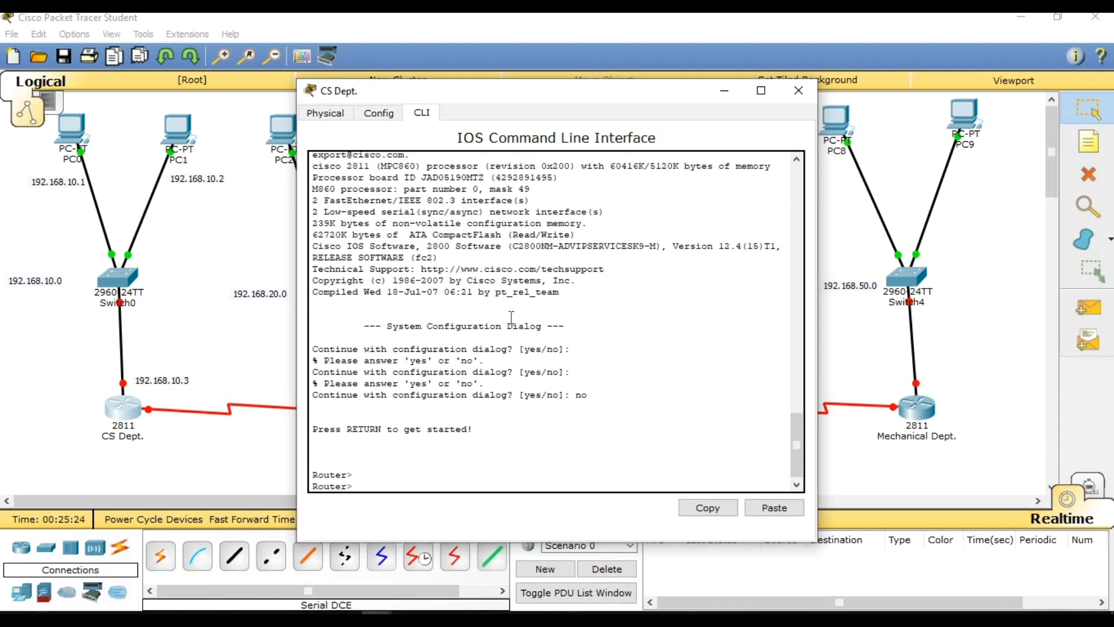
- Enter privileged mode with enable and global configuration mode with config on the CS Dept. router
text(enable)
key(Return)
text(config)
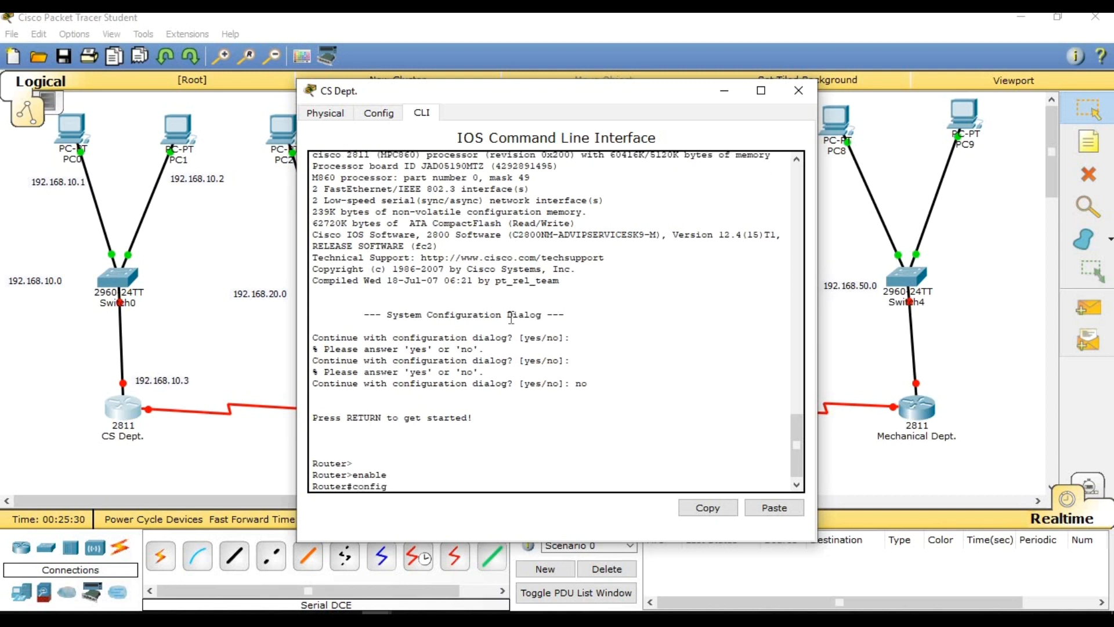
key(Return)
key(Return)
key(Return)
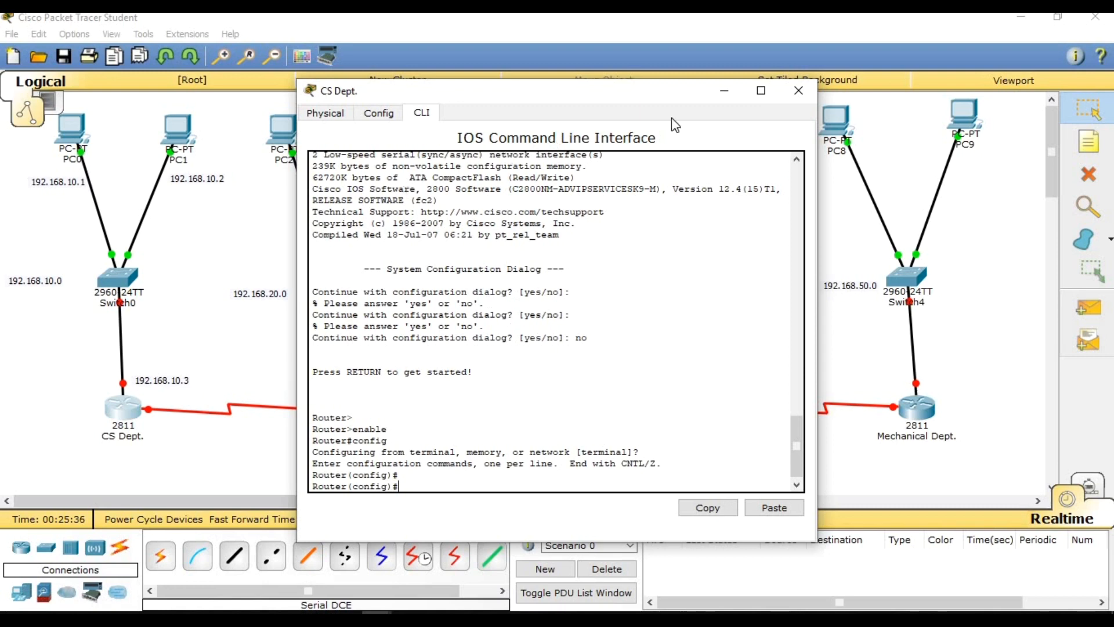
- Check which port links the CS Dept. router to Switch0 and assign interface fa 0/0 the address 192.168.10.3 255.255.255.0
click(724, 91)
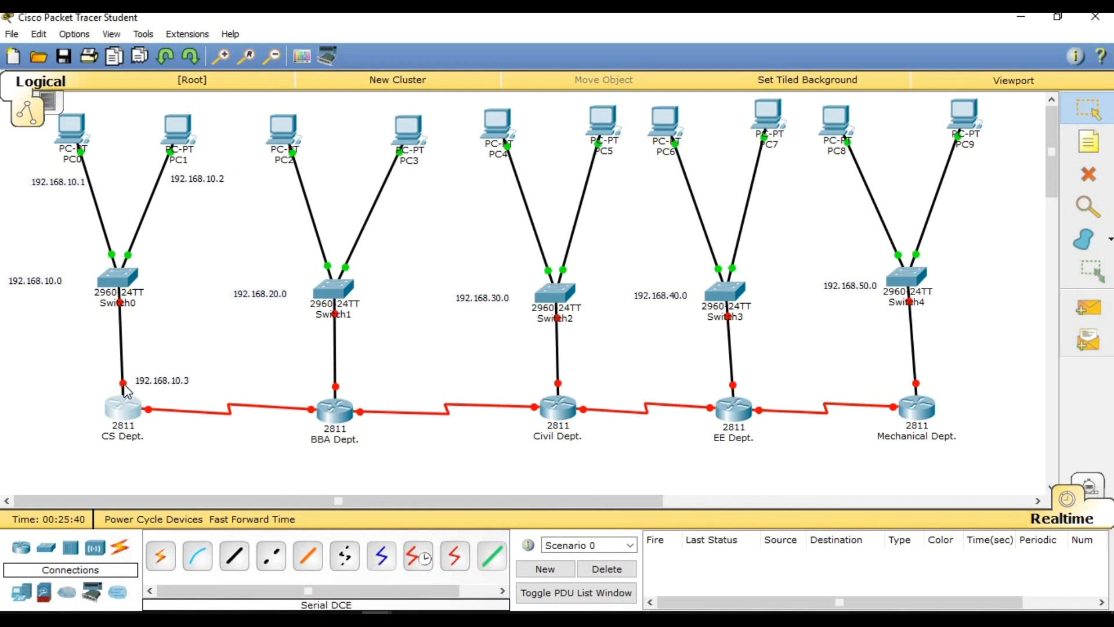
mouse_move(127, 392)
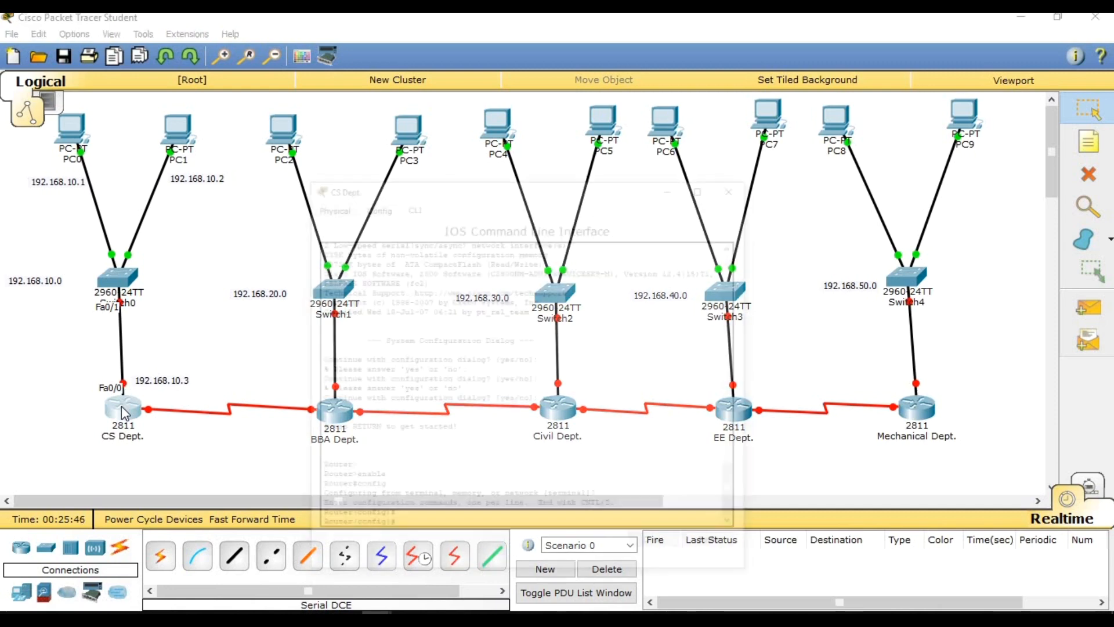
click(123, 411)
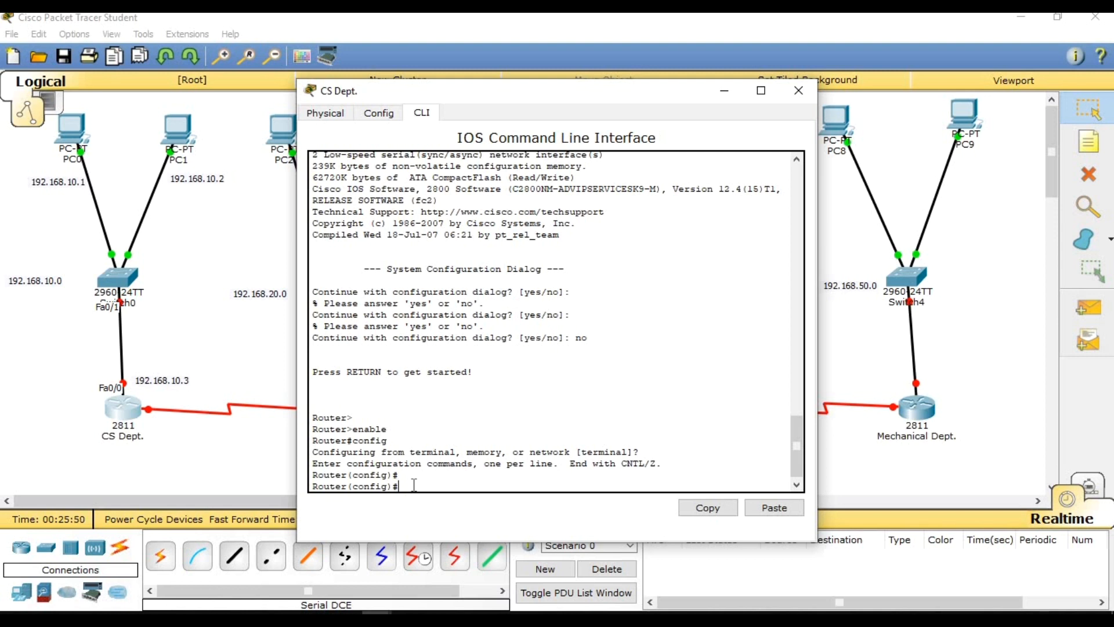
text(interface fa 0/0)
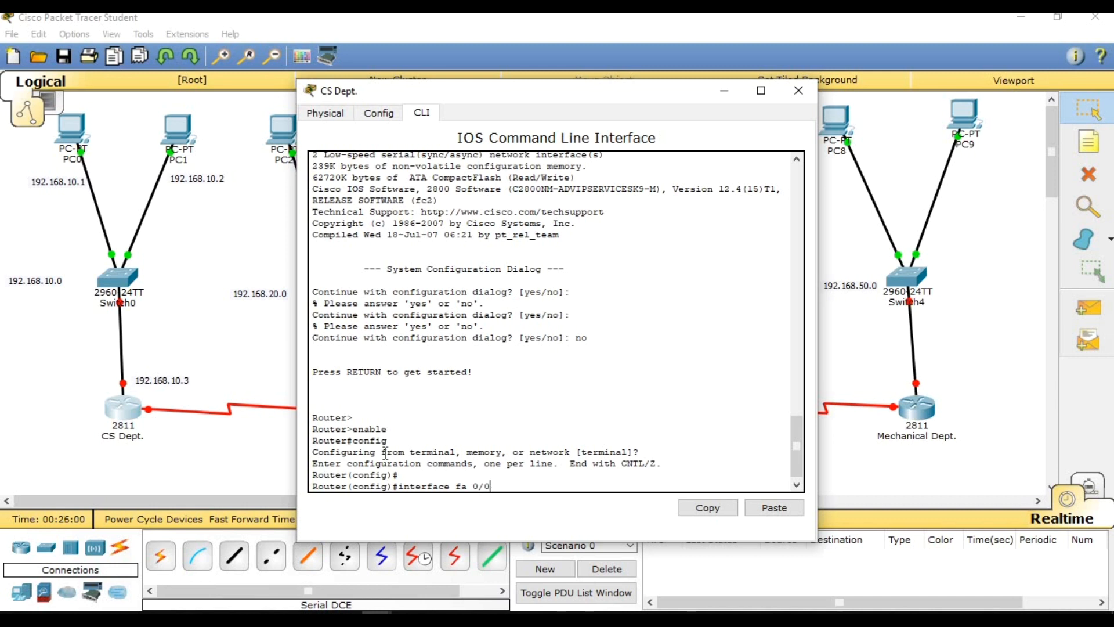
key(Return)
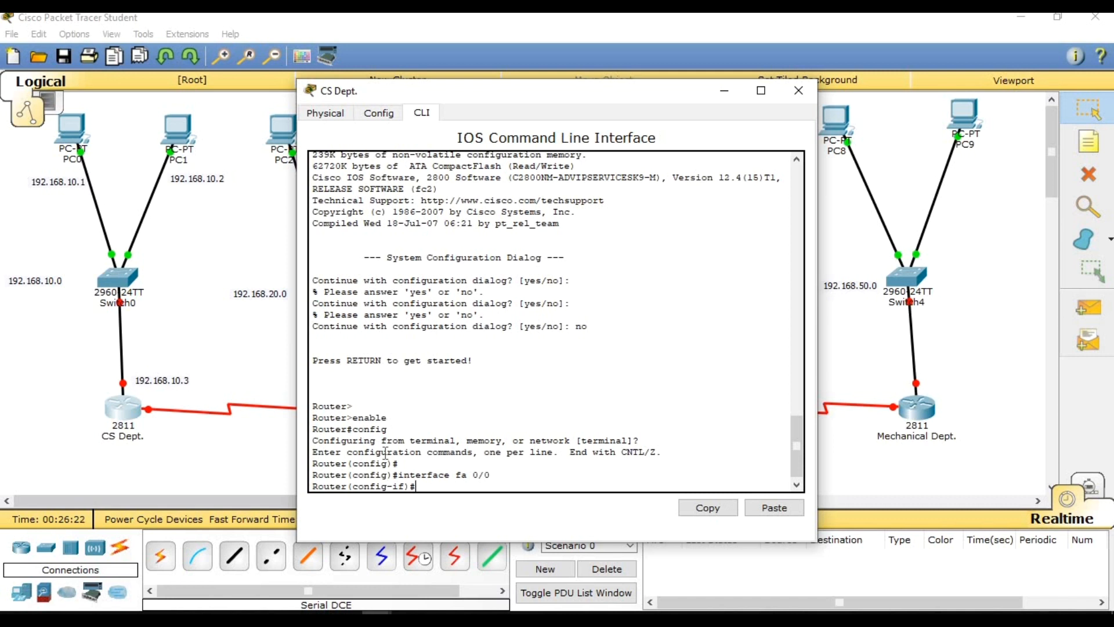
text(ip address 192.168.10.3 255.255.255.)
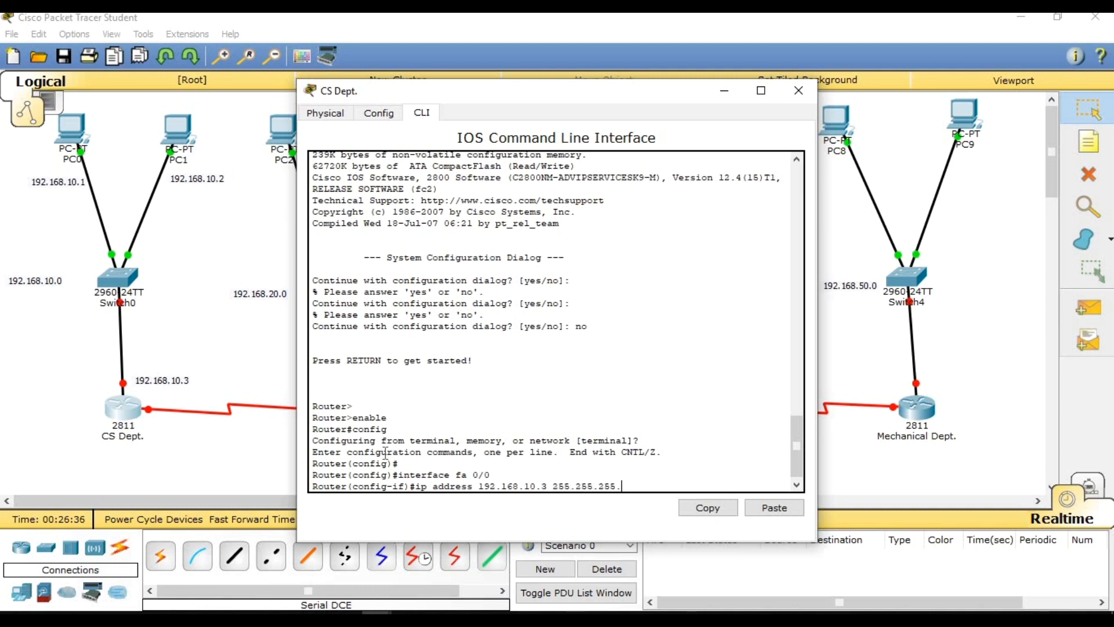
text(0)
key(Return)
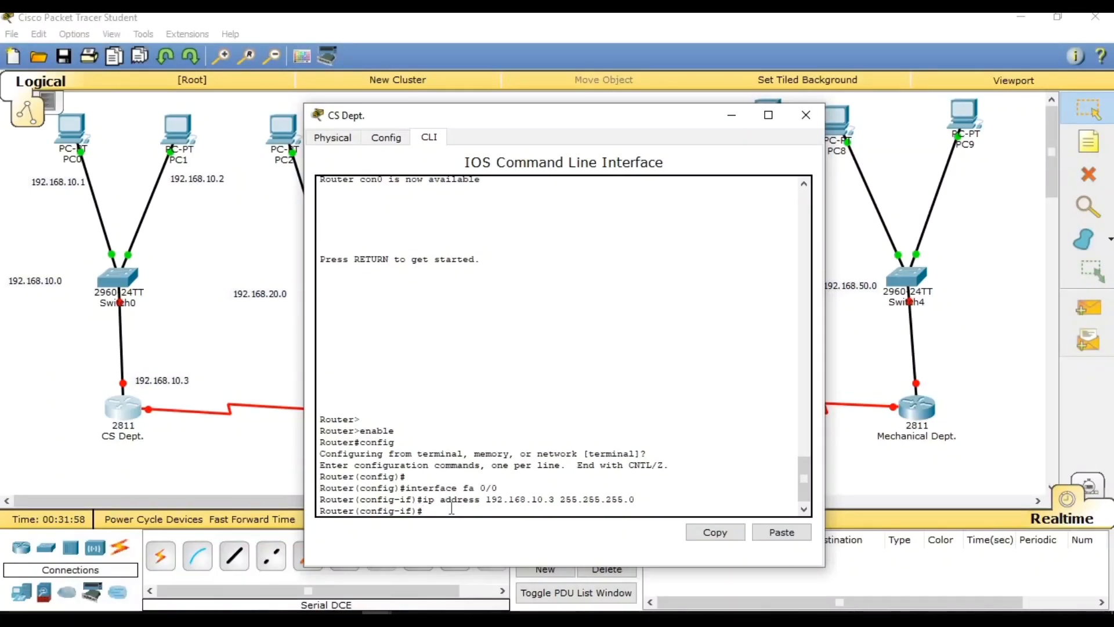
- Bring up the CS Dept. router's fa 0/0 interface with no shut and save the configuration with do write
text(no shut)
key(Return)
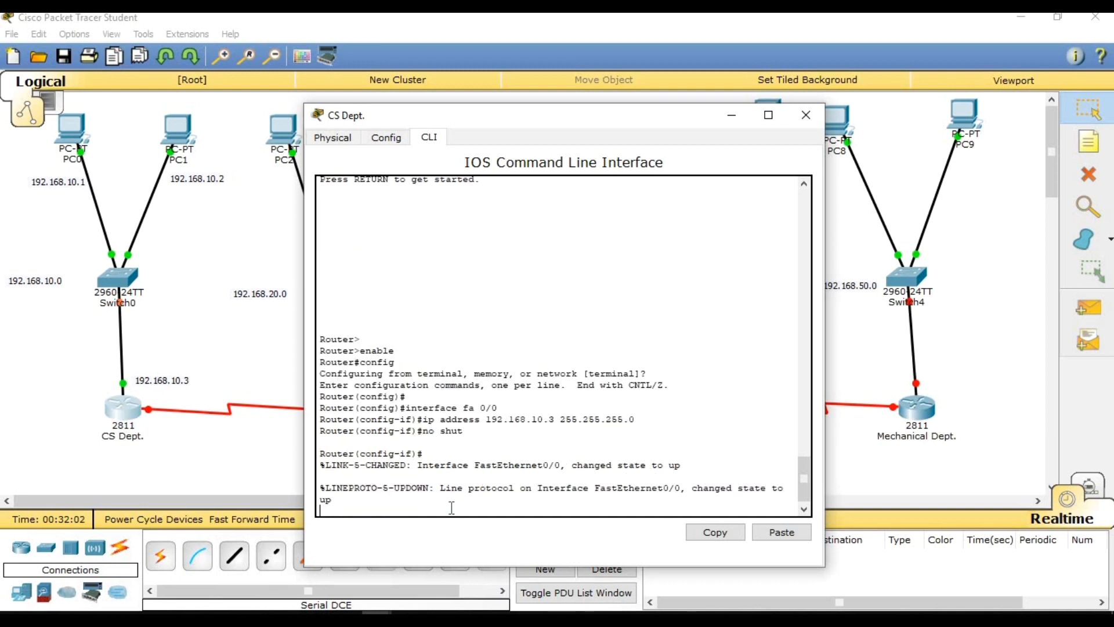
key(Return)
text(do)
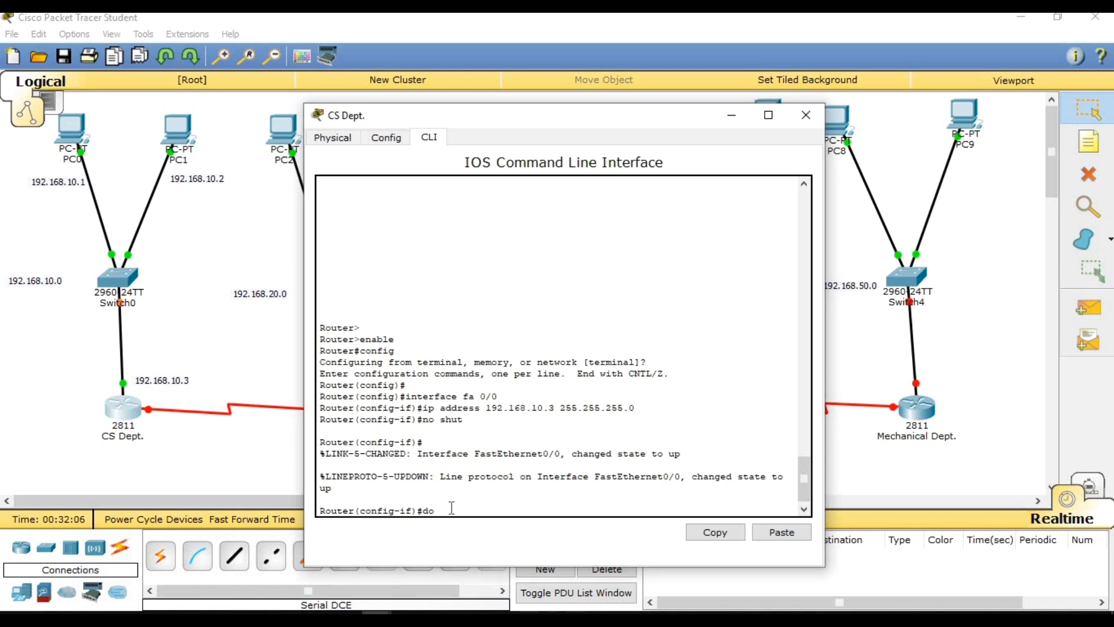
text( write)
key(Return)
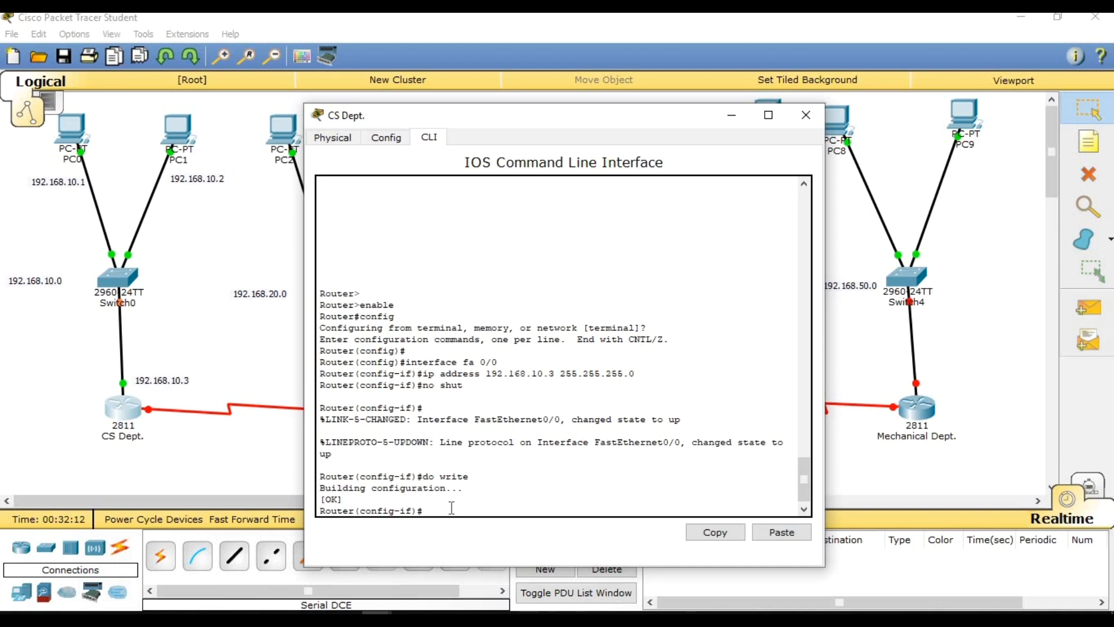
- Exit interface configuration mode on the CS Dept. router and put its window away
key(Return)
text(exit)
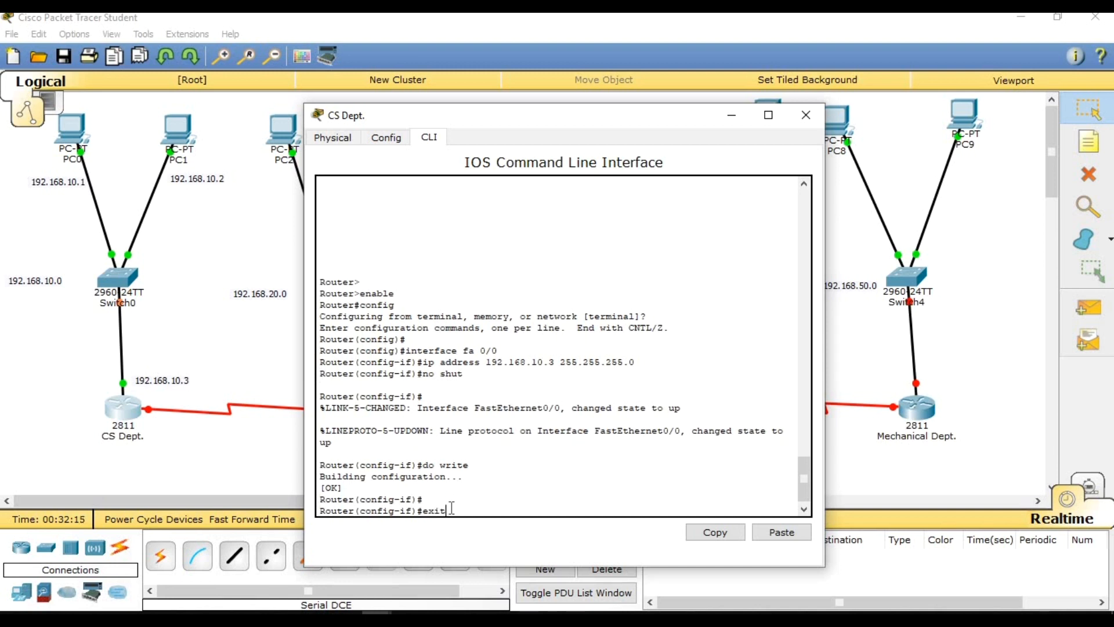
key(Return)
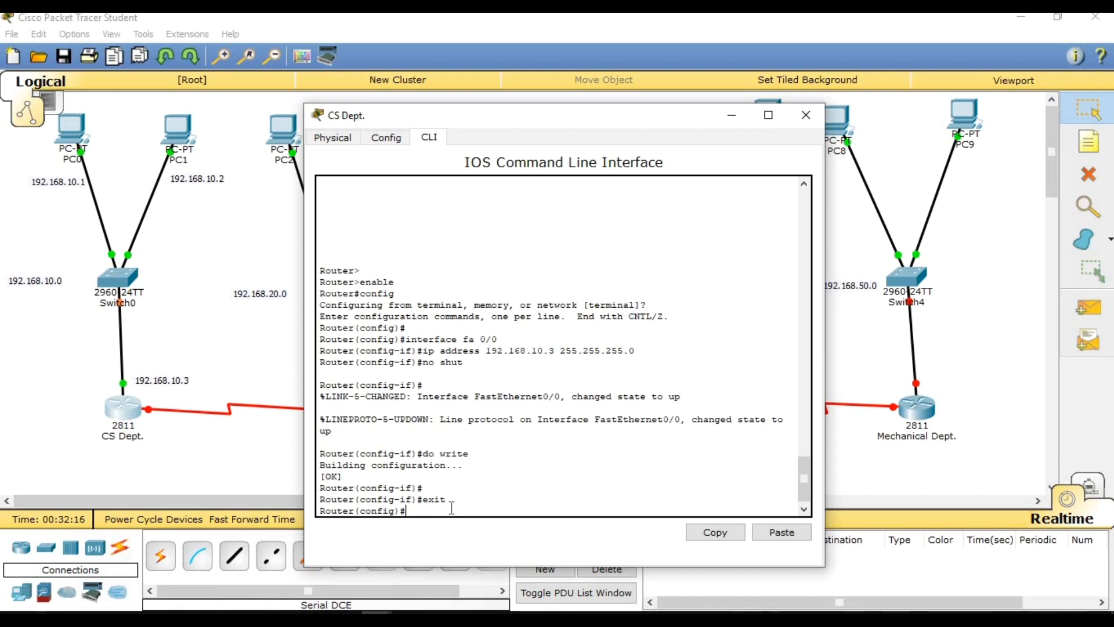
click(793, 125)
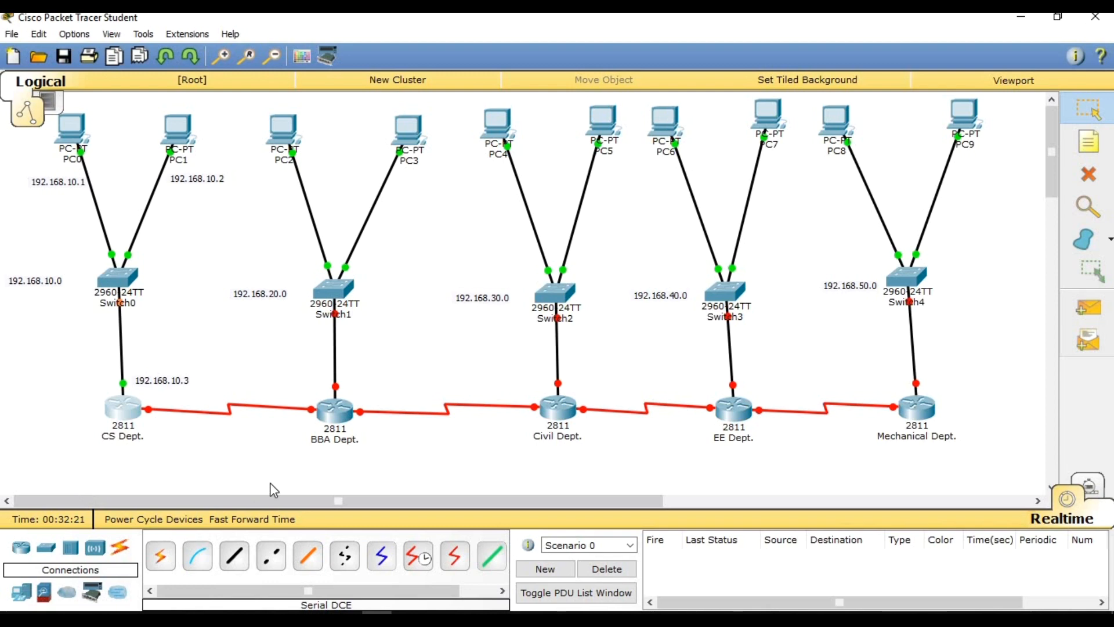
- Open the BBA Dept. router's command line and answer no to the initial configuration dialog
click(337, 413)
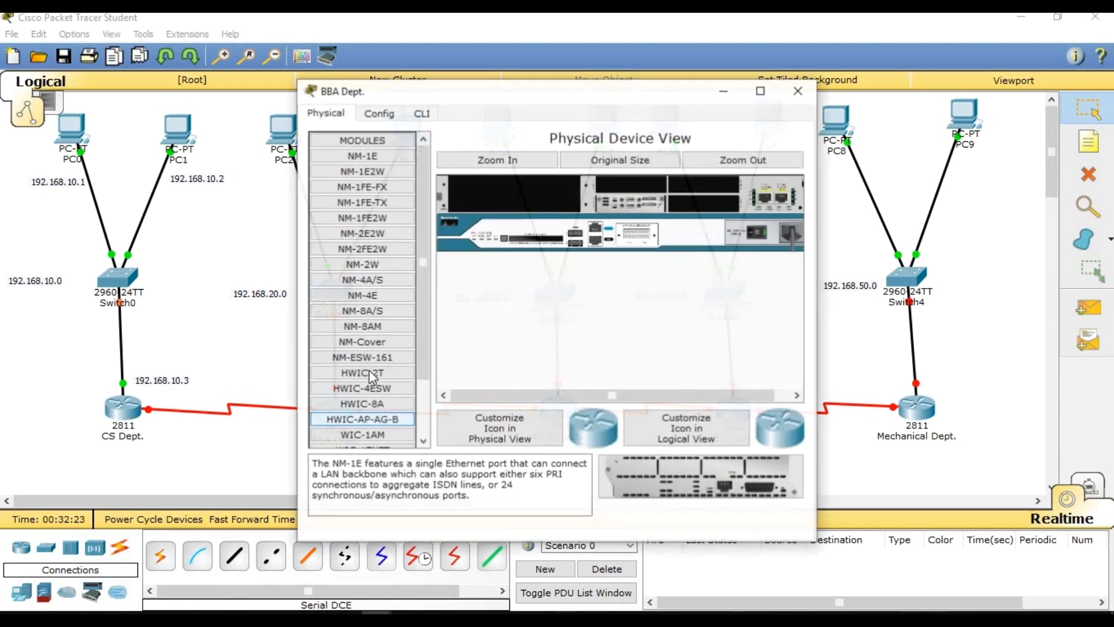
click(422, 113)
key(Return)
text(no)
key(Return)
key(Return)
key(Return)
- Enter privileged mode with enable and global configuration mode with config on the BBA Dept. router
text(eenable)
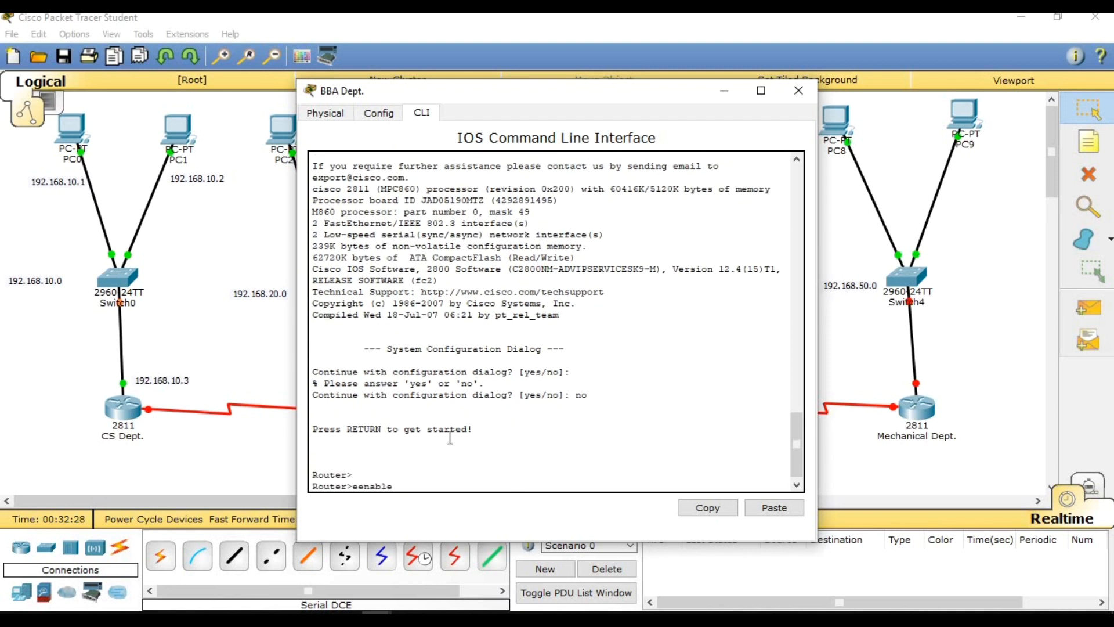
key(BackSpace)
key(BackSpace)
key(BackSpace)
key(BackSpace)
key(BackSpace)
key(BackSpace)
text(nable)
key(Return)
text(config)
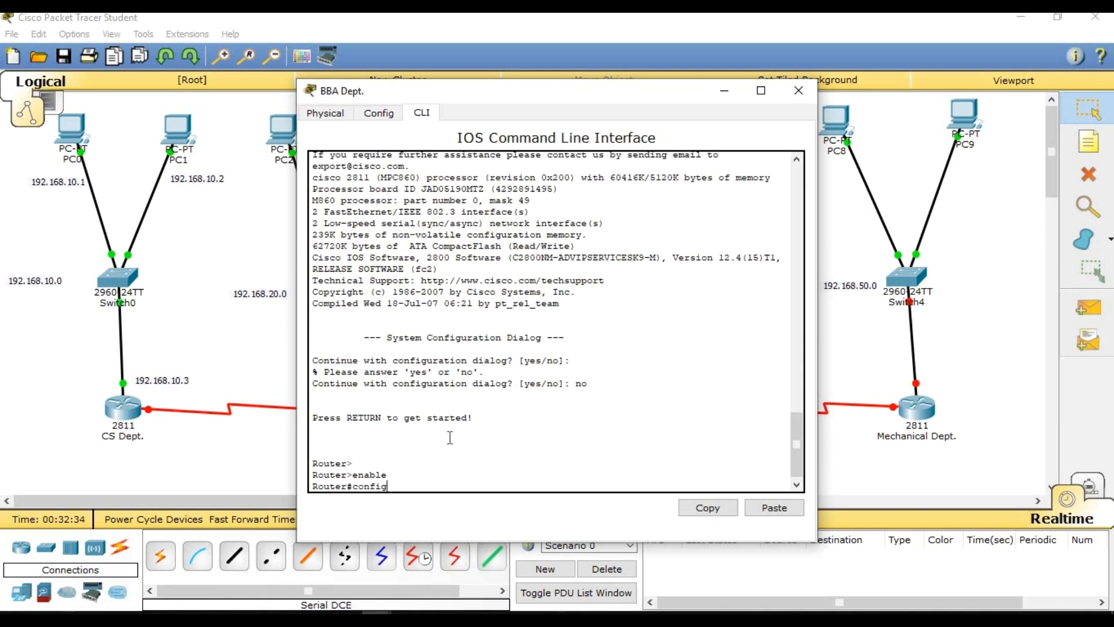
key(Return)
key(Return)
key(Return)
key(Return)
- Check the BBA Dept. router's port label toward Switch1 and enter configuration of interface fa 0/0
text(i)
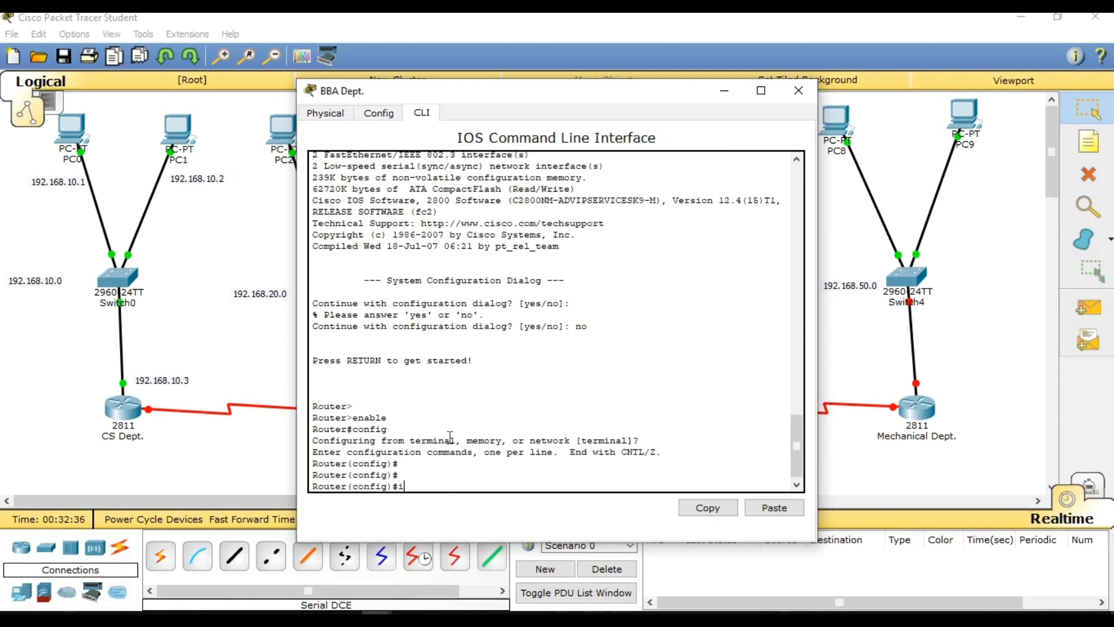
text(nterface fa)
click(725, 93)
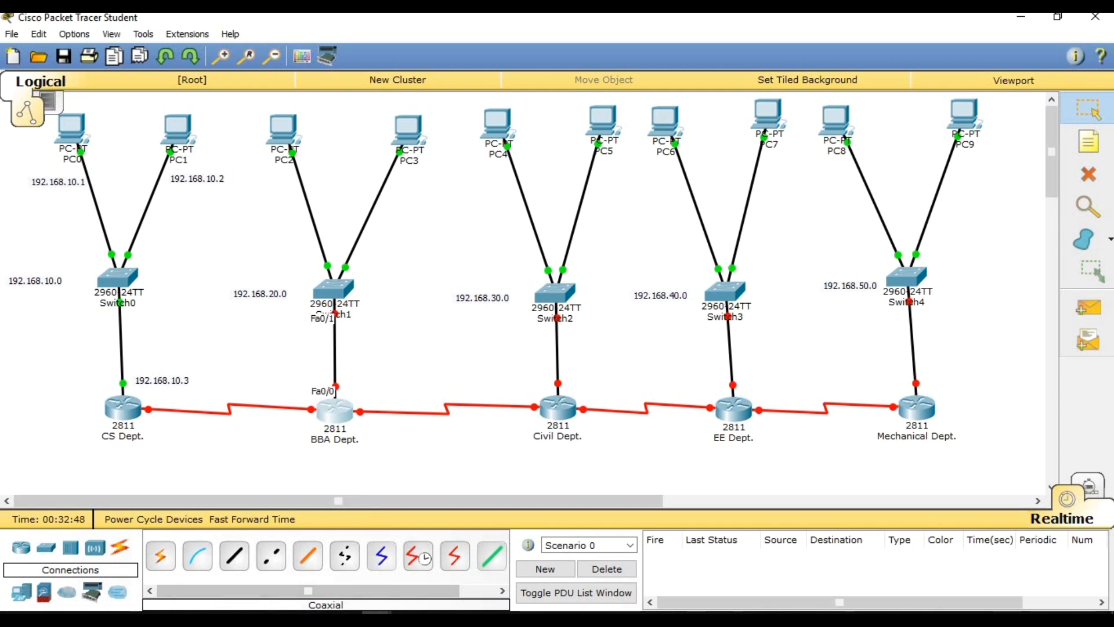
click(444, 558)
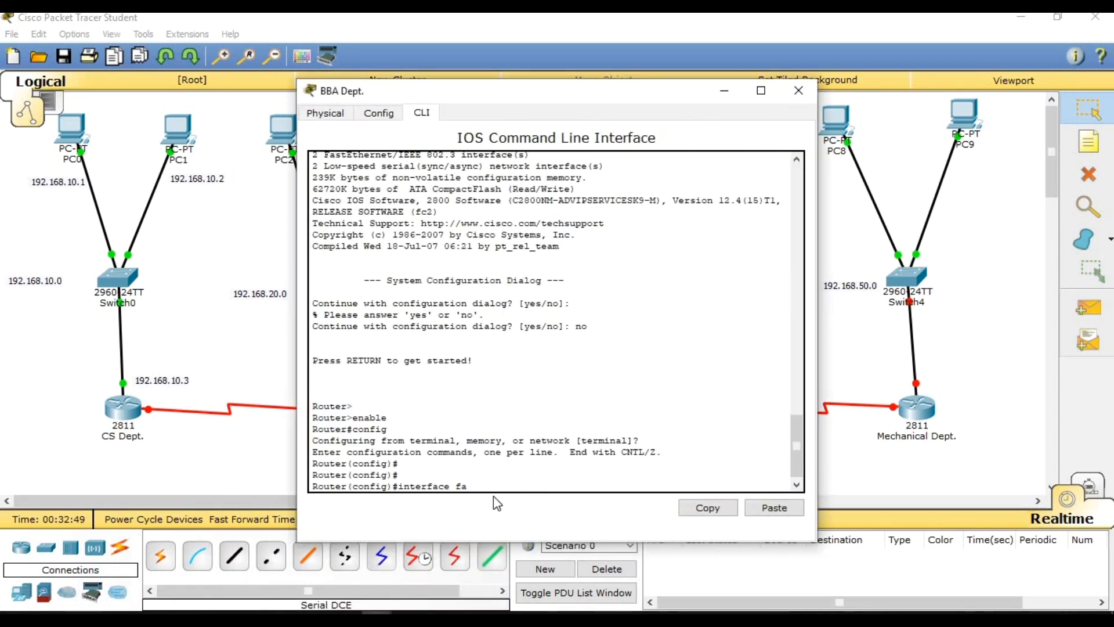
text(0/0)
key(Return)
- Begin the ip address command with 192.168. on the BBA Dept. router and minimize its window
text(ip address)
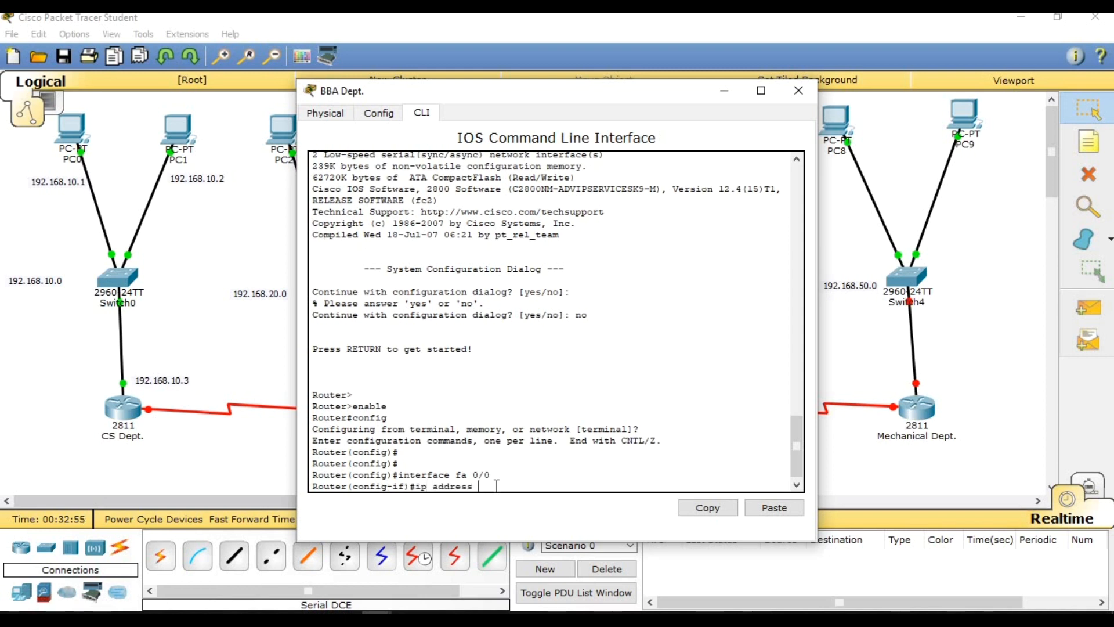
text( 192.168.)
click(724, 91)
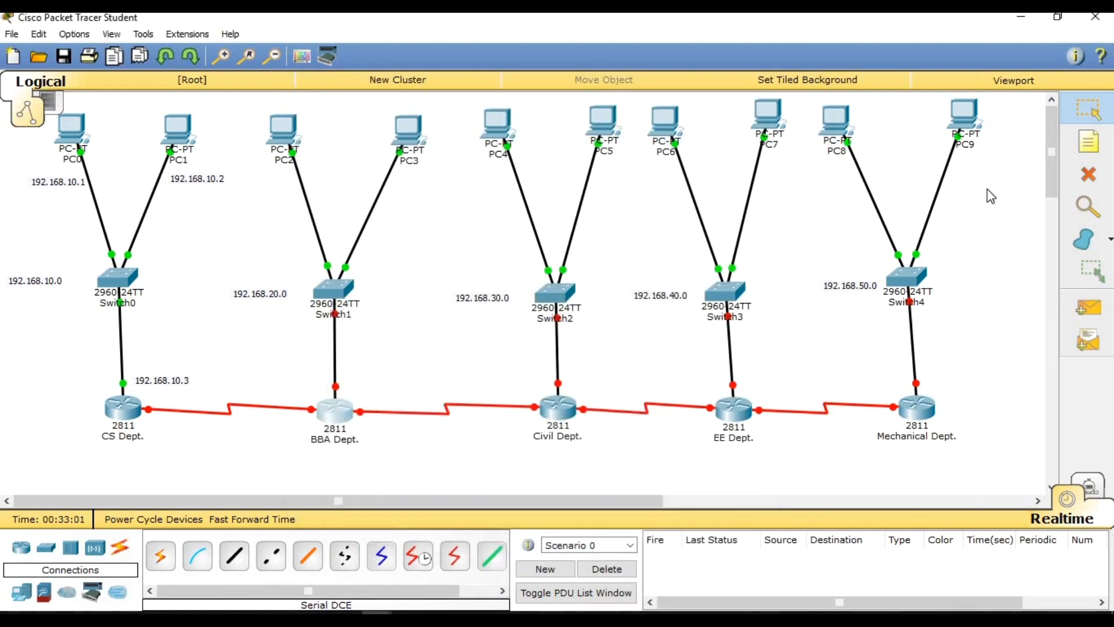
- Place notes reading 192.168.20.3 beside the link just above the BBA Dept. router and 192.168.20.1 below PC2
click(1089, 142)
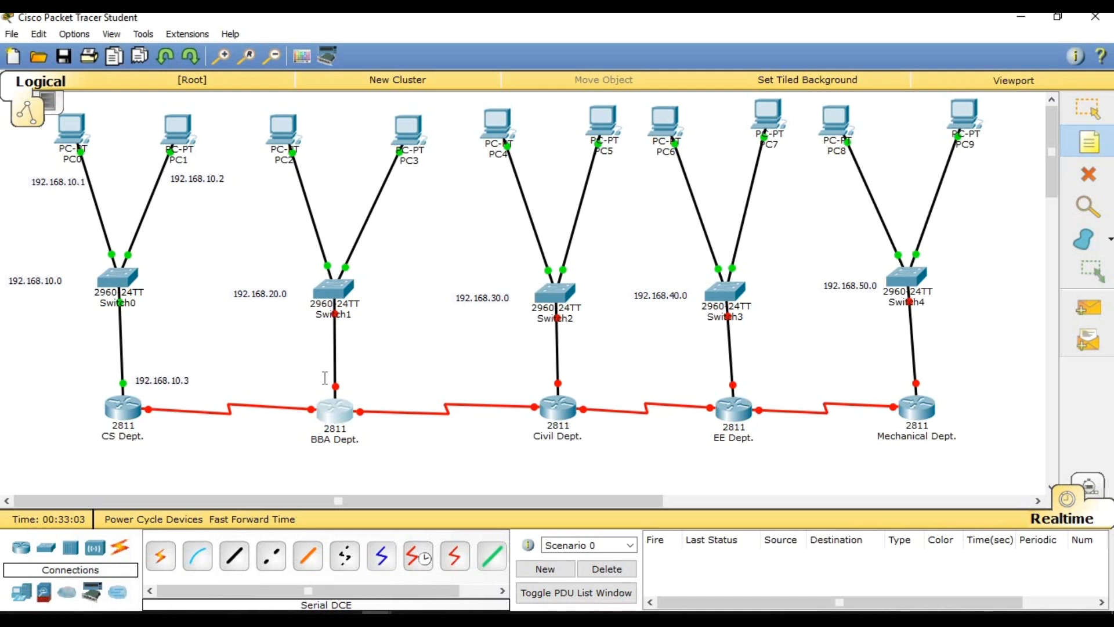
click(348, 380)
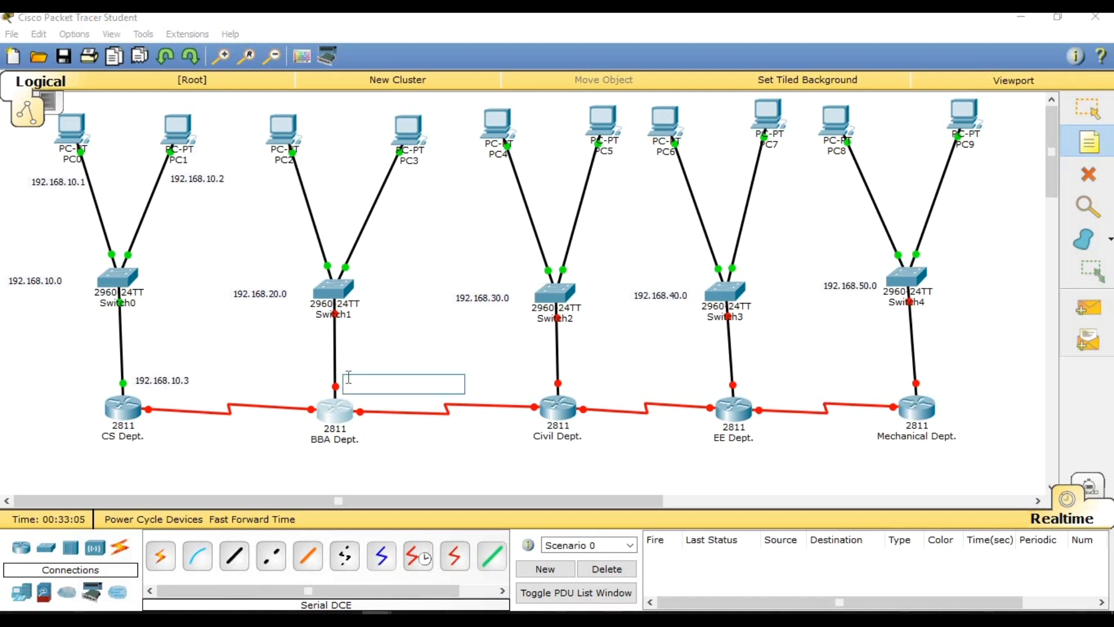
text(192.168.20.3)
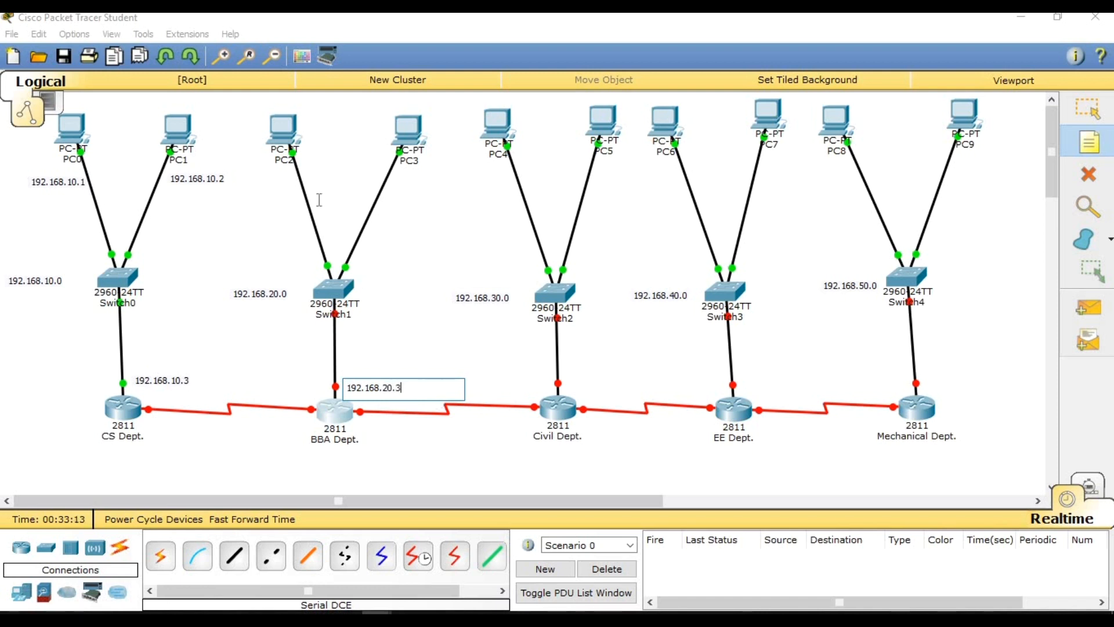
click(310, 163)
text(192.168.20.1)
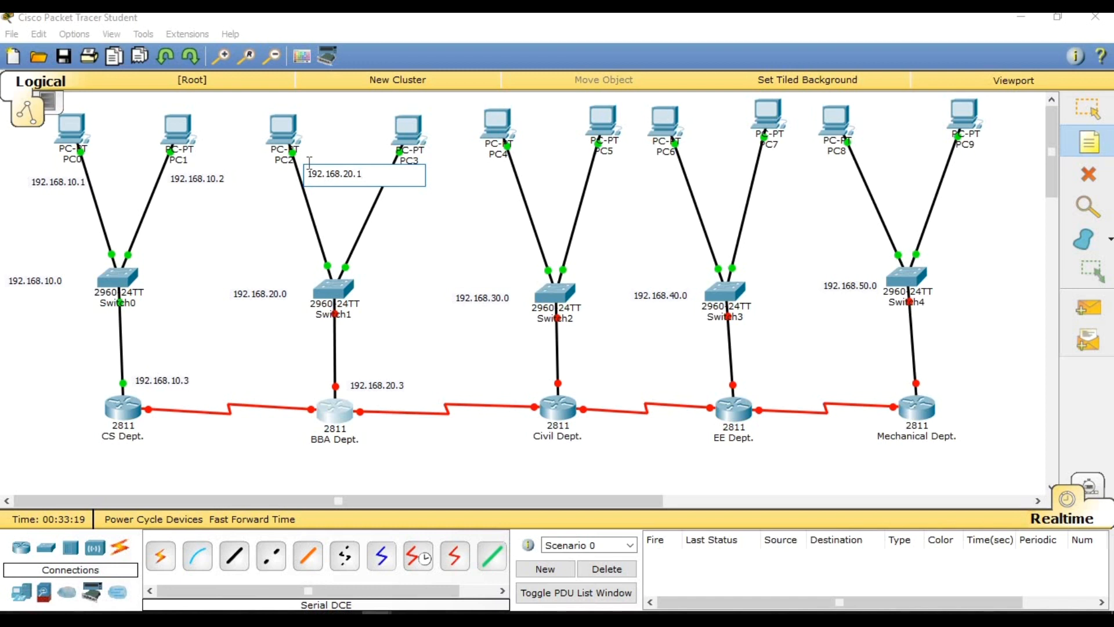
- Place a note reading 192.168.20.2 below PC3 and leave the note tool
click(431, 164)
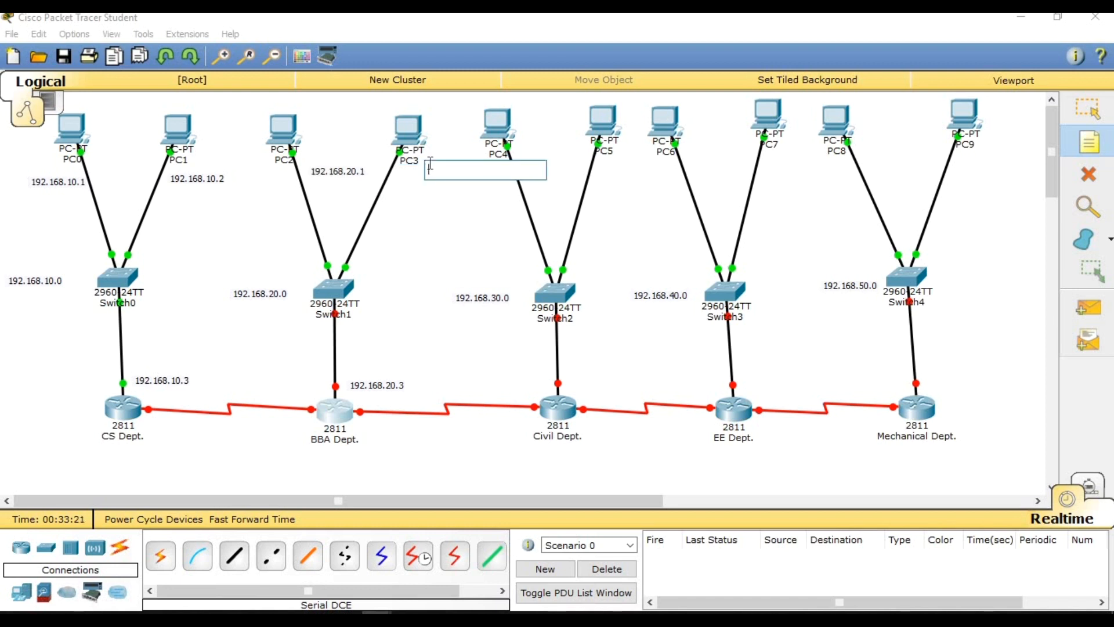
click(415, 171)
text(192)
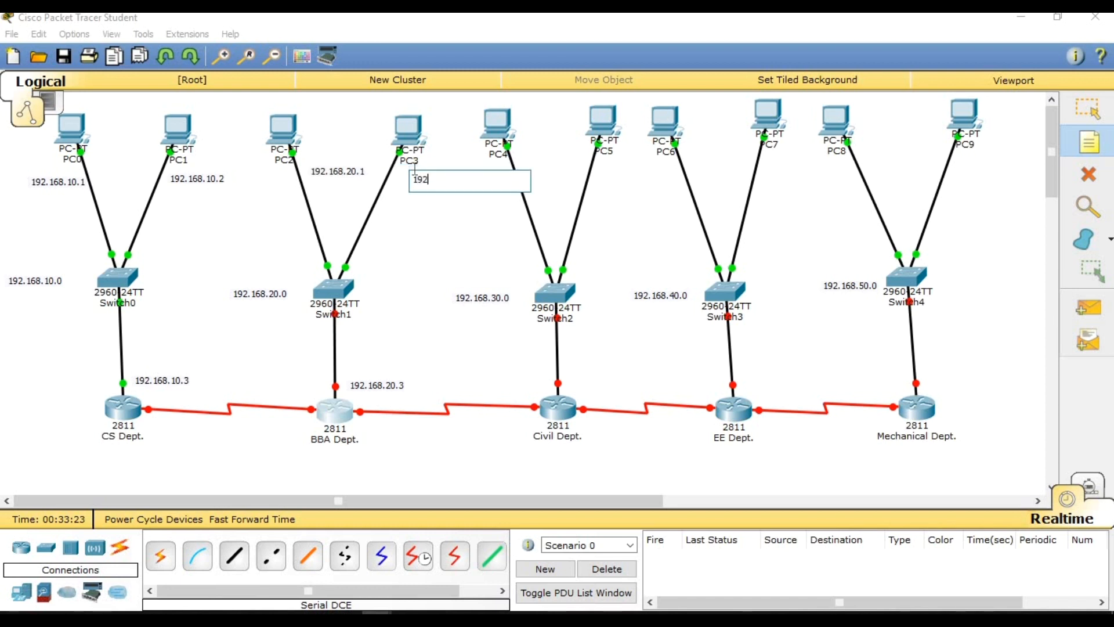
text(.168.20.2)
click(1075, 116)
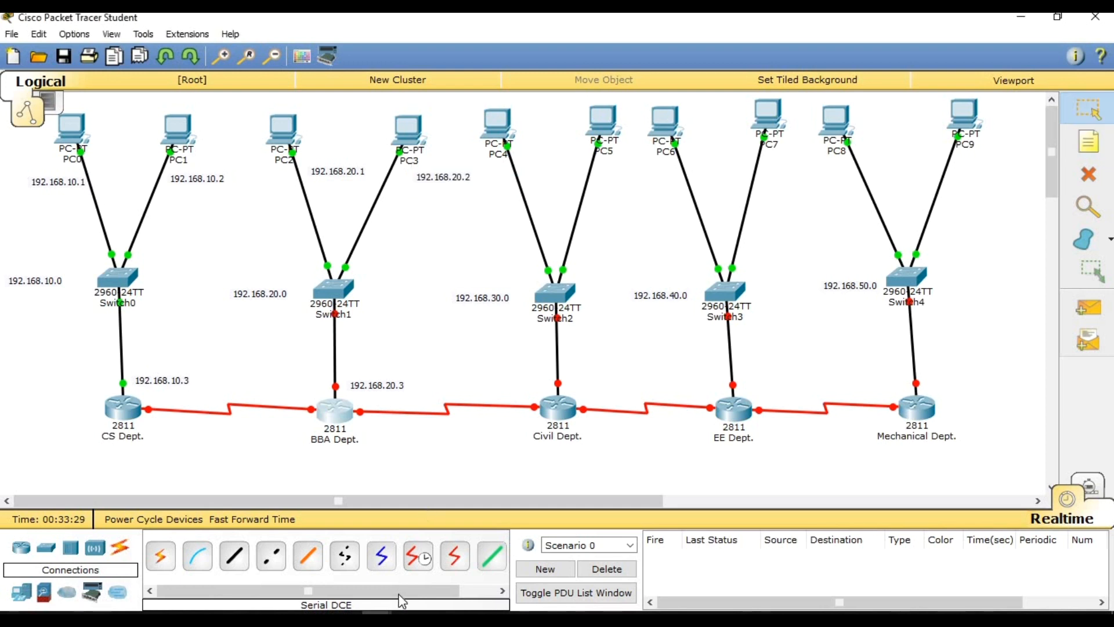
- Restore the BBA Dept. router's window and complete the fa 0/0 address command as 192.168.20.3 with mask 255.255.255.0
mouse_move(459, 561)
click(423, 516)
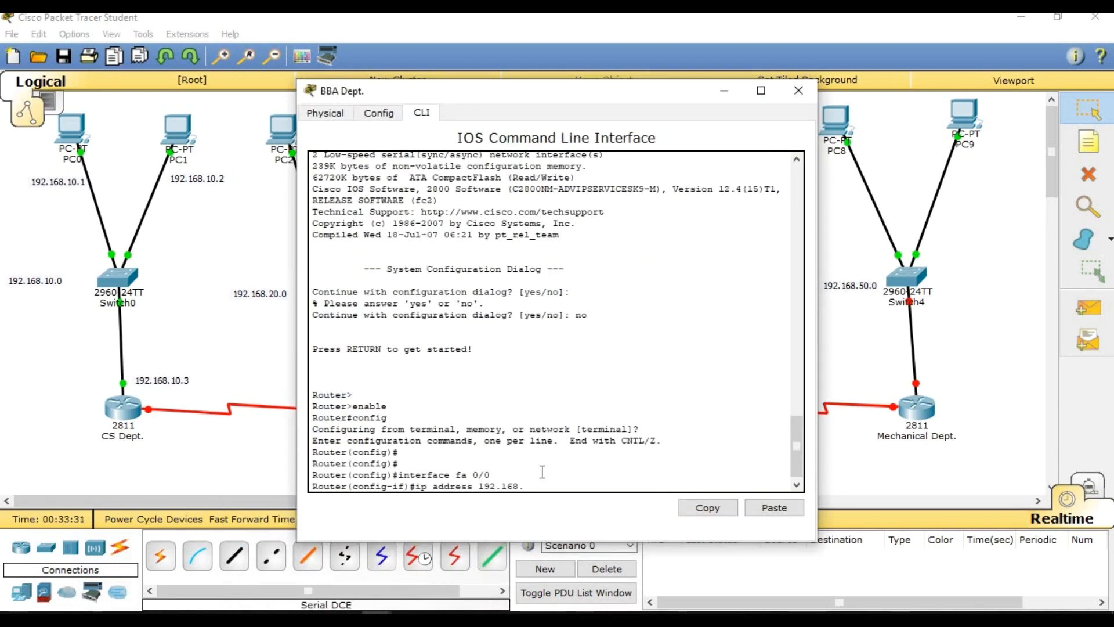
text(20.3 255.255.255.0)
key(Return)
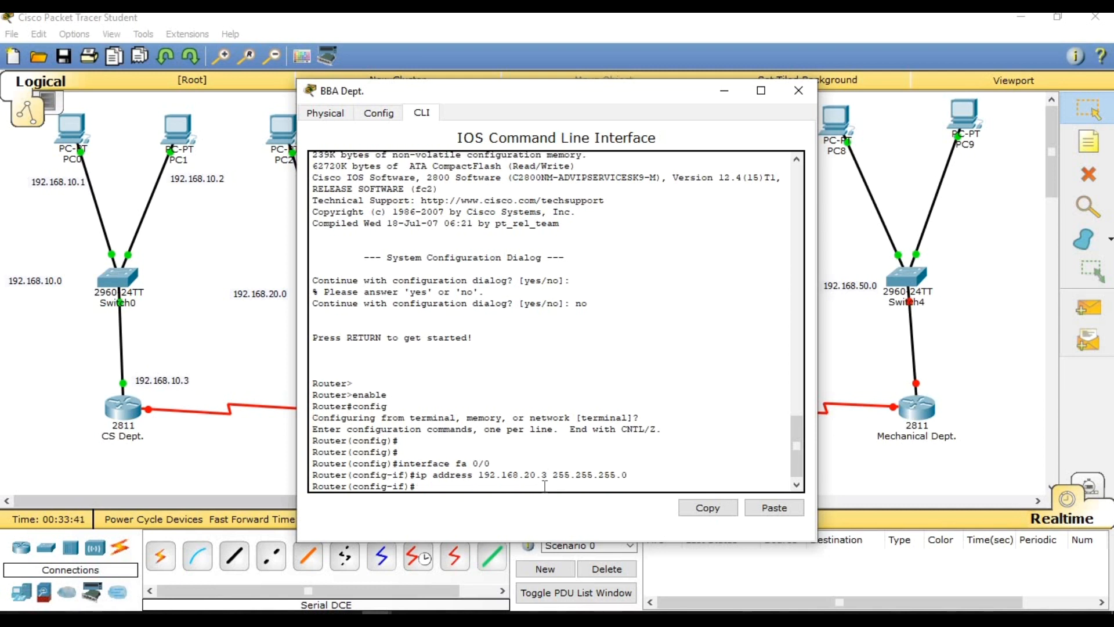
- Try do show on the BBA Dept. router and save its configuration with do write
text(do show)
key(Return)
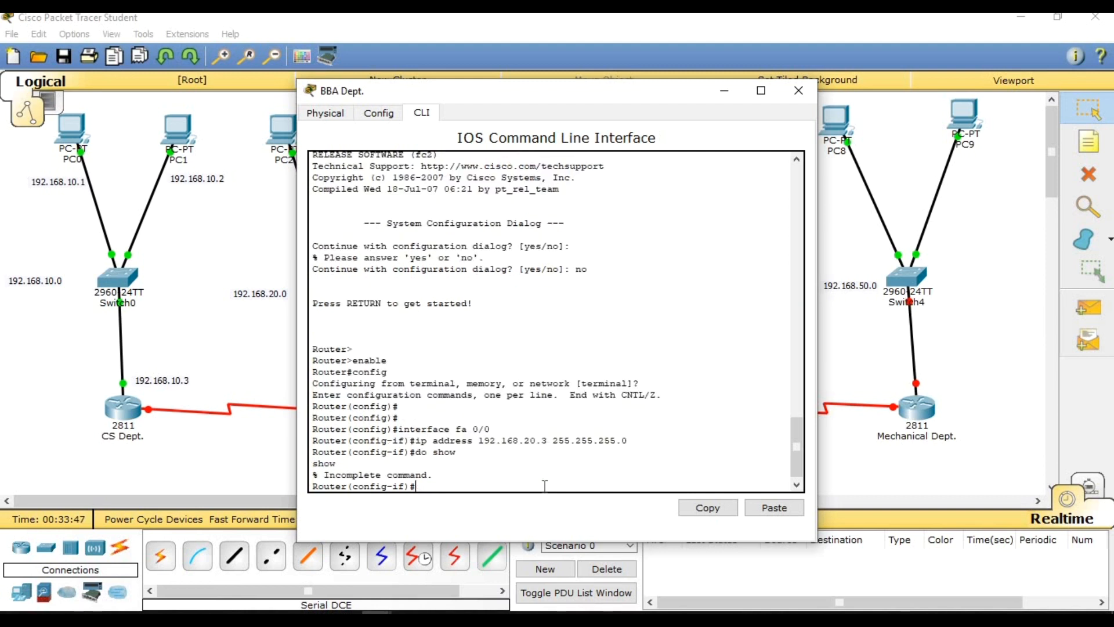
key(Return)
text(e)
text(o)
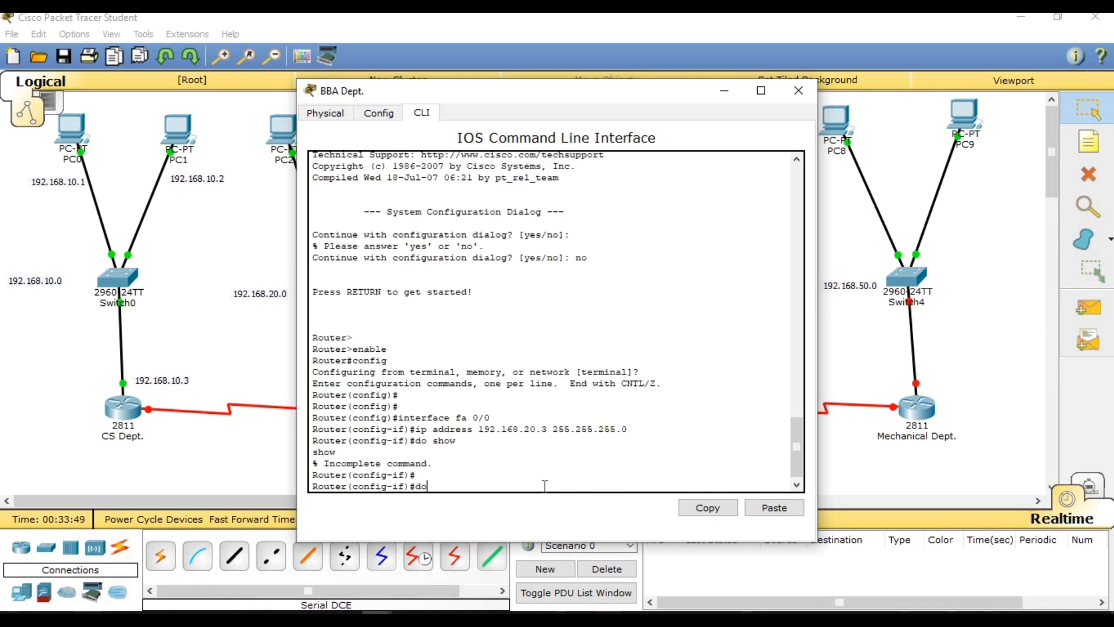
text( write)
key(Return)
- Exit interface configuration on the BBA Dept. router and close its window
text(ecxit)
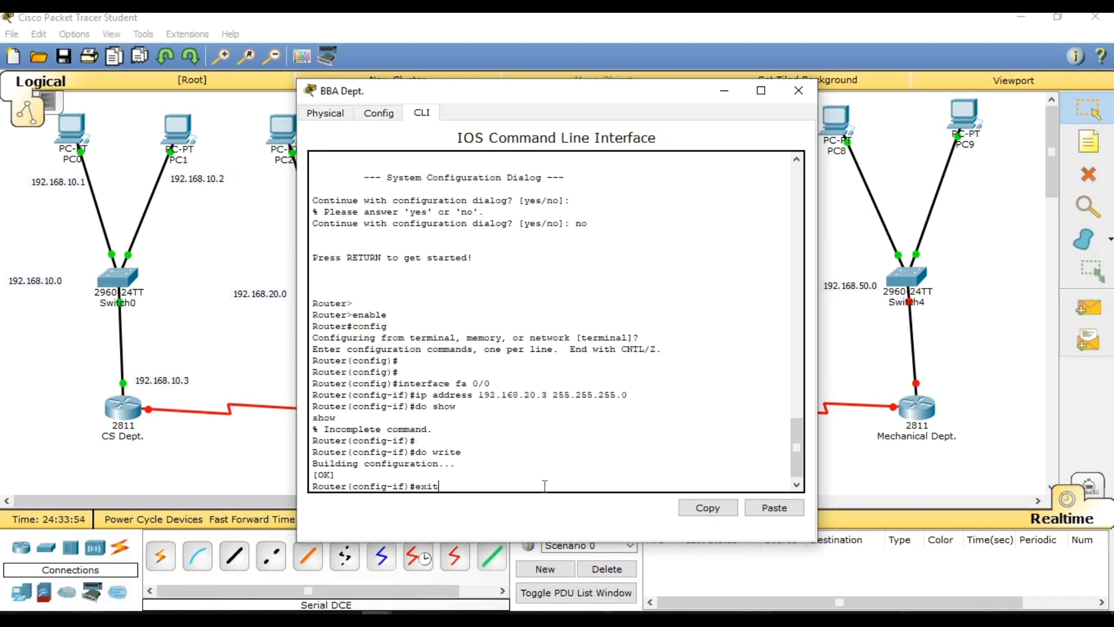
key(Return)
key(Return)
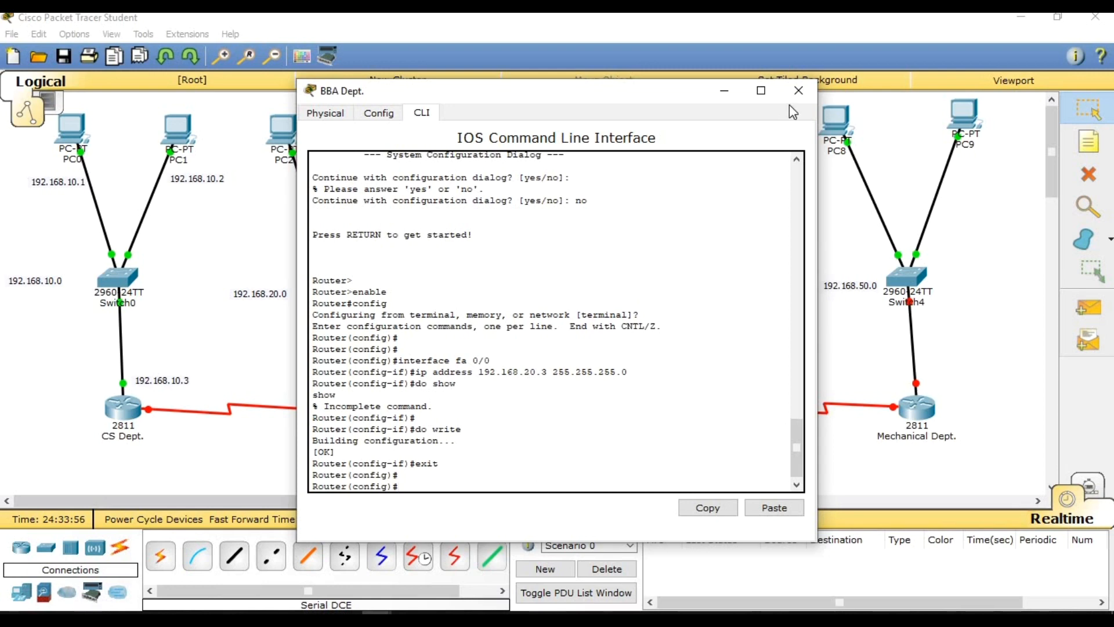
click(799, 91)
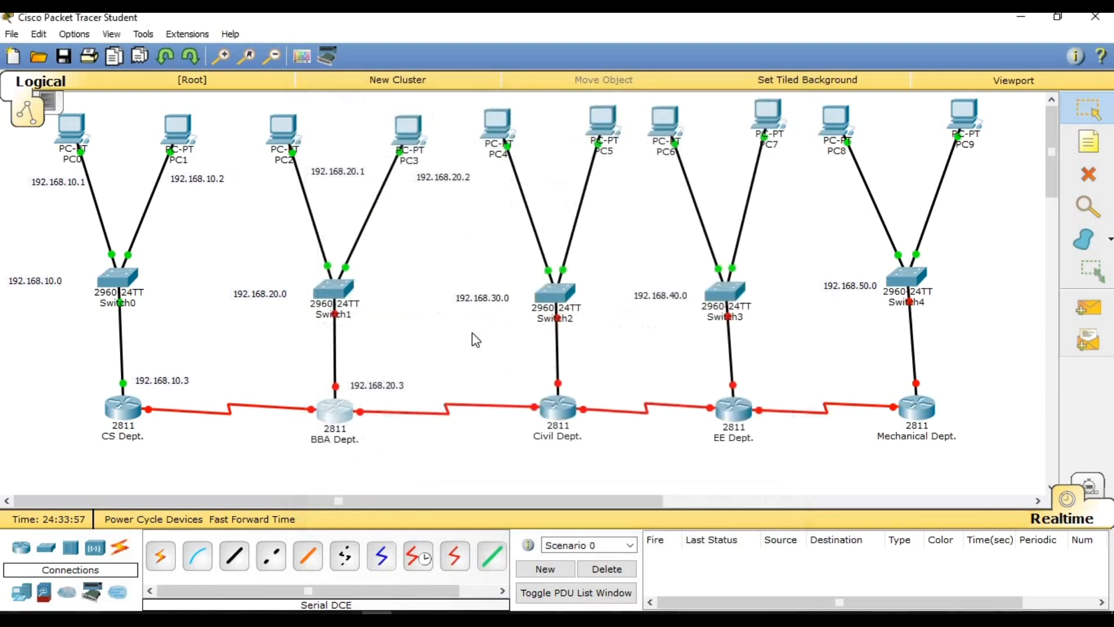
- Reopen the BBA Dept. router's command line and enable interface fa 0/0 with no shut
click(342, 410)
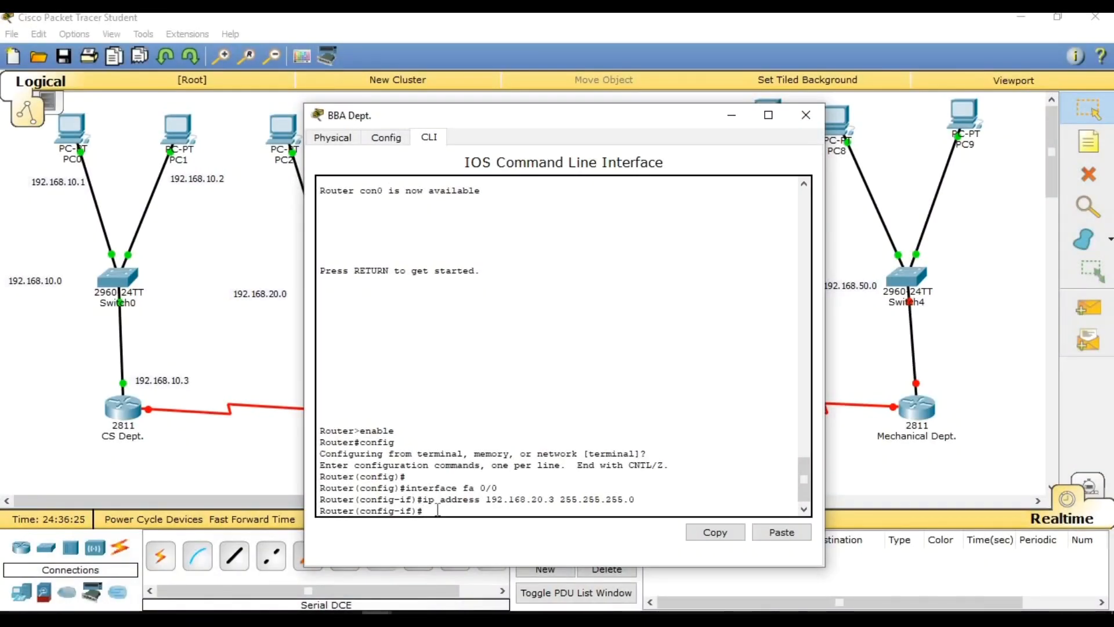
text(no shut)
key(Return)
key(Return)
- Save the BBA Dept. router's enabled fa 0/0 configuration with do write
text(do write)
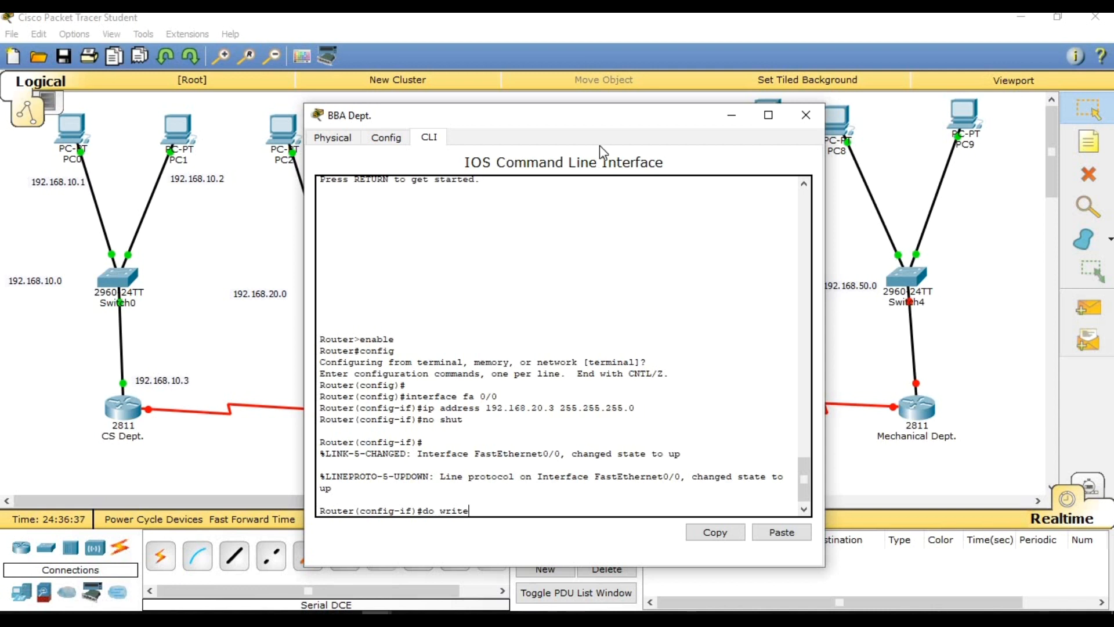
drag(598, 123, 632, 105)
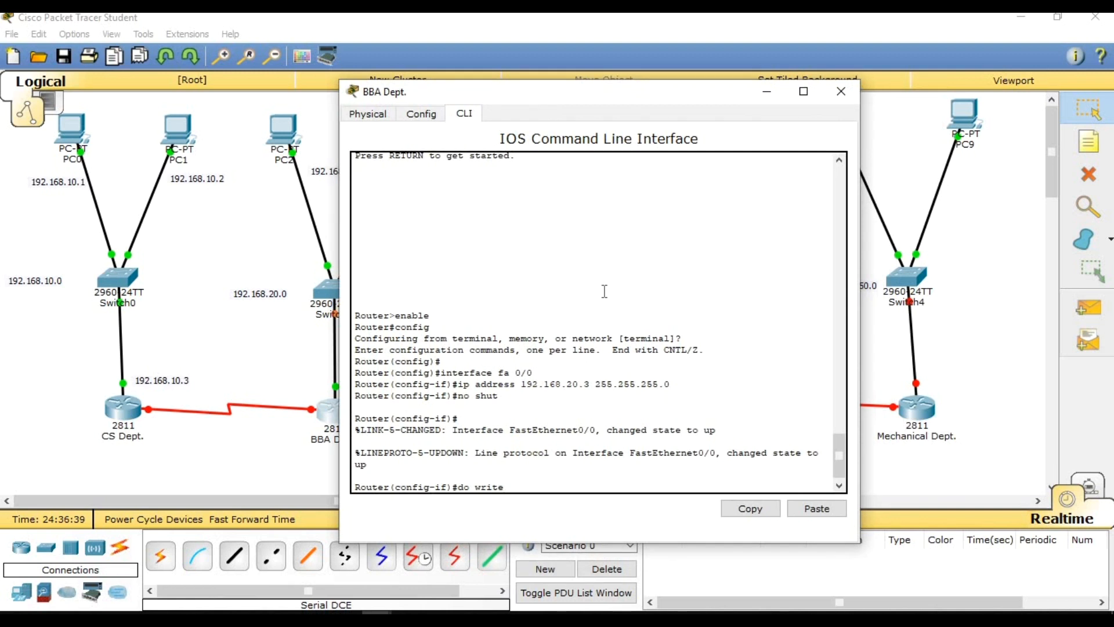
key(Return)
key(Return)
- Return the BBA Dept. router to global configuration mode with exit and close its window
text(ecxi)
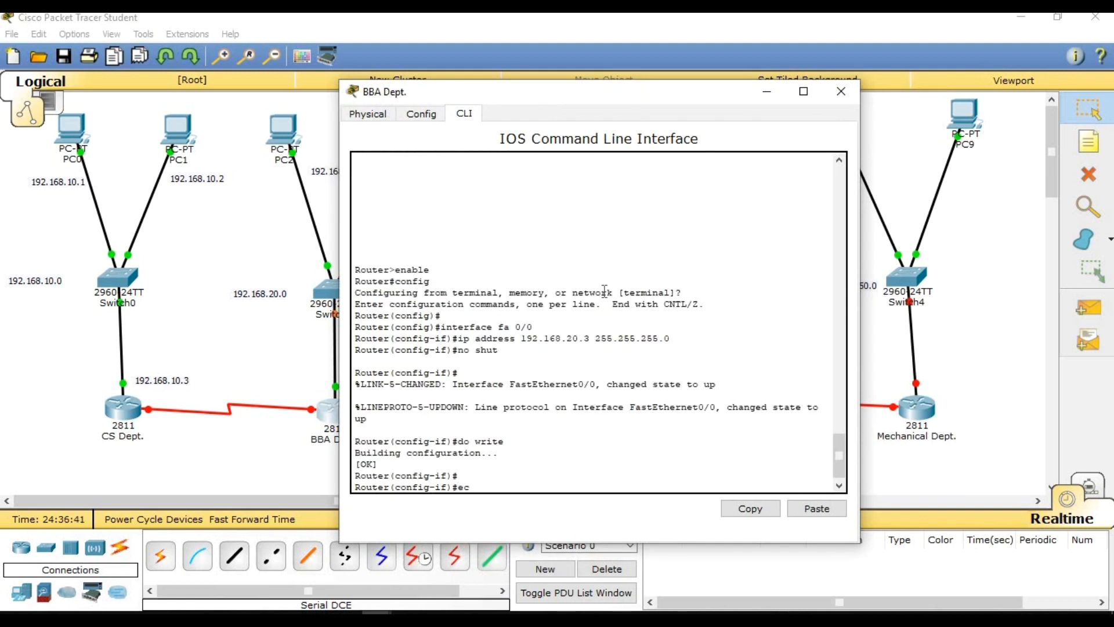
key(BackSpace)
key(BackSpace)
text(xit)
key(Return)
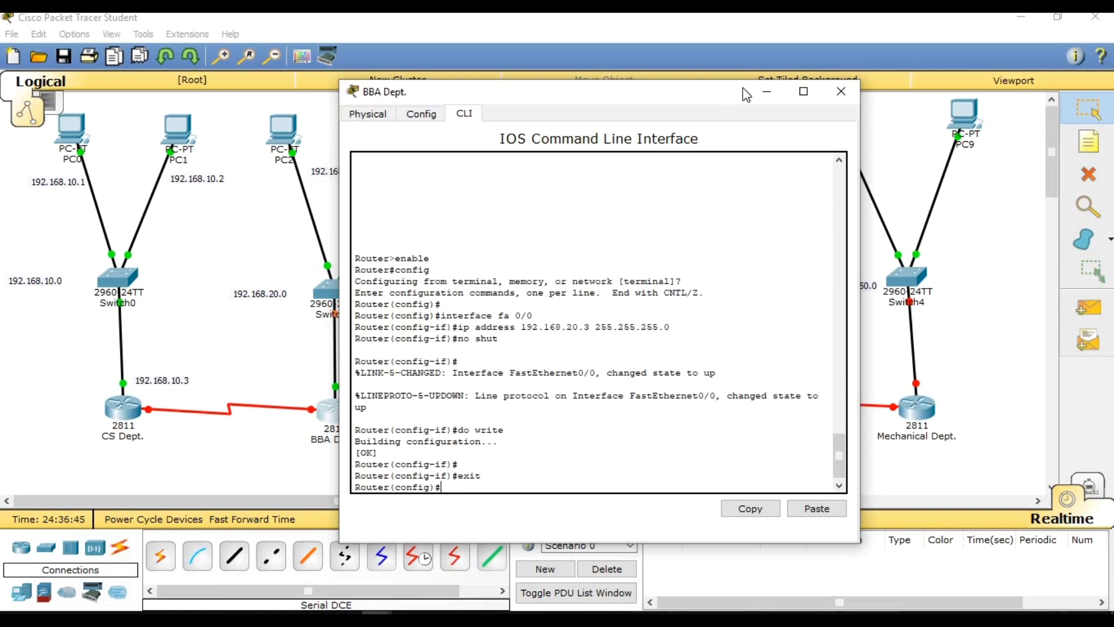
click(841, 91)
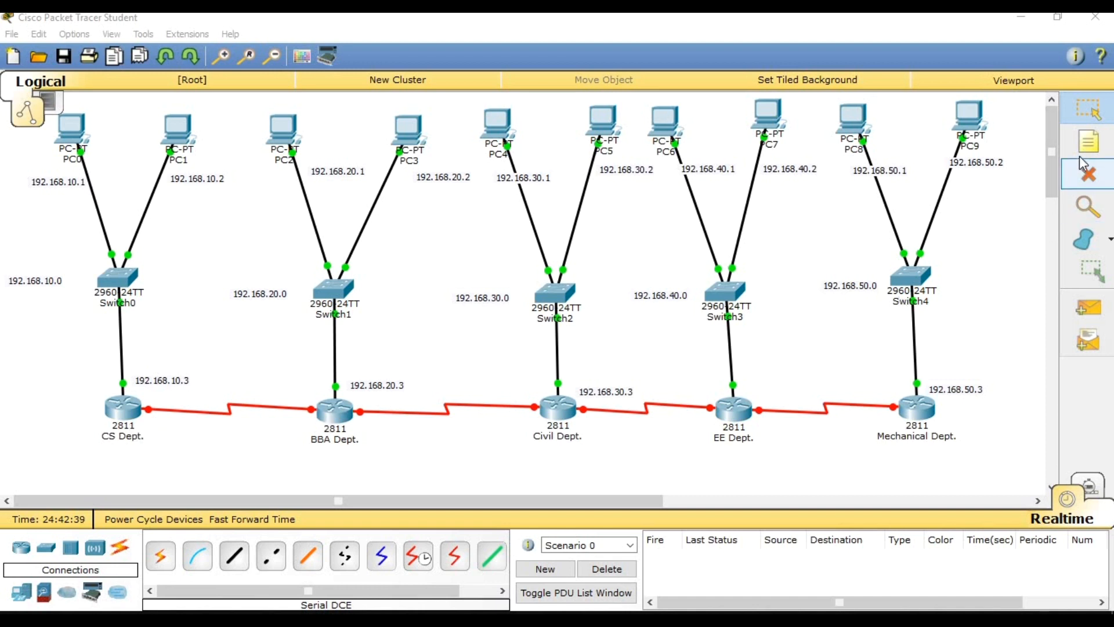
- Label the serial link between the CS and BBA Dept. routers with notes 192.168.60.1 at the CS end and 192.168.60.2 at the BBA end
click(1088, 141)
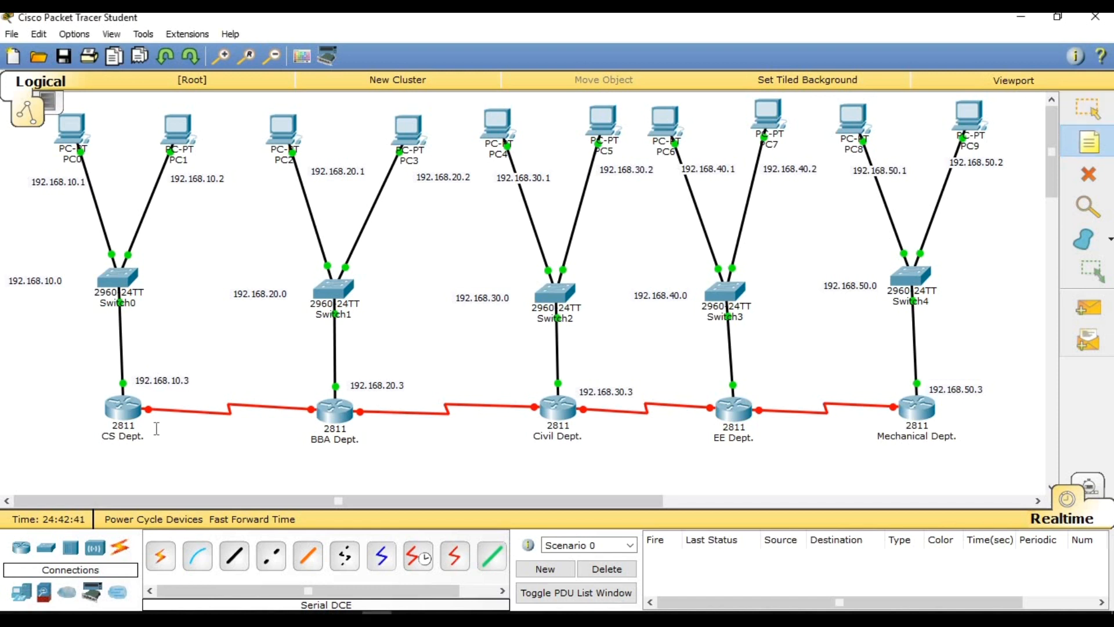
click(157, 424)
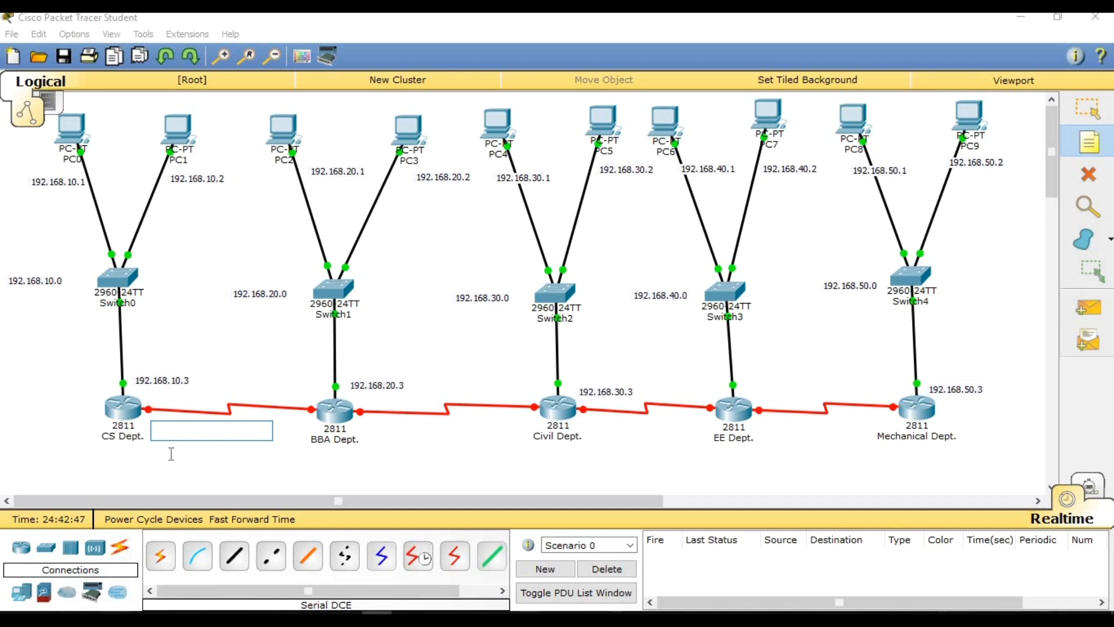
text(192.168)
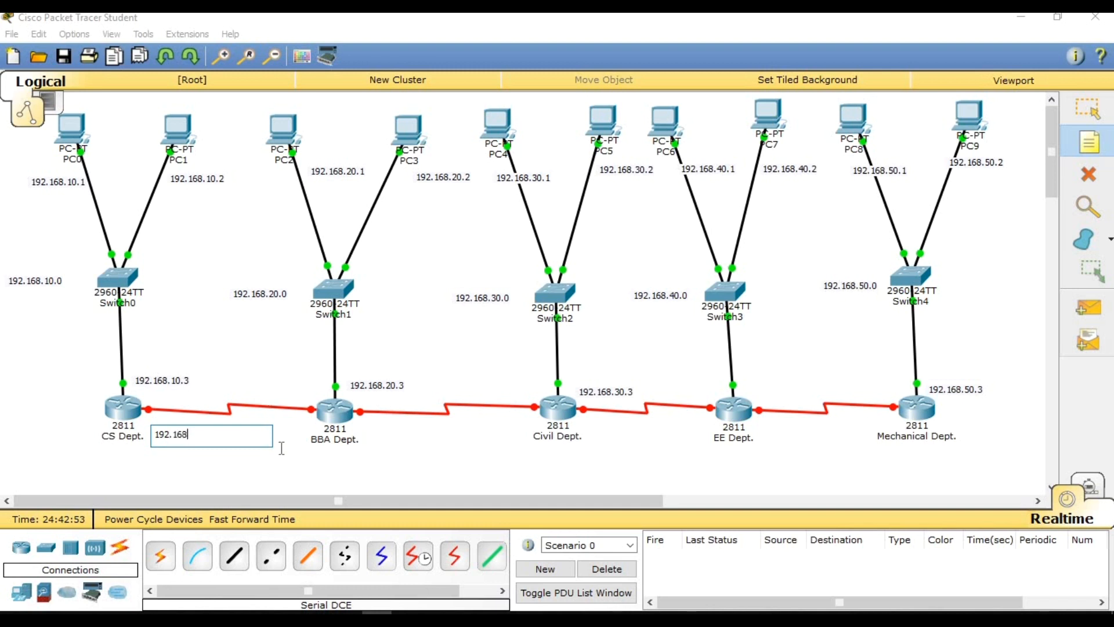
text(.60.1)
click(280, 416)
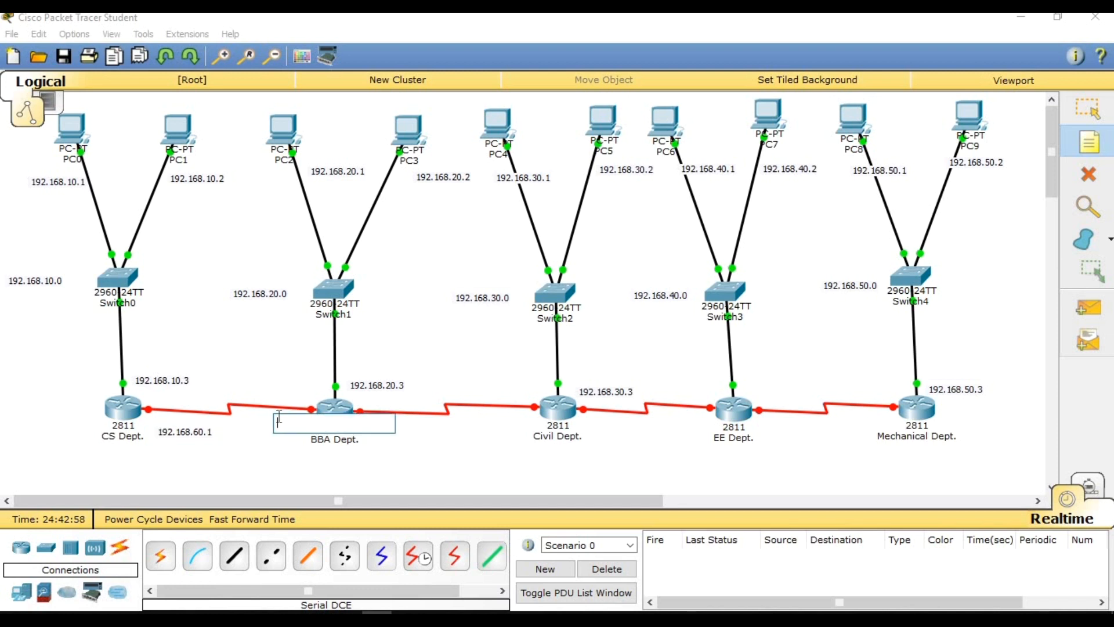
text(192.168.60.2)
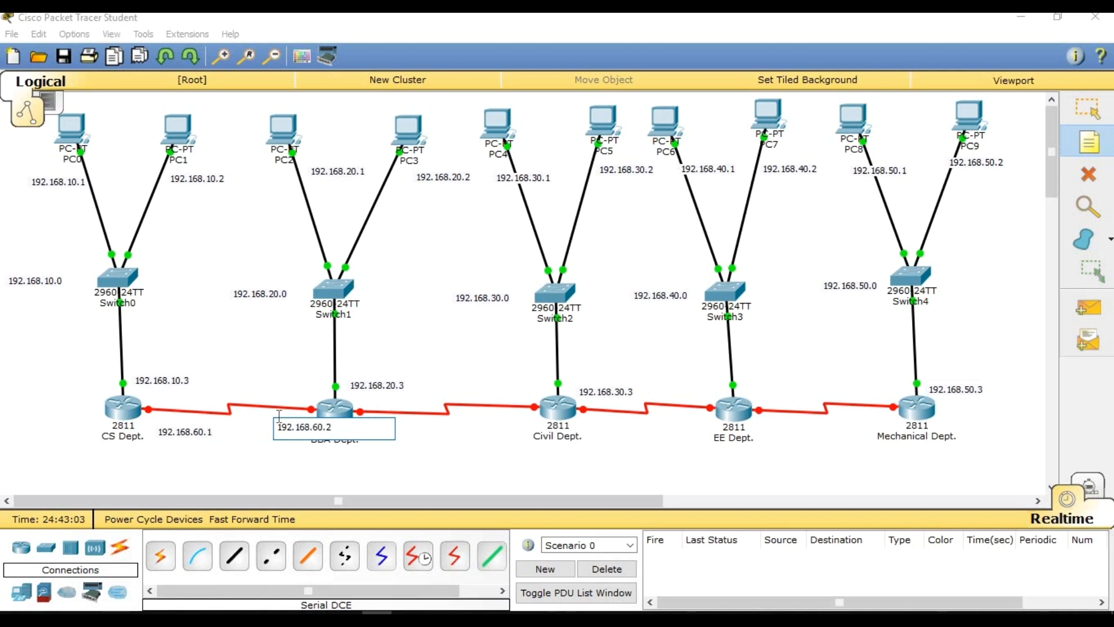
click(386, 455)
- Label the serial link between the BBA and Civil Dept. routers with notes 192.168.70.1 at the BBA end and 192.168.70.2 at the Civil end
click(363, 432)
text(192.1)
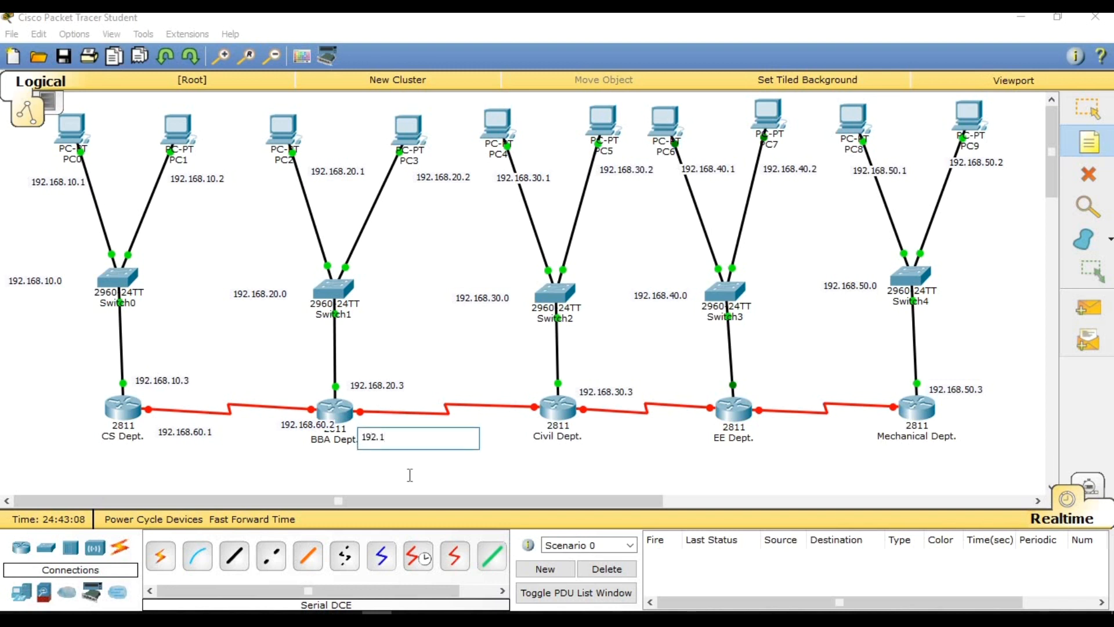
text(68.70.1)
click(478, 413)
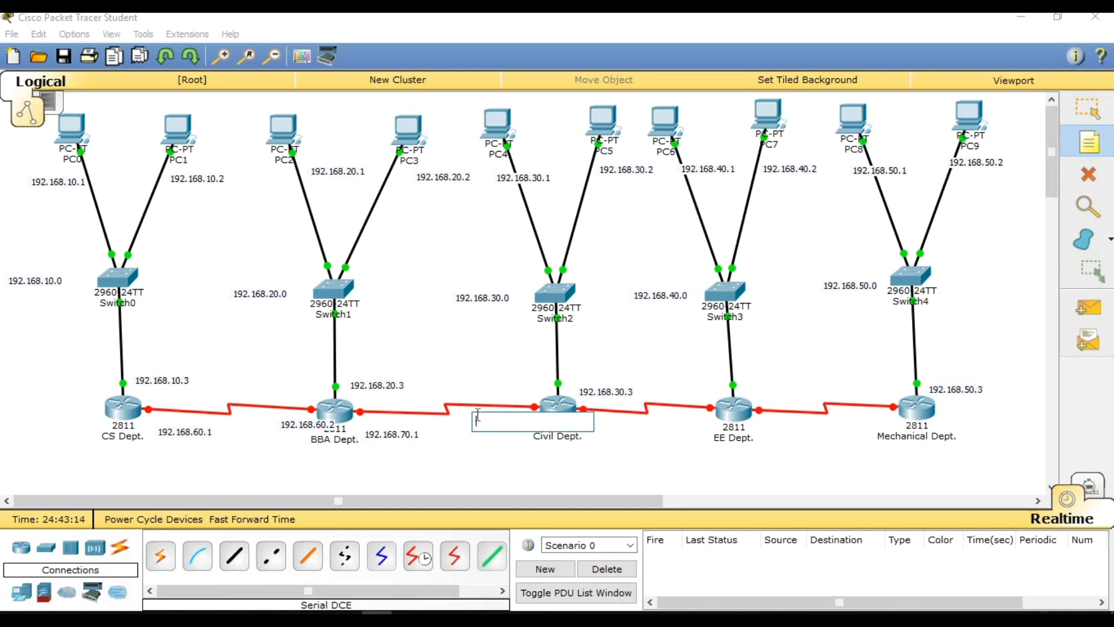
text(192.168.70.2)
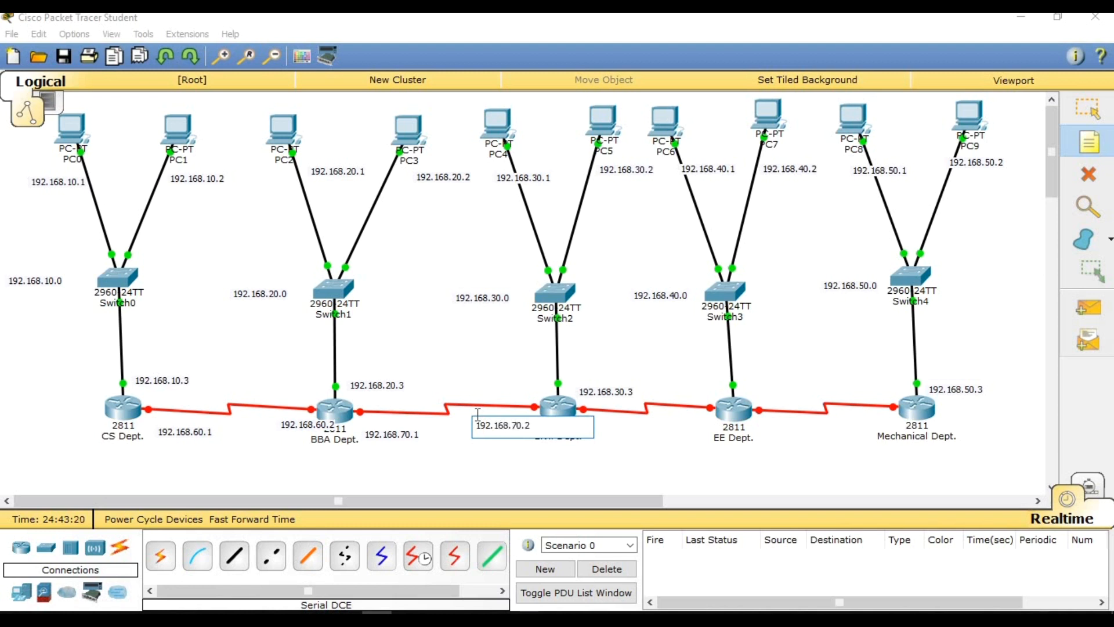
click(595, 416)
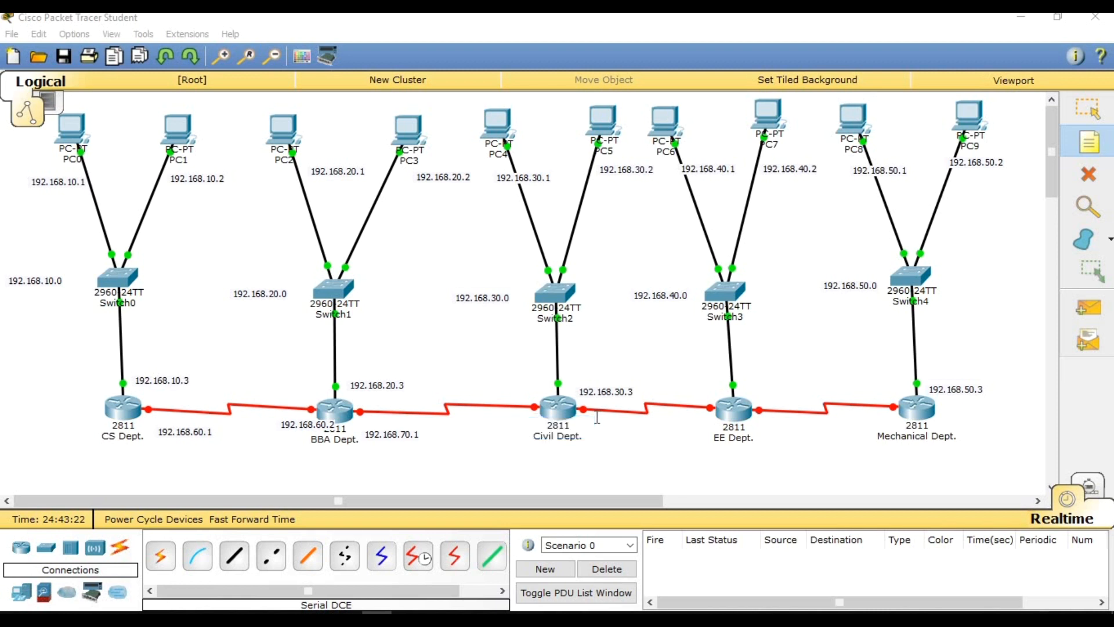
- Label the serial link between the Civil and EE Dept. routers with notes 192.168.80.1 at the Civil end and 192.168.80.2 at the EE end
click(581, 418)
text(19)
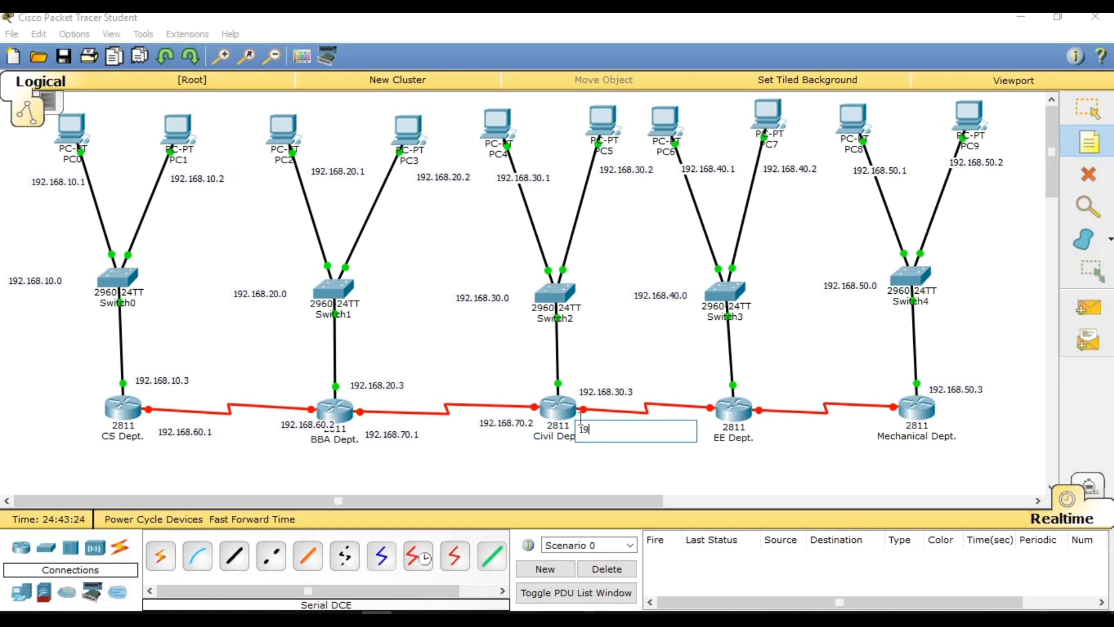
text(2.168.80)
click(668, 416)
text(192.168)
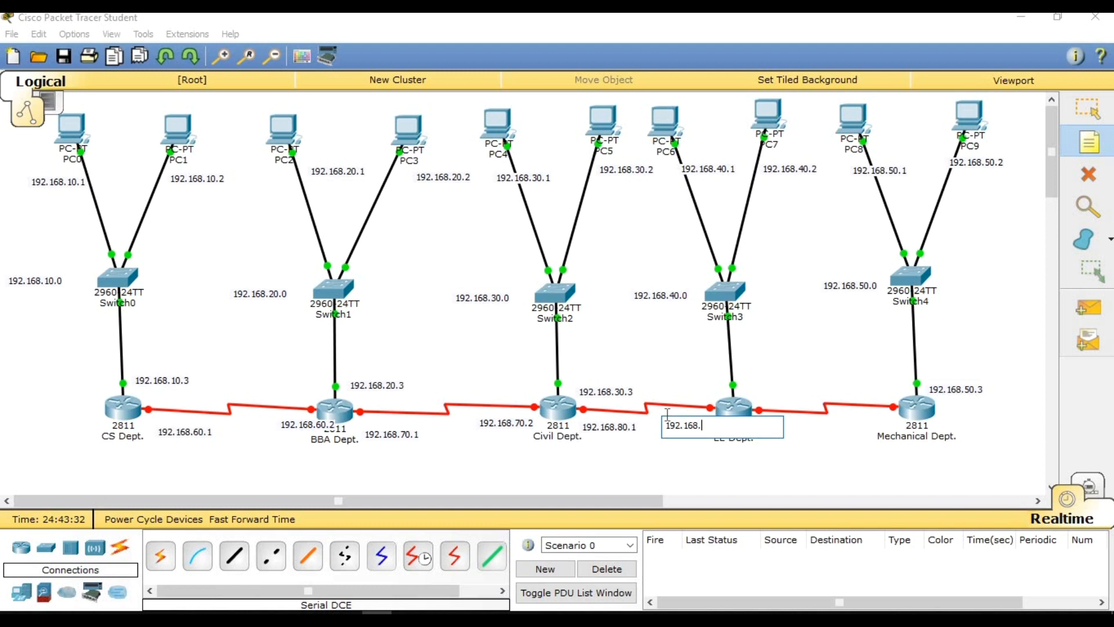
text(.80.2)
click(753, 420)
- Label the EE–Mechanical serial link with notes 192.168.90.1 at the EE end and 192.168.90.2 at the Mechanical end, and leave the note tool
click(752, 421)
text(192.168.90.1)
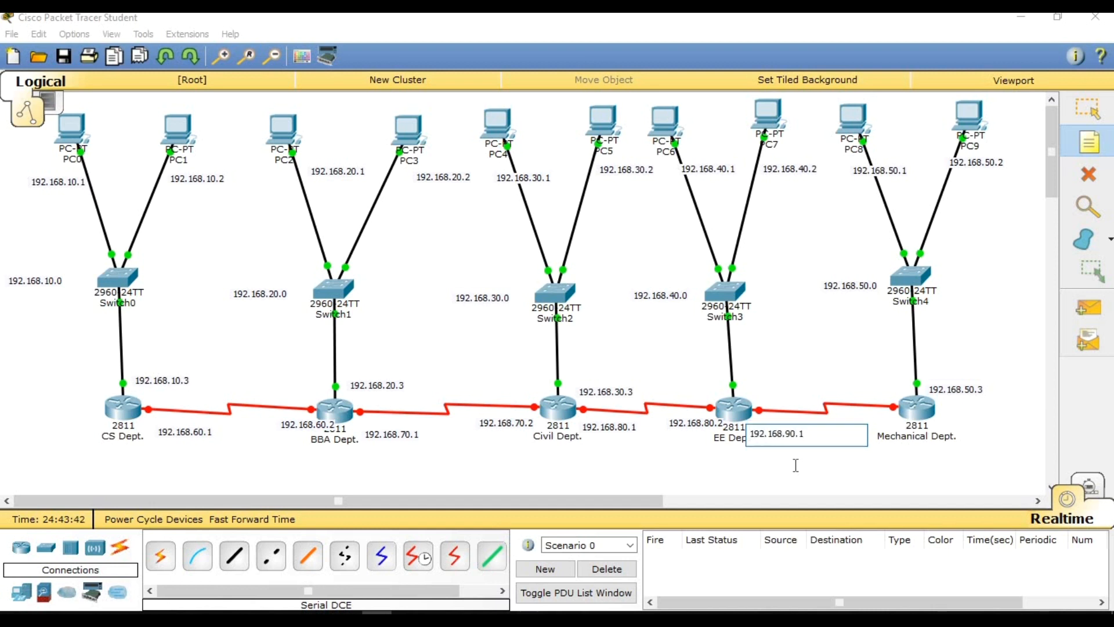
click(843, 413)
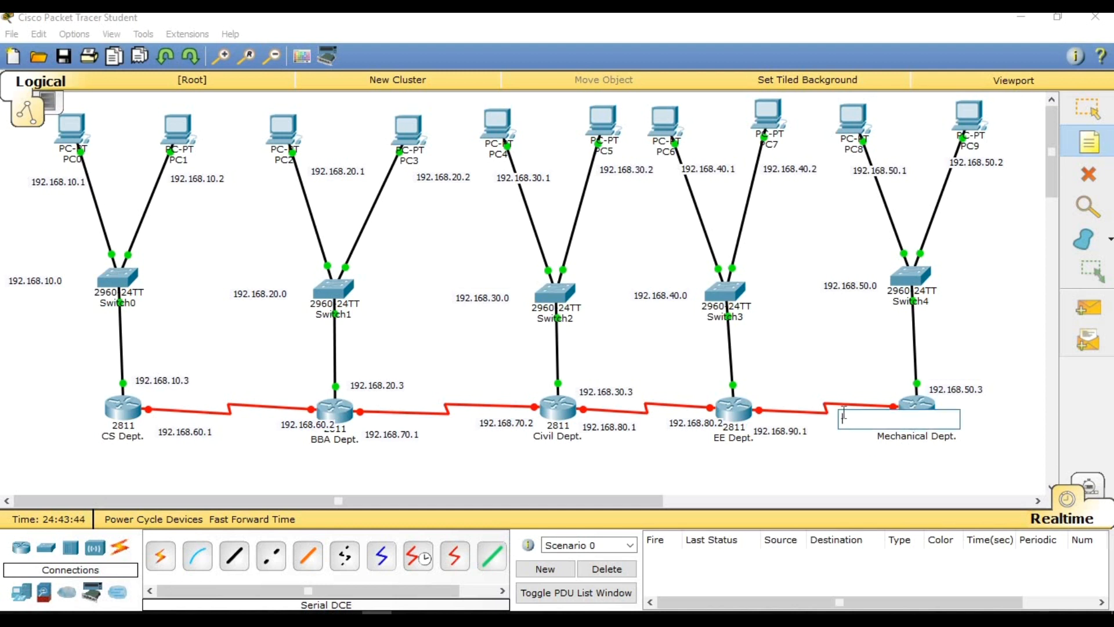
text(1)
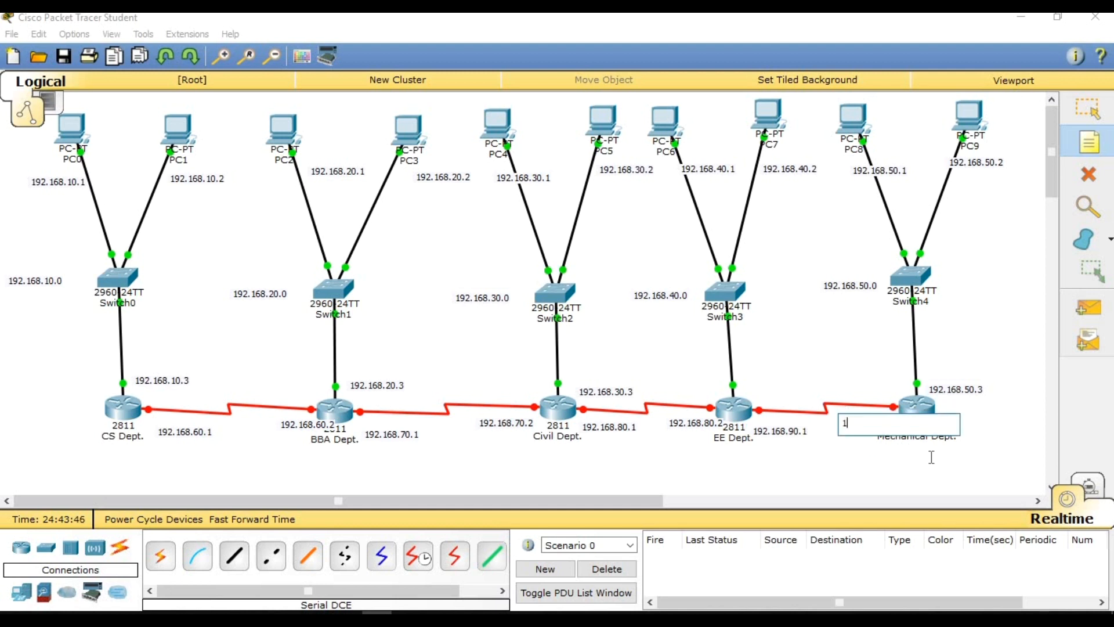
text(92.168.90.2)
click(1088, 108)
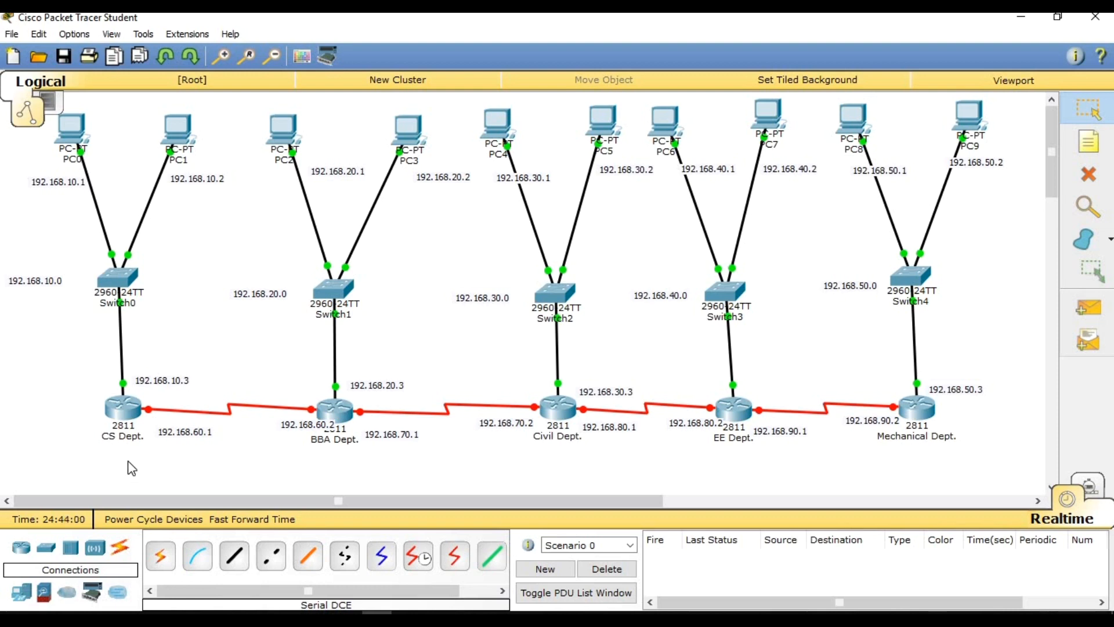
- Open the CS Dept. router's command line and enter global configuration mode from the terminal using enable and config
click(124, 412)
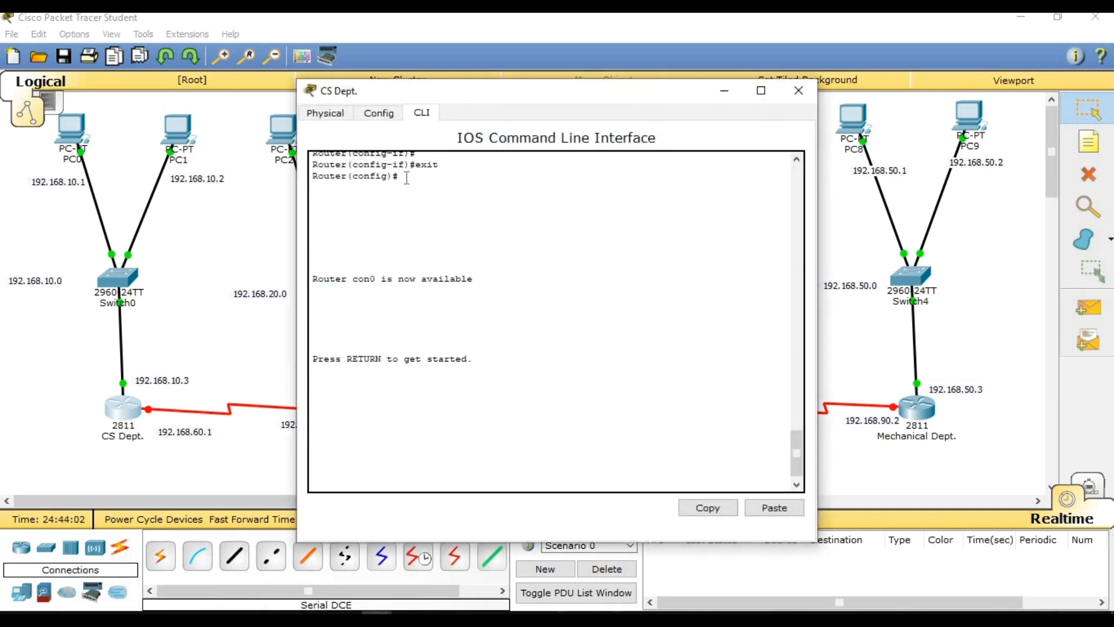
key(Return)
text(enAB)
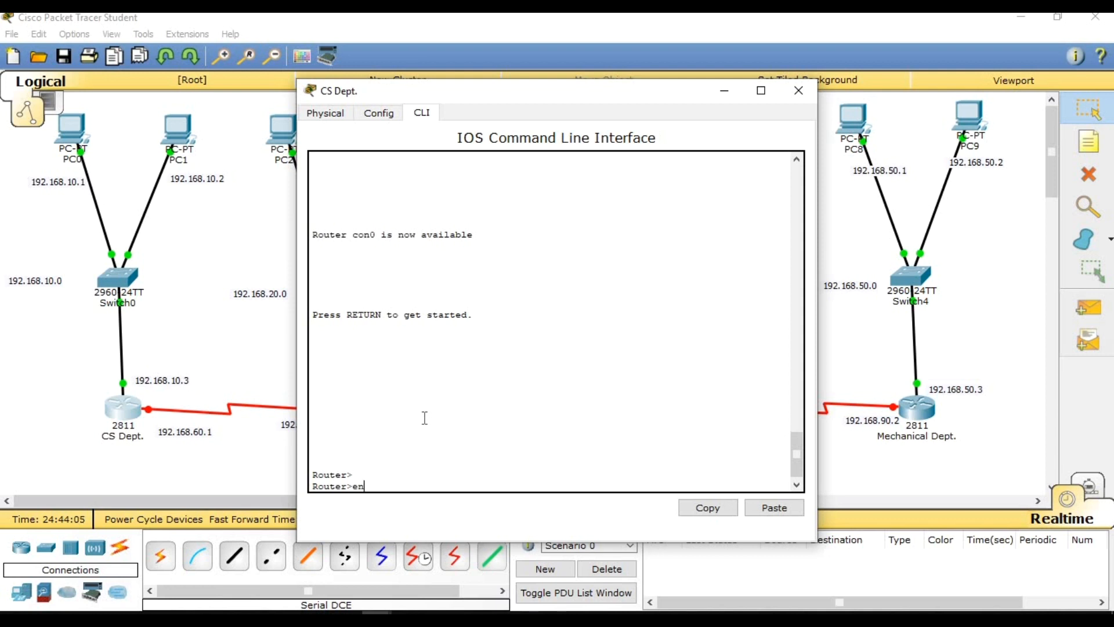
text(able)
key(Return)
text(config)
key(Return)
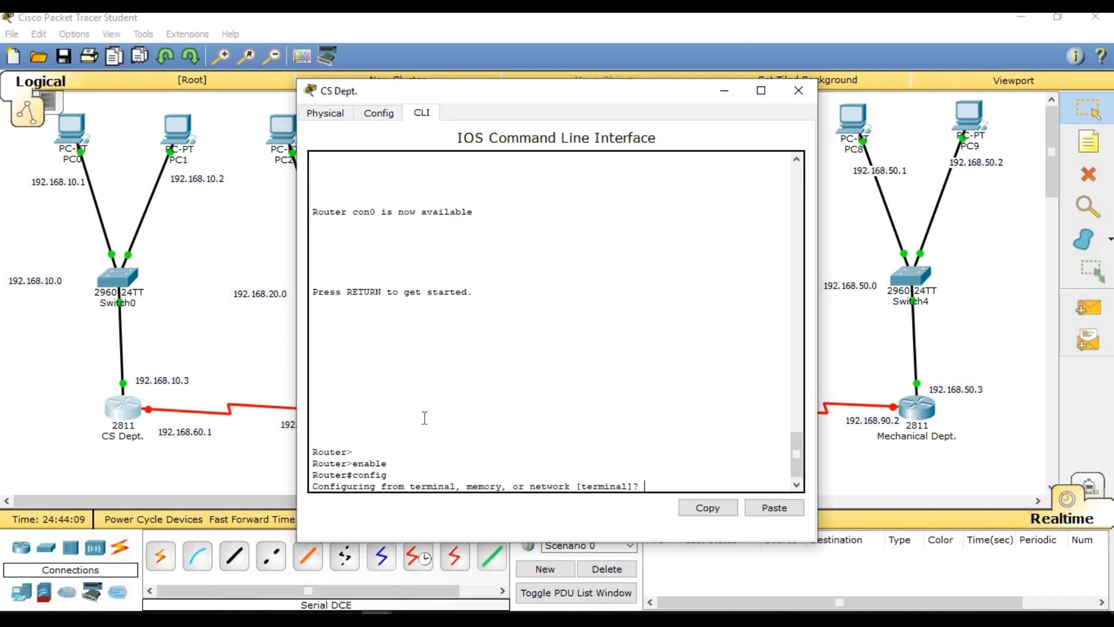
key(Return)
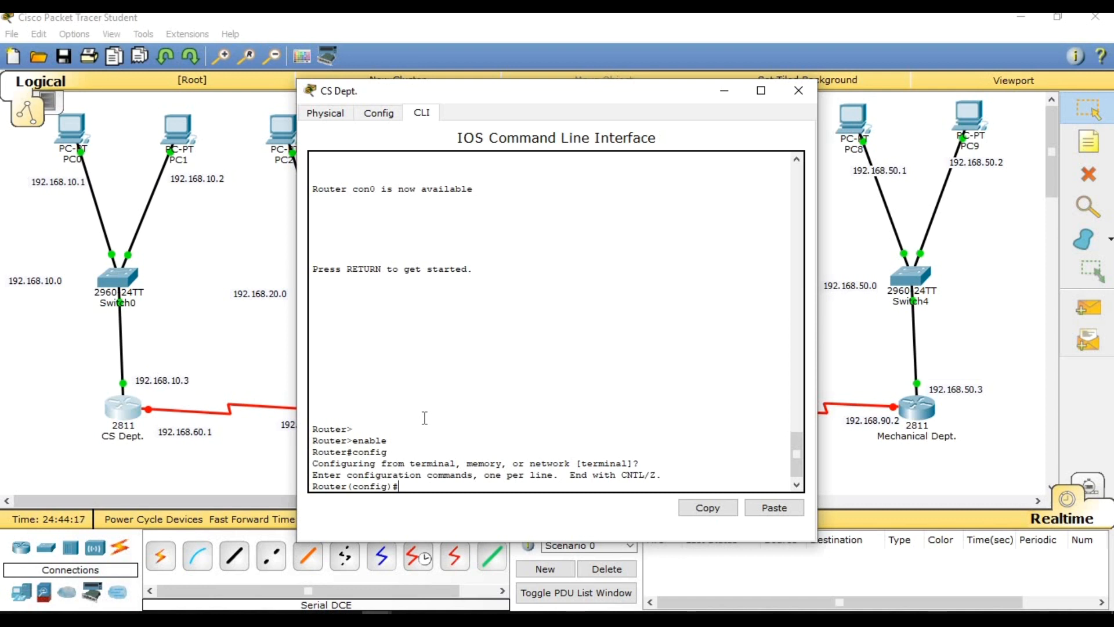
- Assign 192.168.60.1 with mask 255.255.255.0 to the CS Dept. router's serial interface 0/3/0
text(interface se)
click(155, 471)
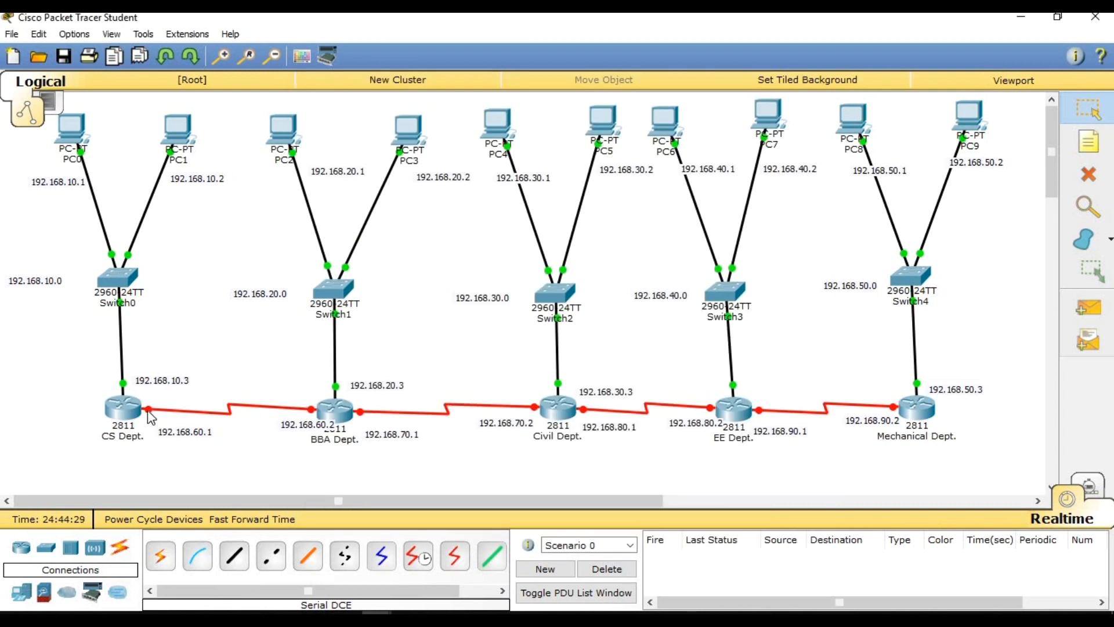
mouse_move(151, 414)
mouse_move(377, 614)
click(503, 532)
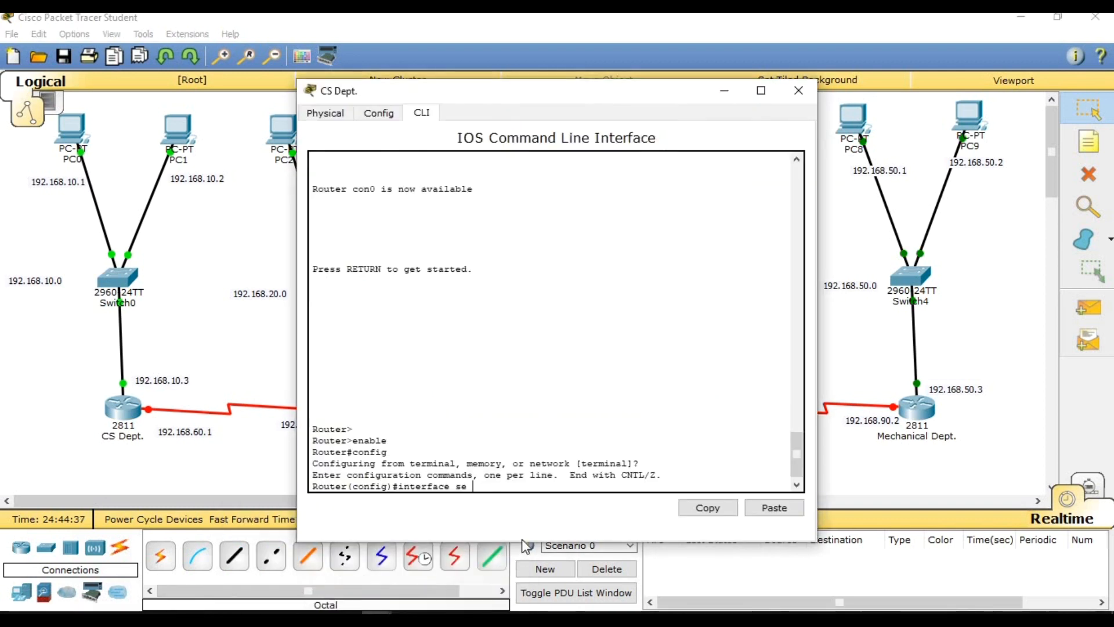
text(0/3/0)
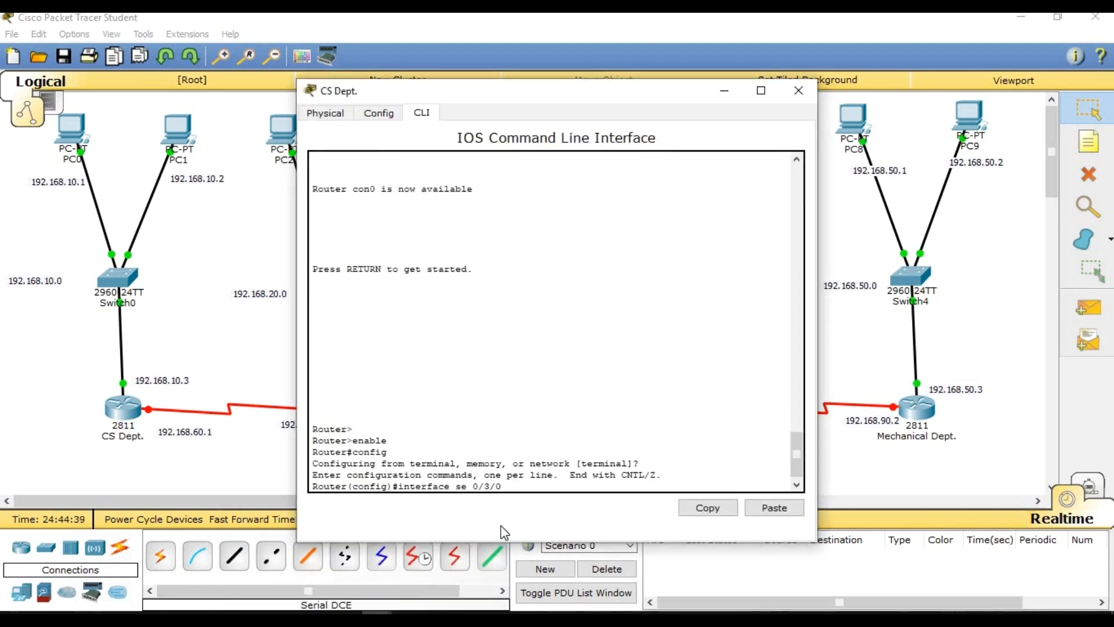
key(Return)
text(ip address 192.168.)
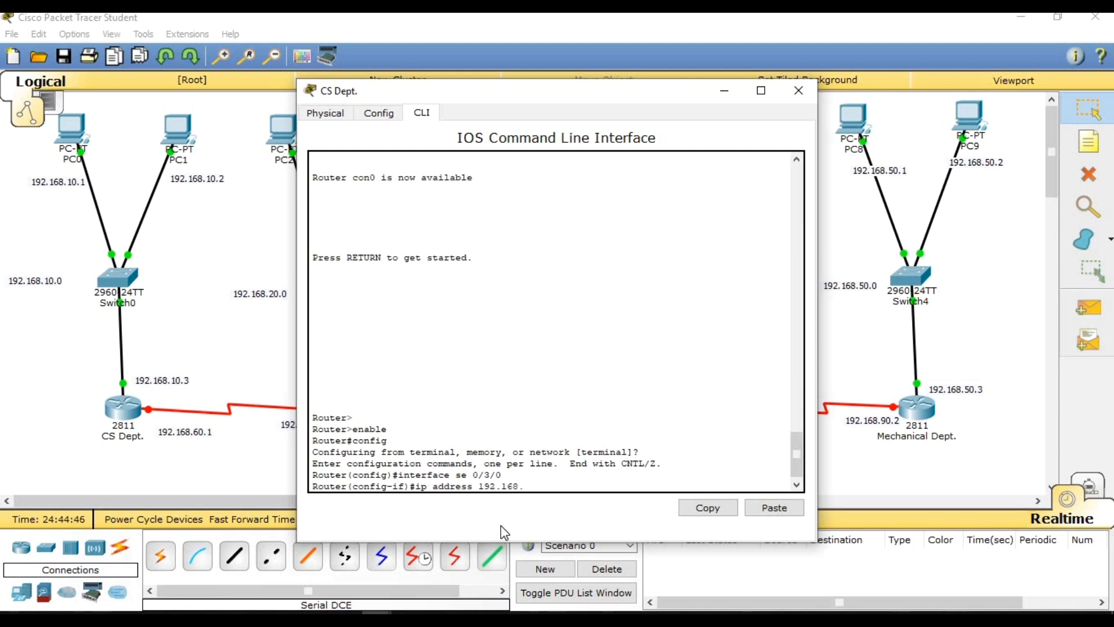
text(60.1 255.255.255.0)
key(Return)
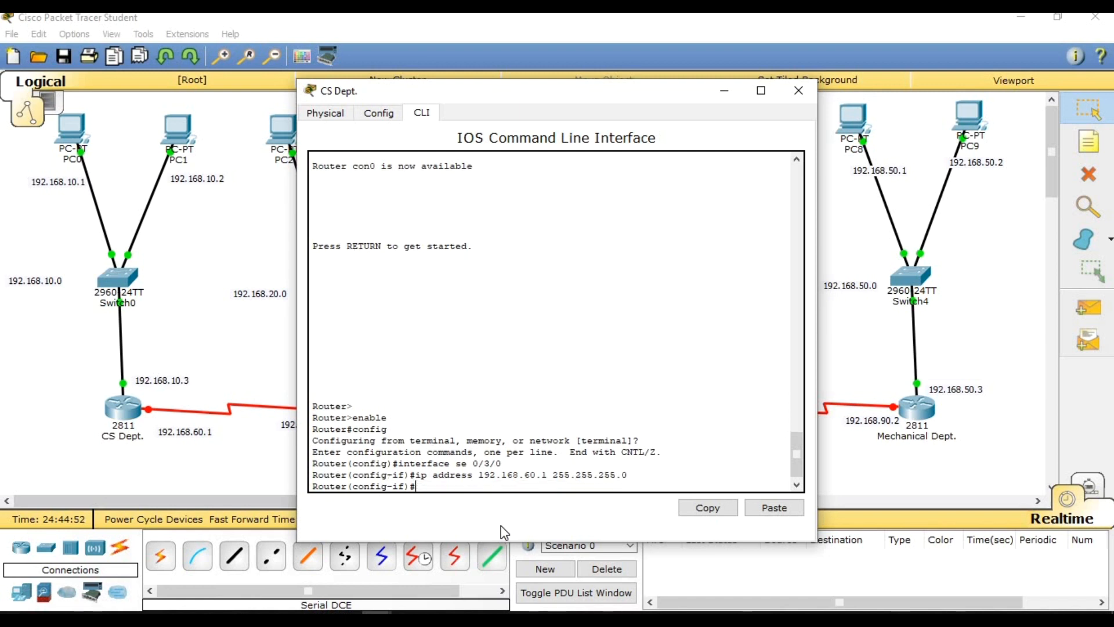
- Enable the CS Dept. router's serial 0/3/0 interface with no shut, save the configuration with do write, and exit and close the router window
text(no shut)
key(Return)
text(do write)
key(Return)
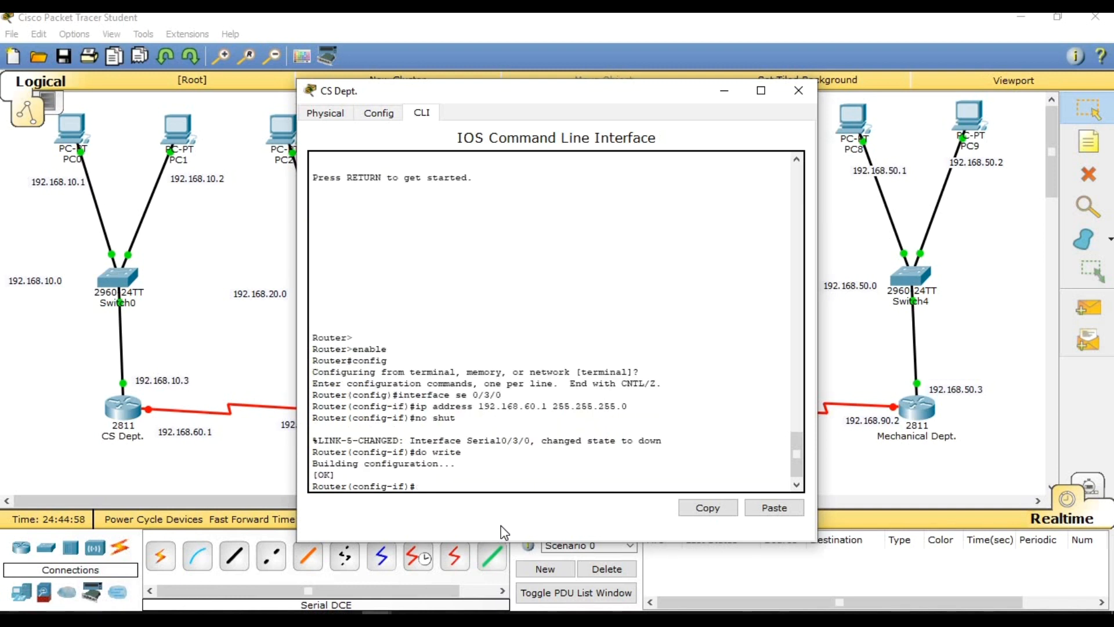
key(Return)
text(exit)
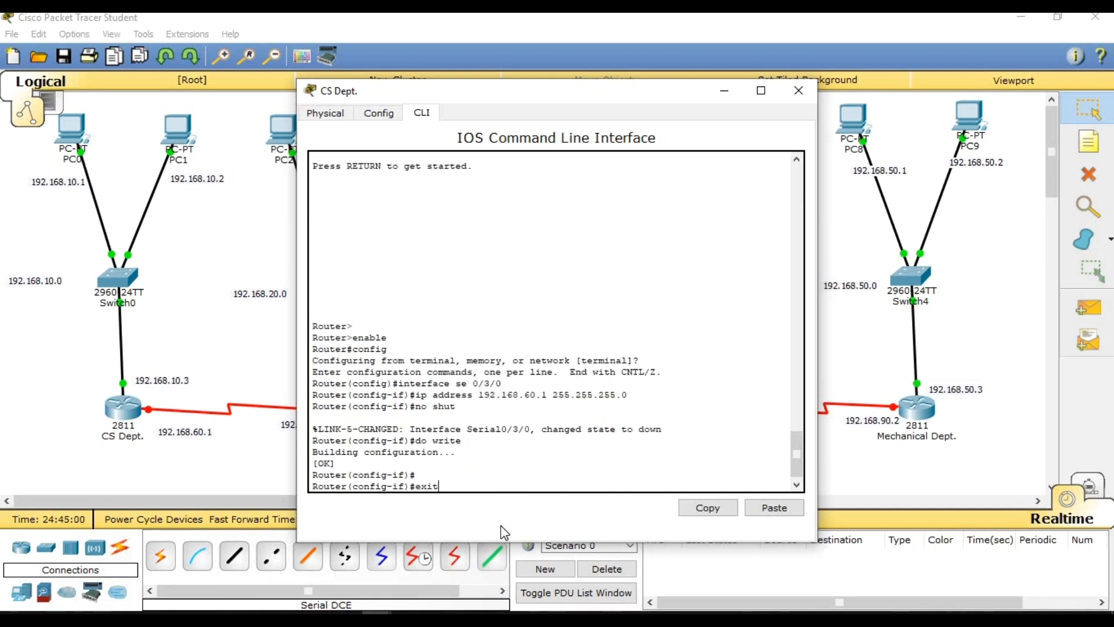
key(Return)
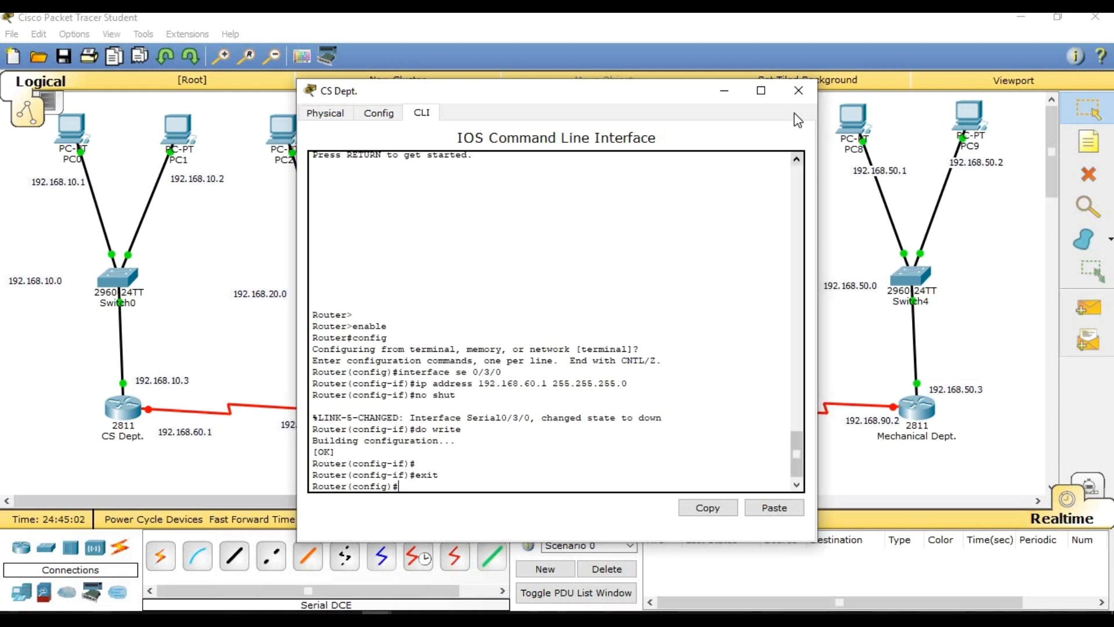
click(799, 93)
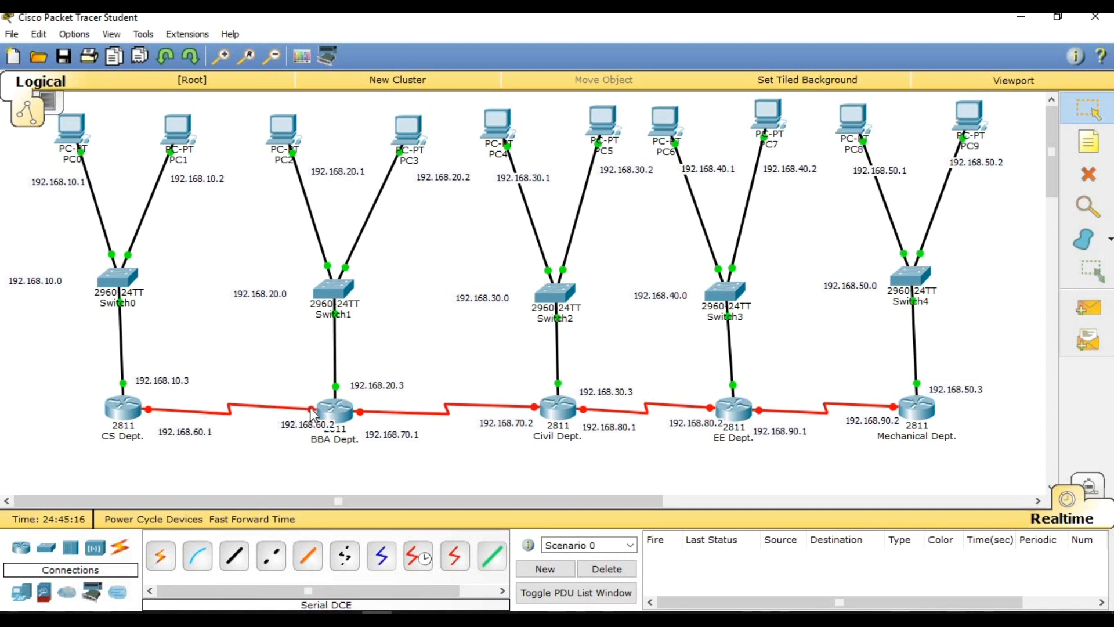
- In the BBA Dept. router's command line, assign 192.168.60.2 with mask 255.255.255.0 to serial interface 0/1/0
mouse_move(314, 414)
click(332, 409)
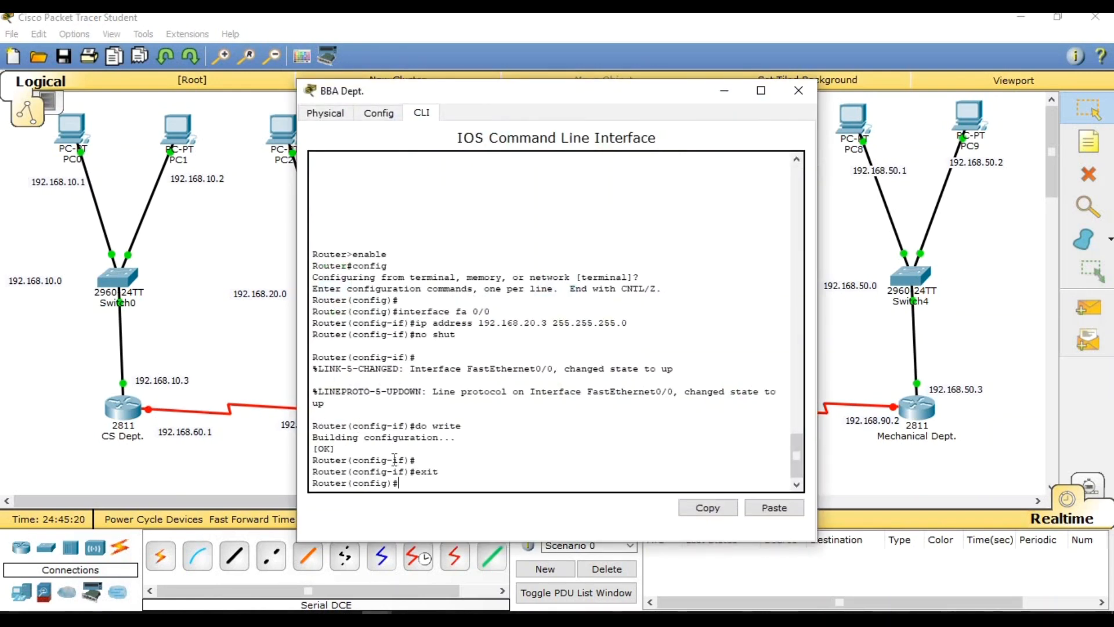
text(interface se 0/1/0)
key(Return)
text(ip address 192.16)
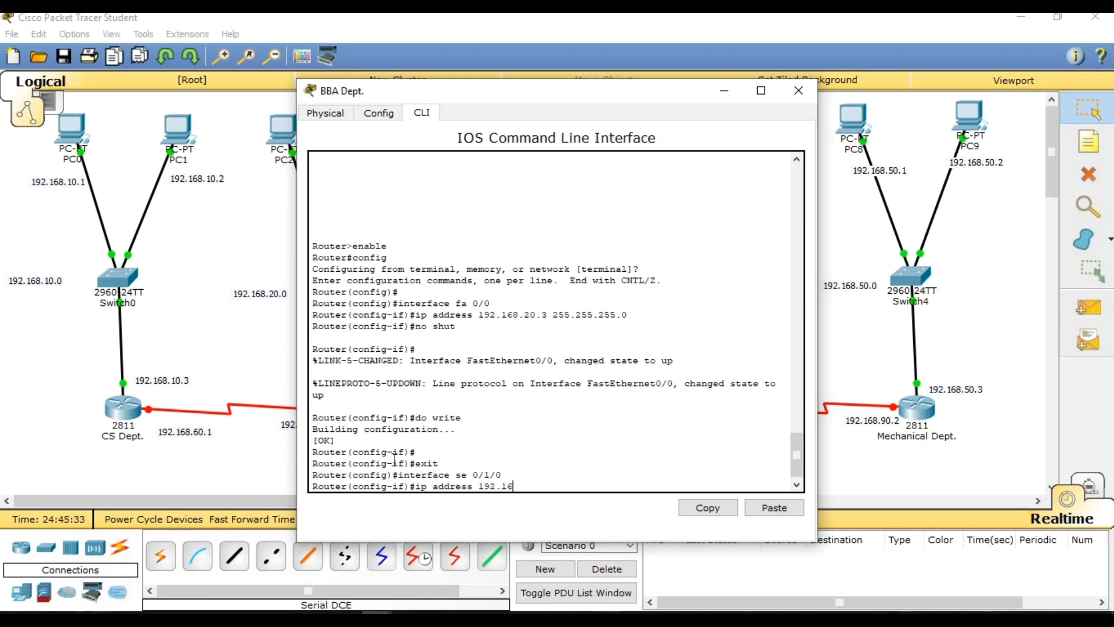
text(8.60.2 255.255.255.0)
key(Return)
- Enable the BBA Dept. router's serial 0/1/0 interface with no shut, save with do write, and exit and close the router window
text(no shut)
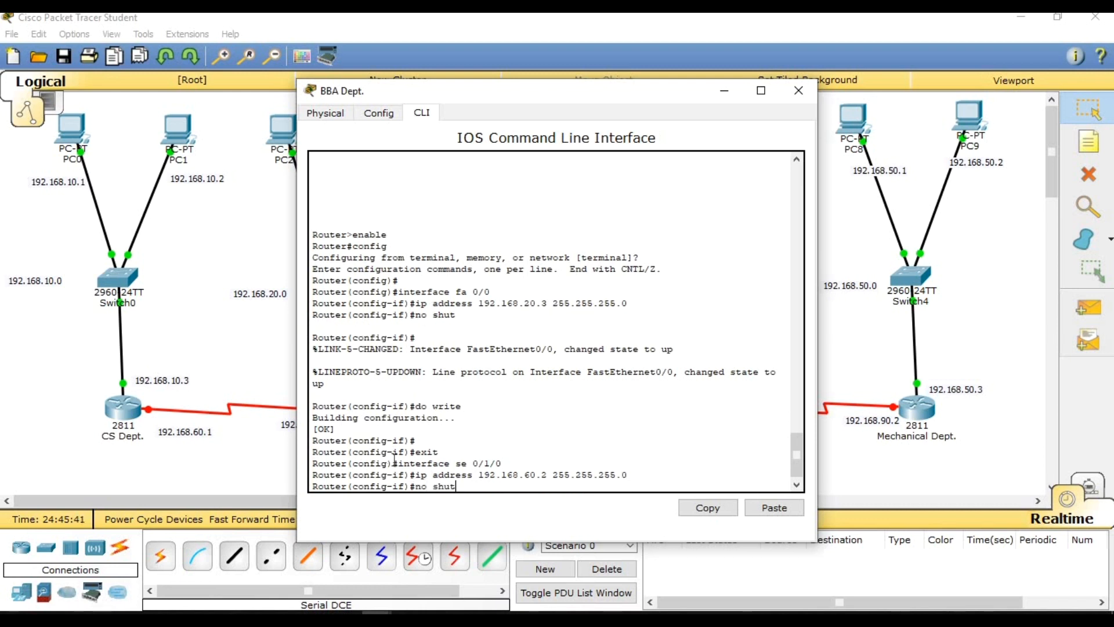
key(Return)
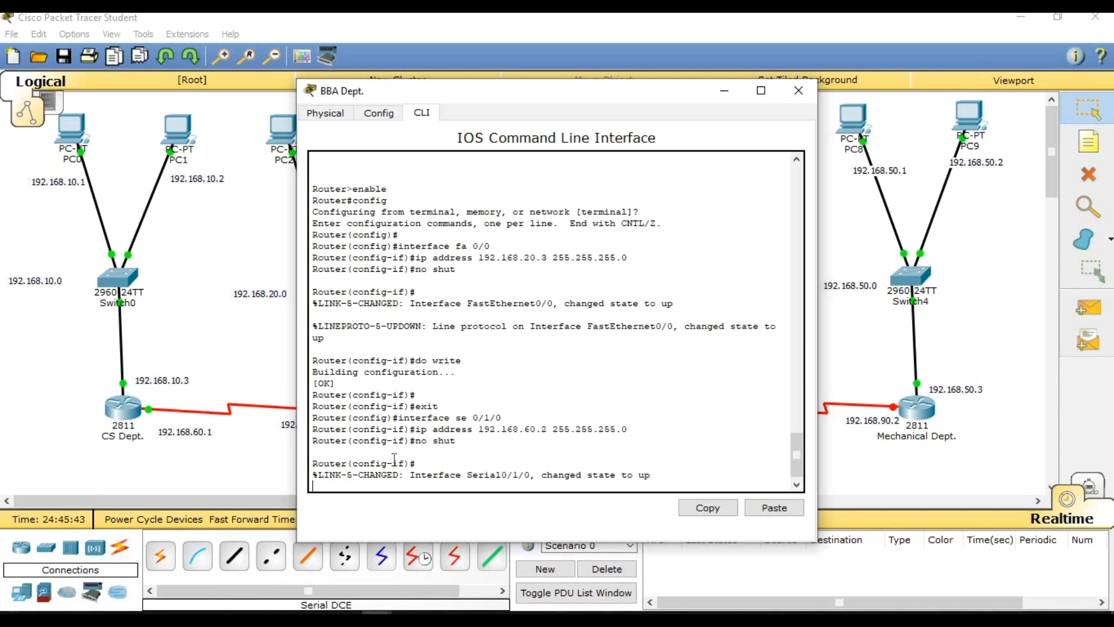
text(d writeo)
key(Return)
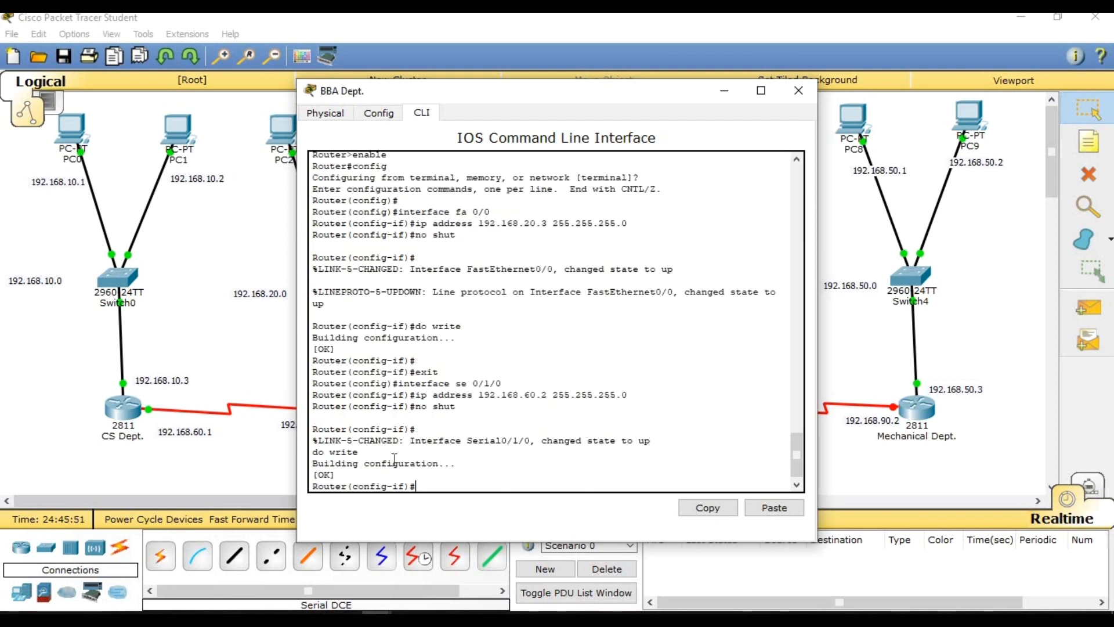
text(exit)
key(Return)
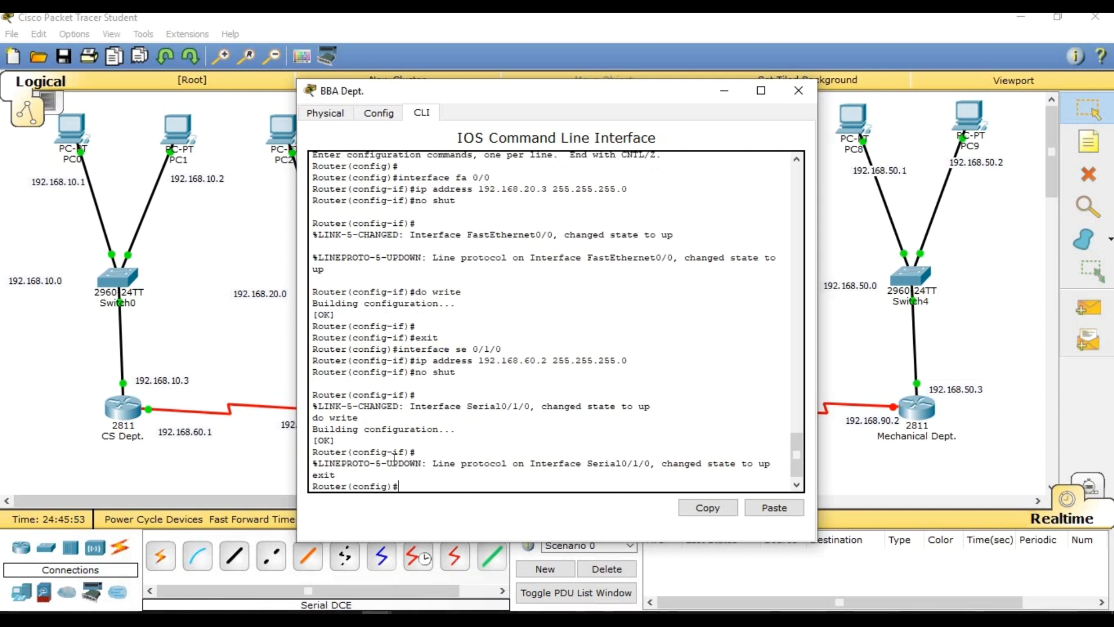
click(799, 90)
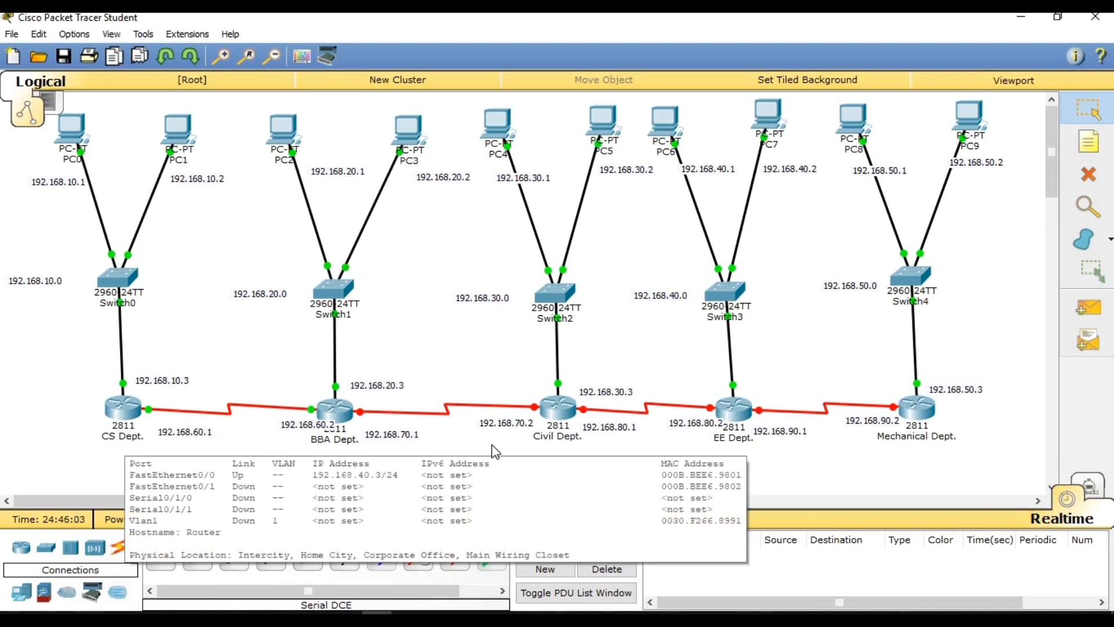
- Reopen the BBA Dept. router's command line and assign 192.168.70.1 with mask 255.255.255.0 to serial interface 0/1/1
click(348, 413)
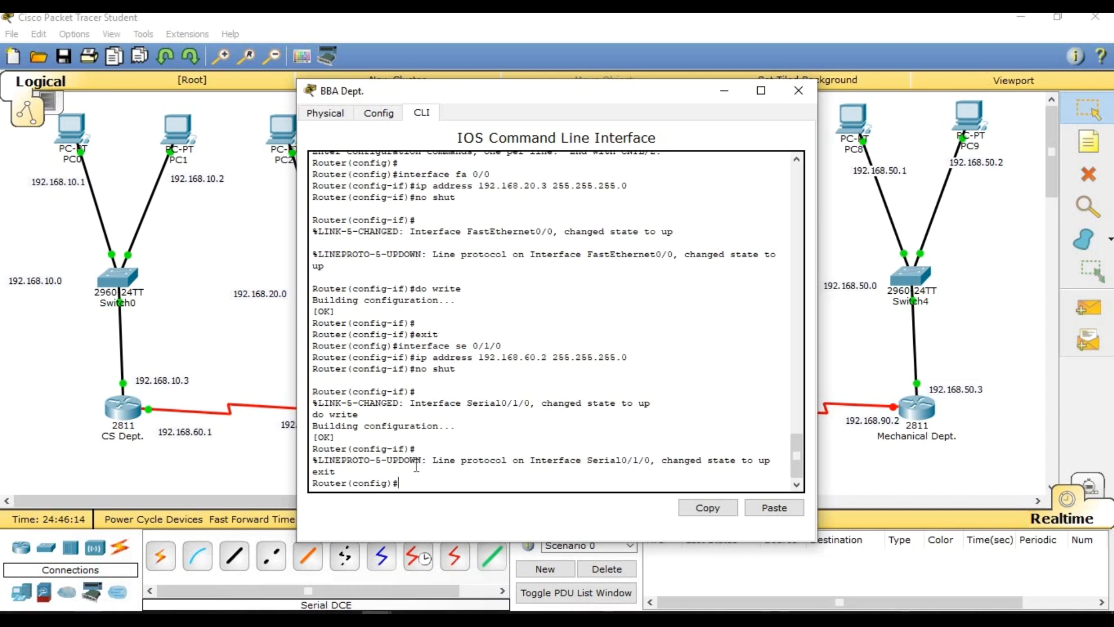
drag(536, 405, 503, 407)
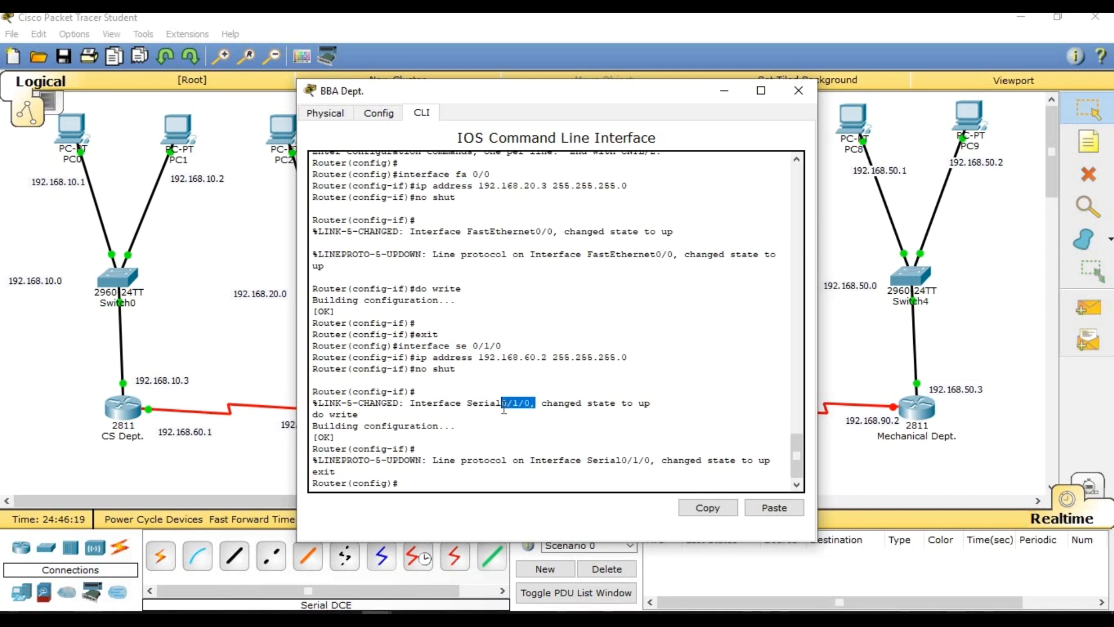
click(420, 483)
text(int se 0/1/)
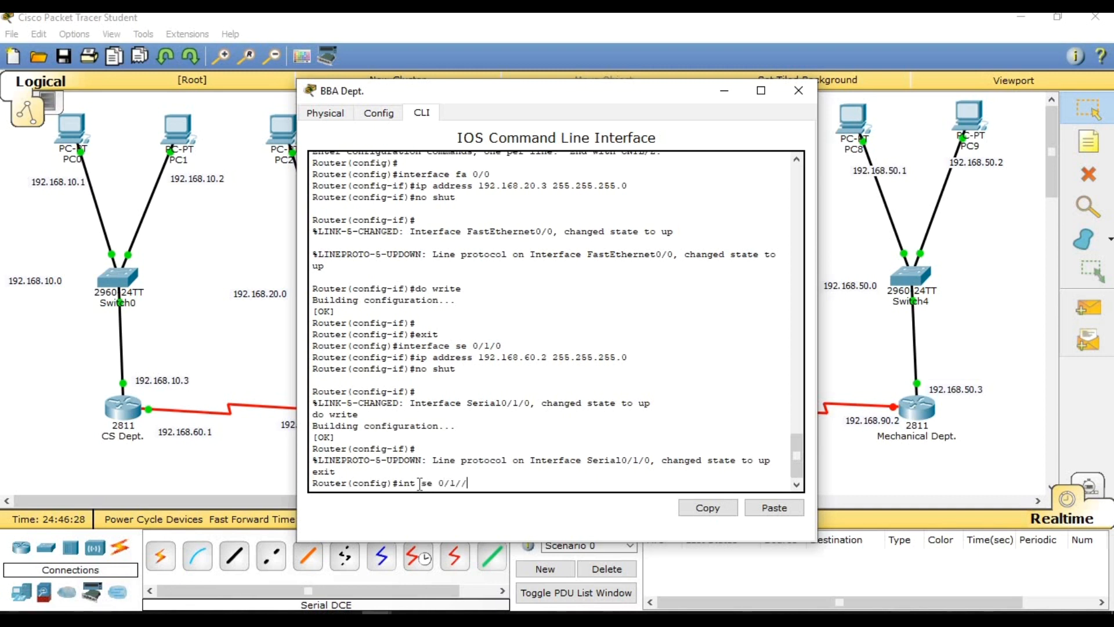
text(1)
key(Return)
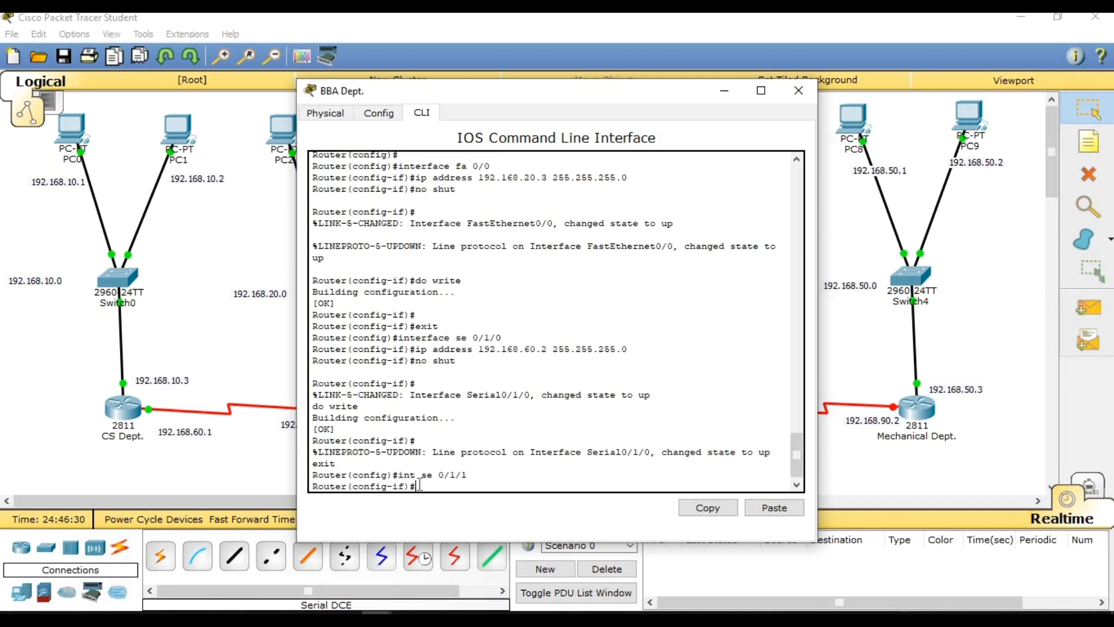
text(i)
text(p addrees)
key(BackSpace)
key(BackSpace)
key(BackSpace)
text(ess 192.168.70.1 255.255.2)
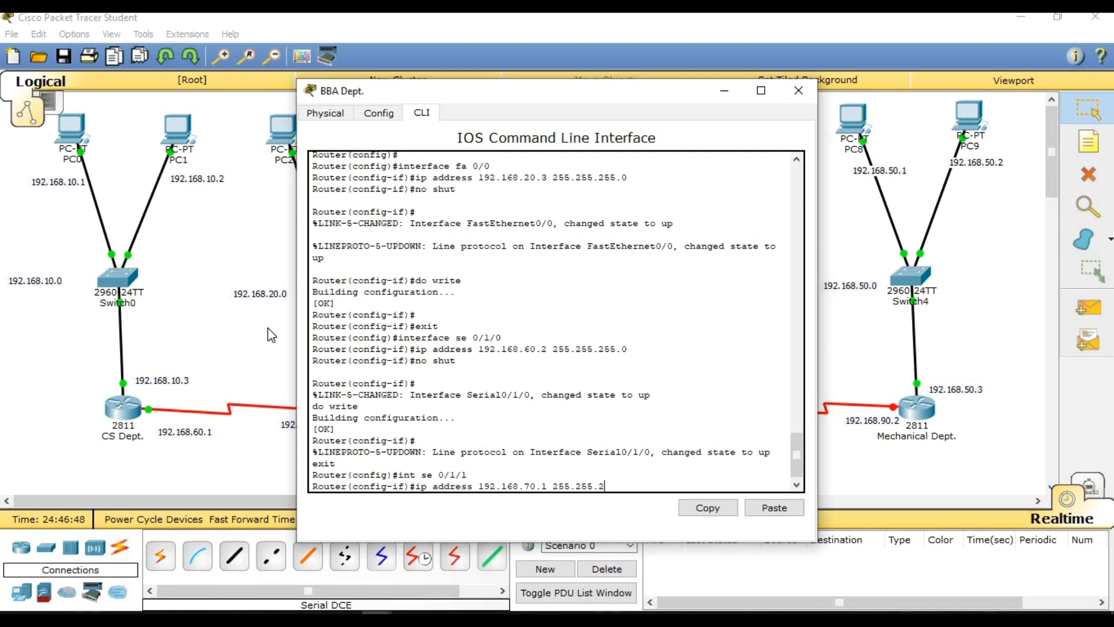
text(55.0)
key(Return)
- Enable the BBA Dept. router's serial 0/1/1 interface with no shut, save with do write, and exit and close the router window
text(no shut)
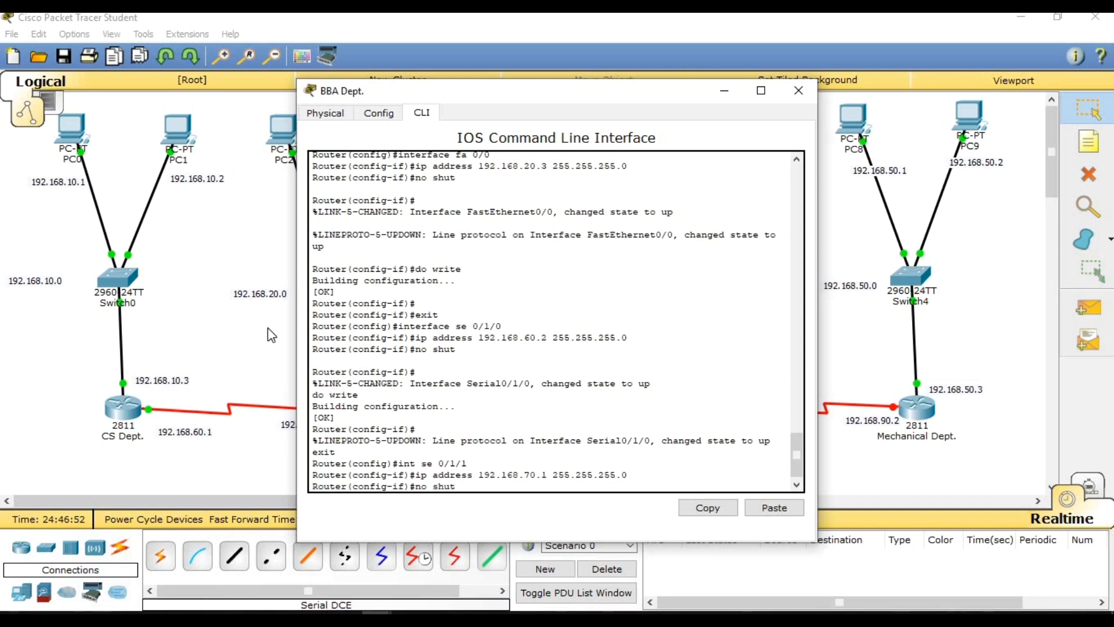
key(Return)
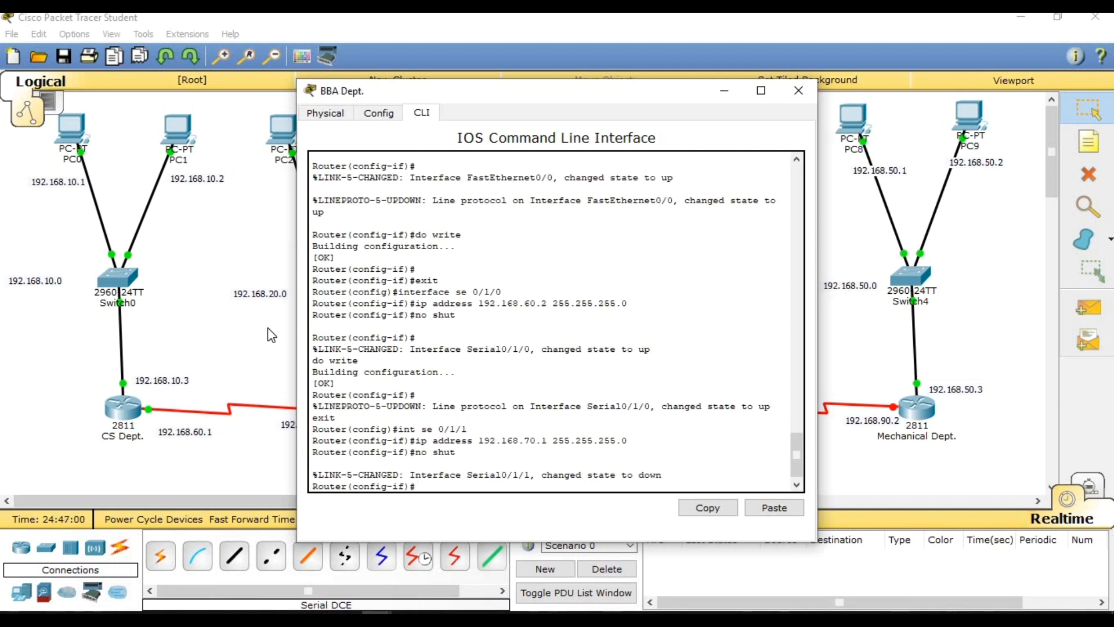
text(do write)
key(Return)
key(Return)
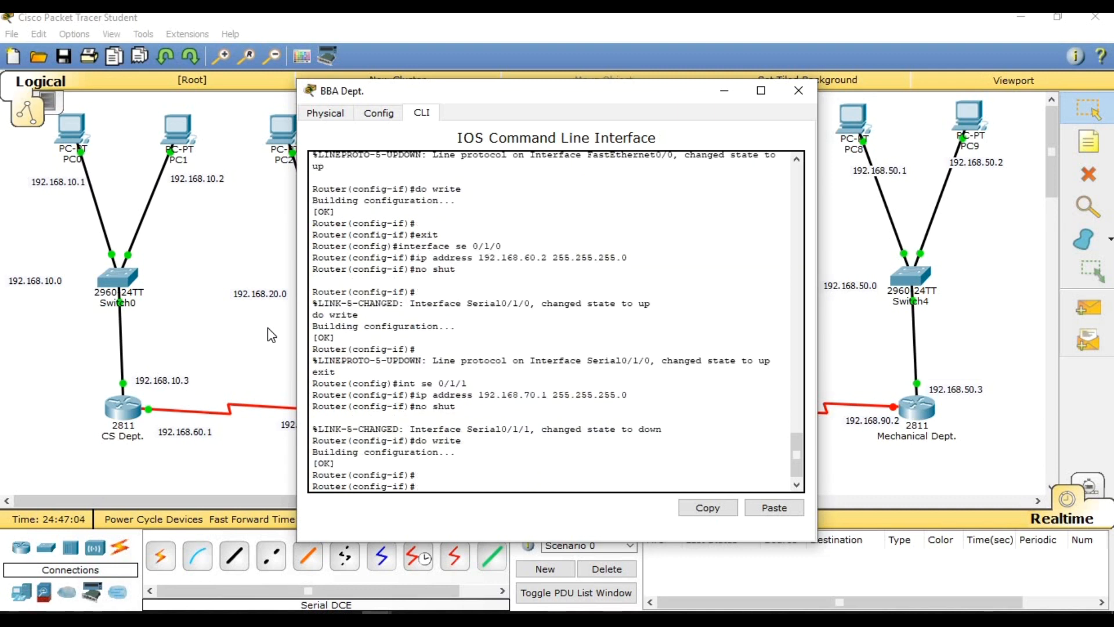
text(exit)
key(Return)
click(798, 91)
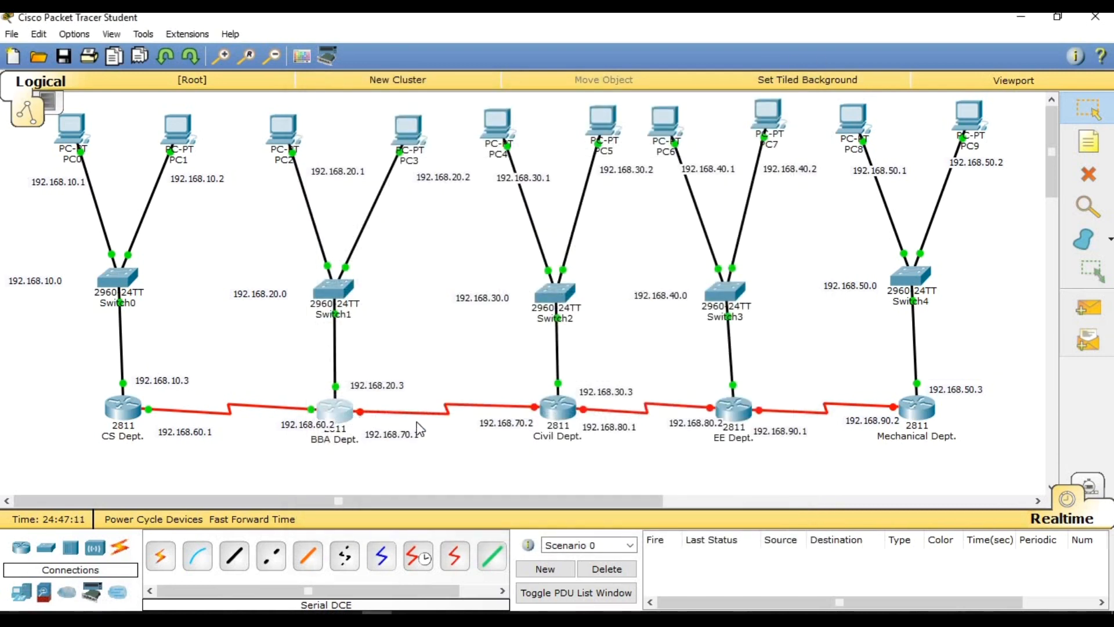
- In the Civil Dept. router's command line, assign 192.168.70.2 with mask 255.255.255.0 to serial interface 0/3/0
mouse_move(562, 420)
click(567, 408)
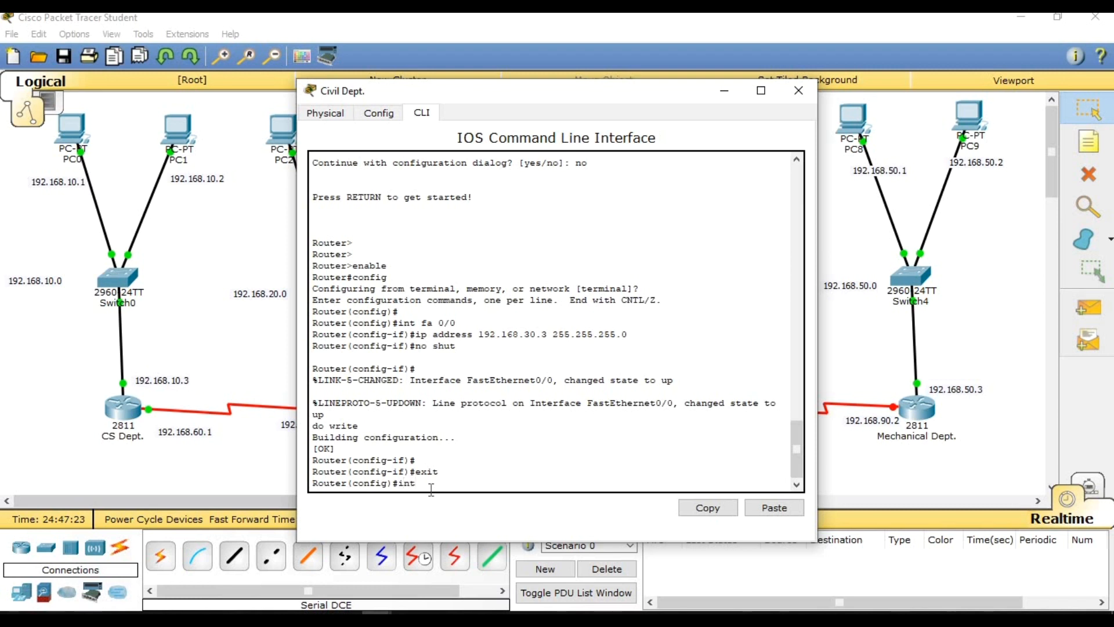
text(0/3/0)
key(Return)
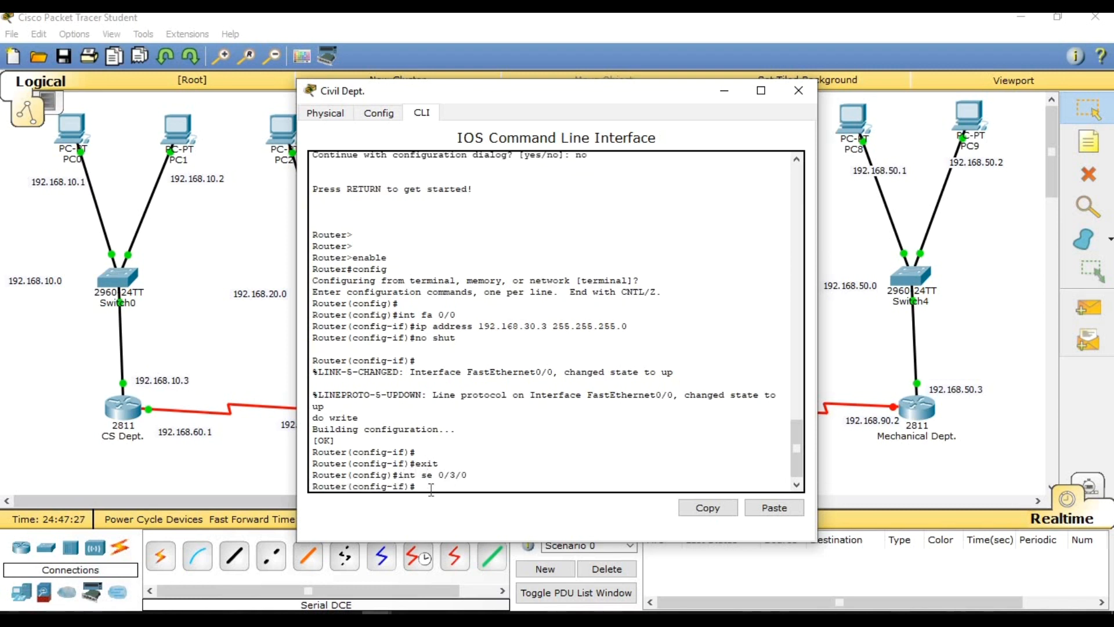
text(ip address 192.168.70.2 255.255.255.0)
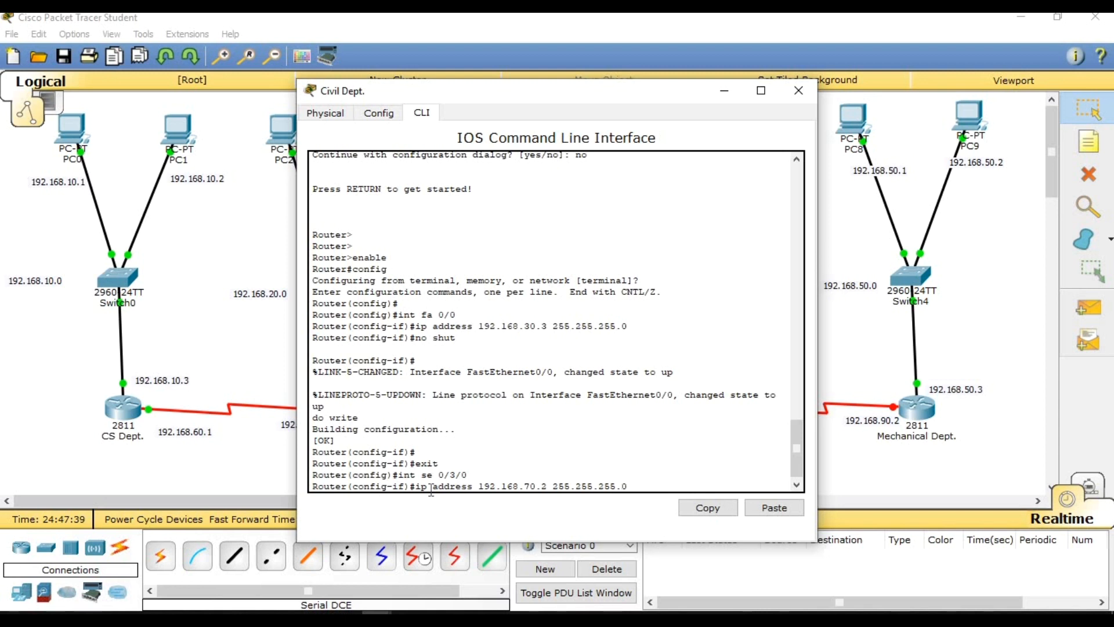
key(Return)
- Enable the Civil Dept. router's serial 0/3/0 interface with no shut, save with do write, and exit and close the router window
text(no shut)
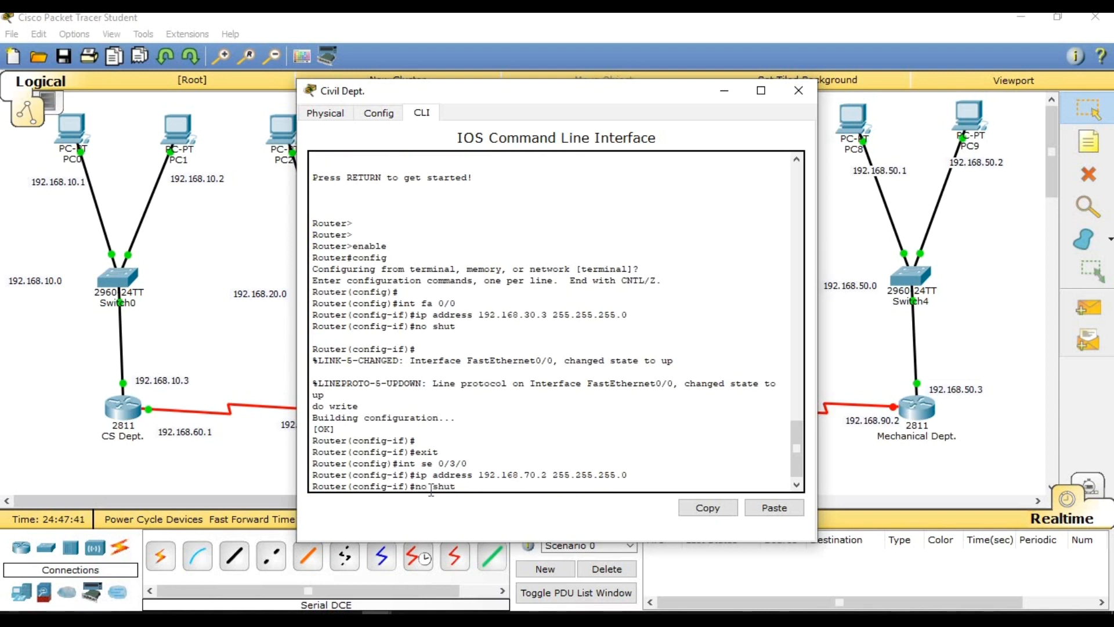
key(Return)
text(do write)
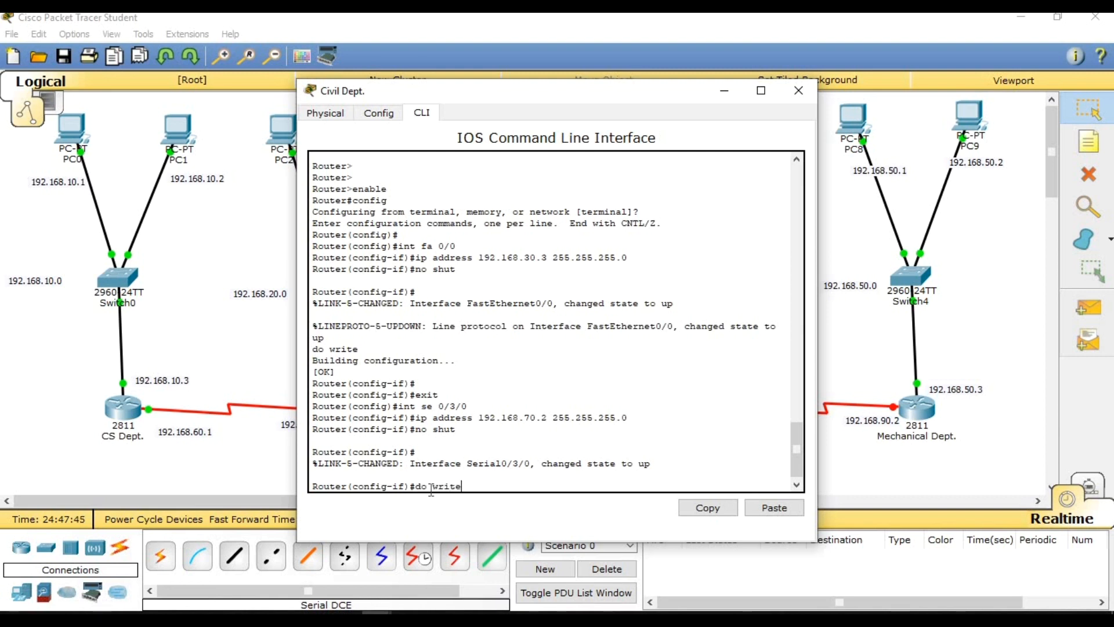
key(Return)
text(exit)
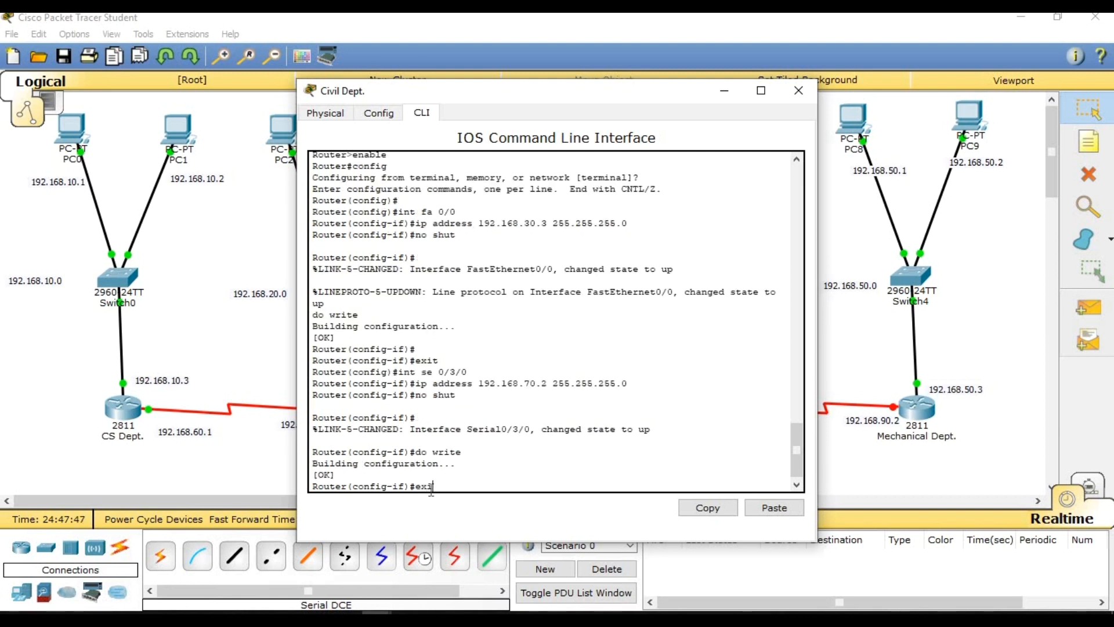
key(Return)
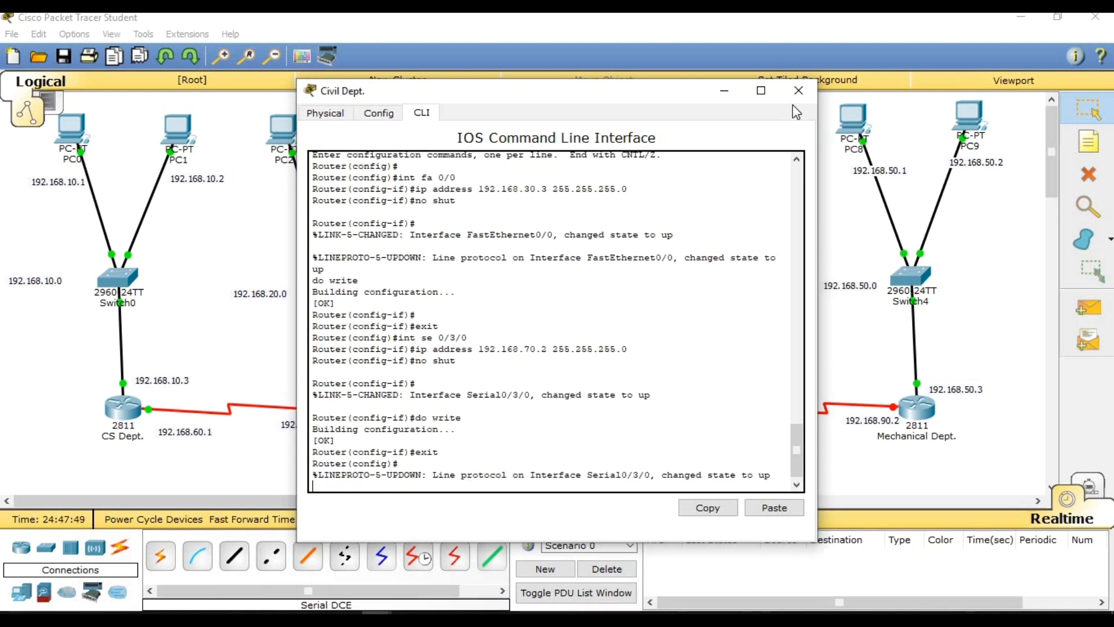
click(798, 90)
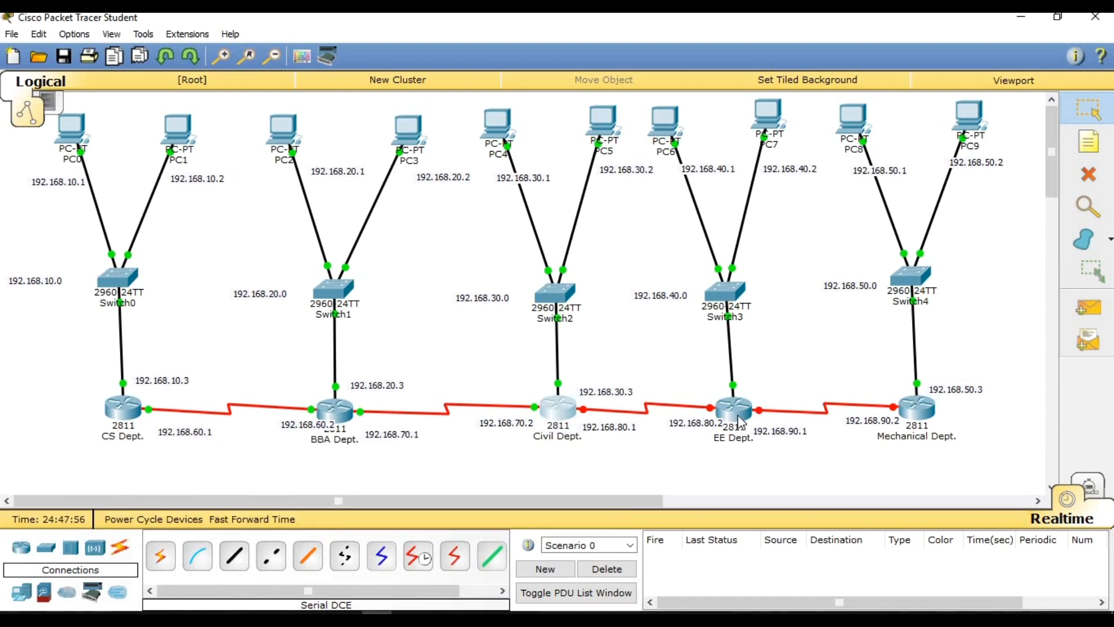
mouse_move(704, 427)
mouse_move(903, 426)
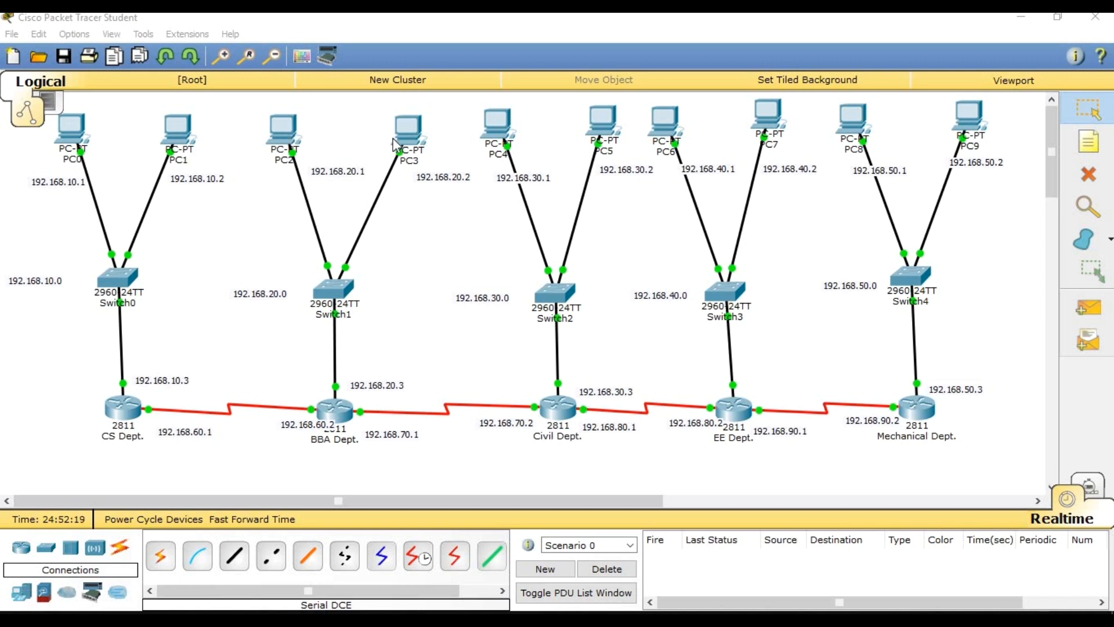
- Try to send a simple PDU from PC0 to PC2 to test connectivity between the CS and BBA departments
click(1088, 308)
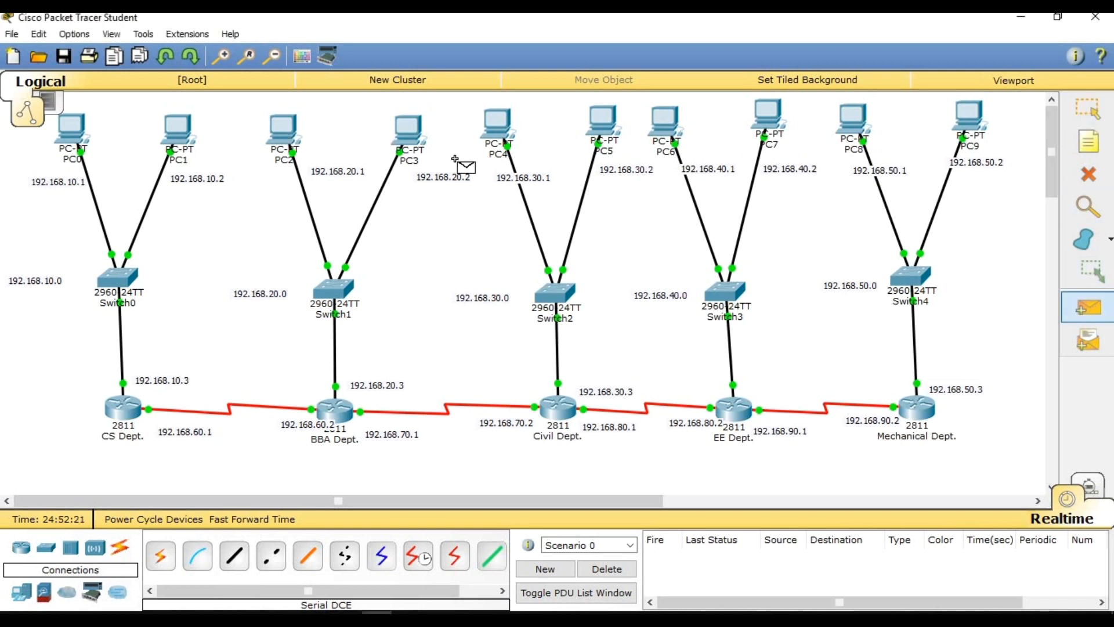
click(70, 126)
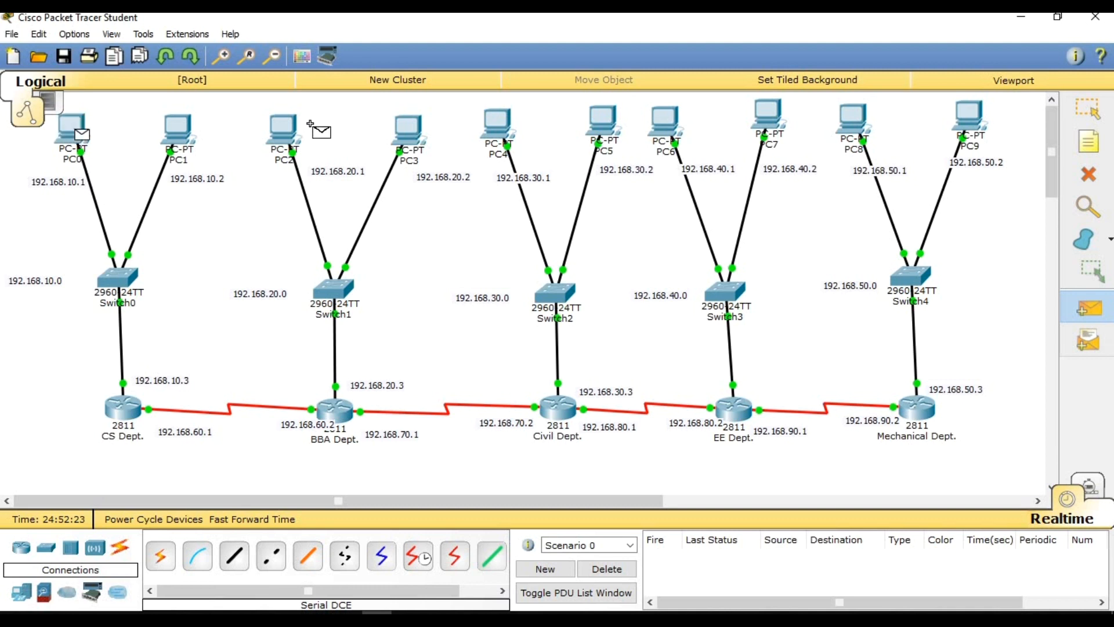
click(283, 129)
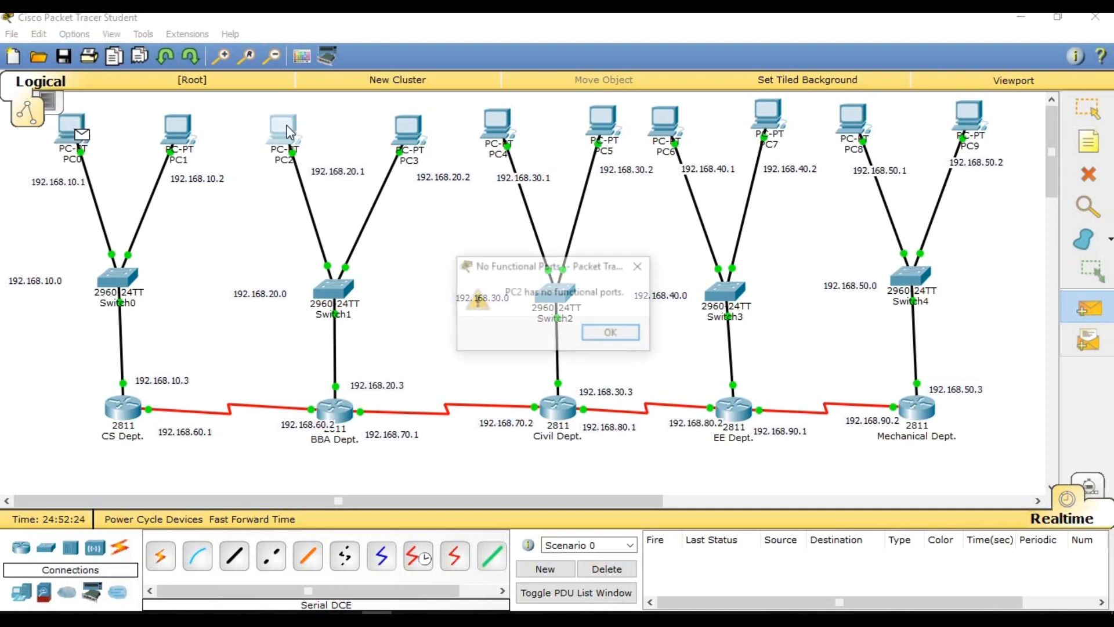
click(612, 333)
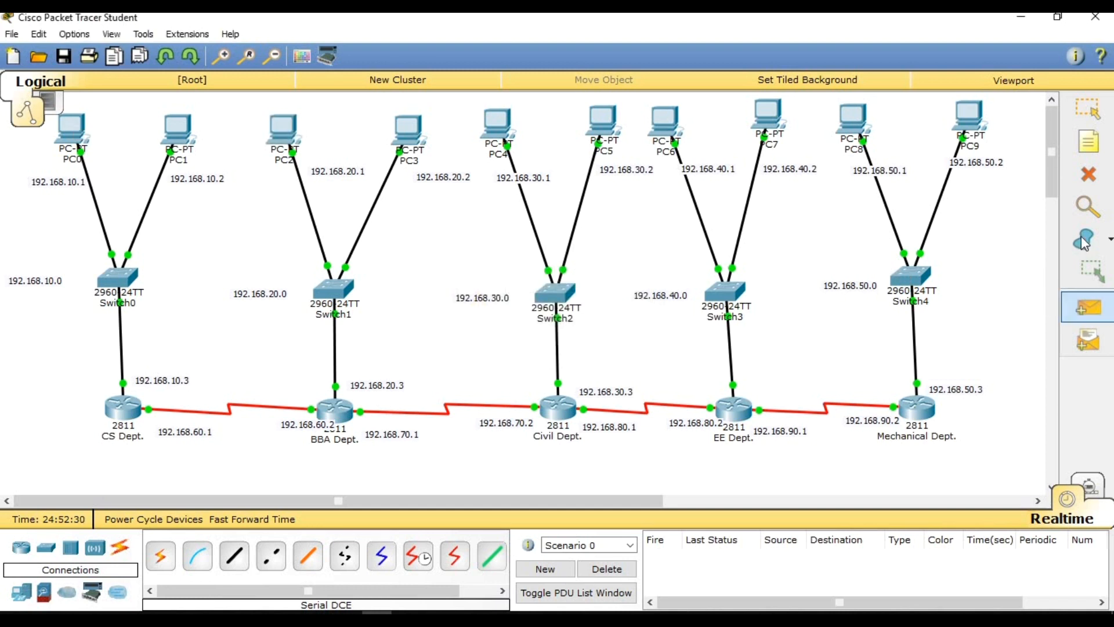
click(1088, 108)
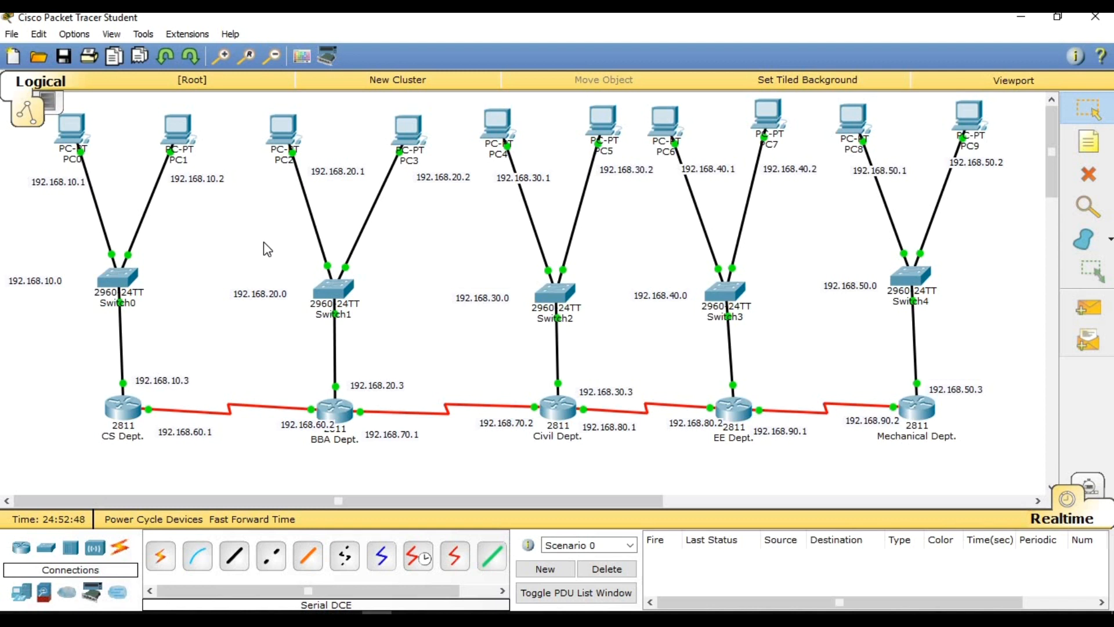
- Draw a lavender-filled rectangle with a black outline behind the CS Dept. network, covering PC0, PC1, Switch0 and the router
click(303, 57)
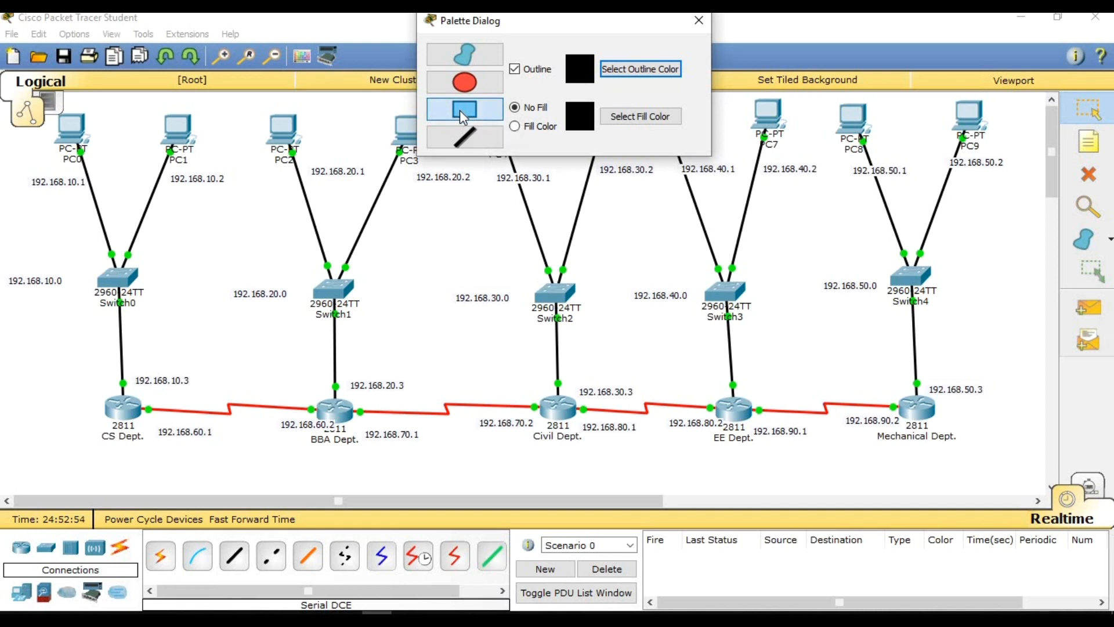
click(461, 111)
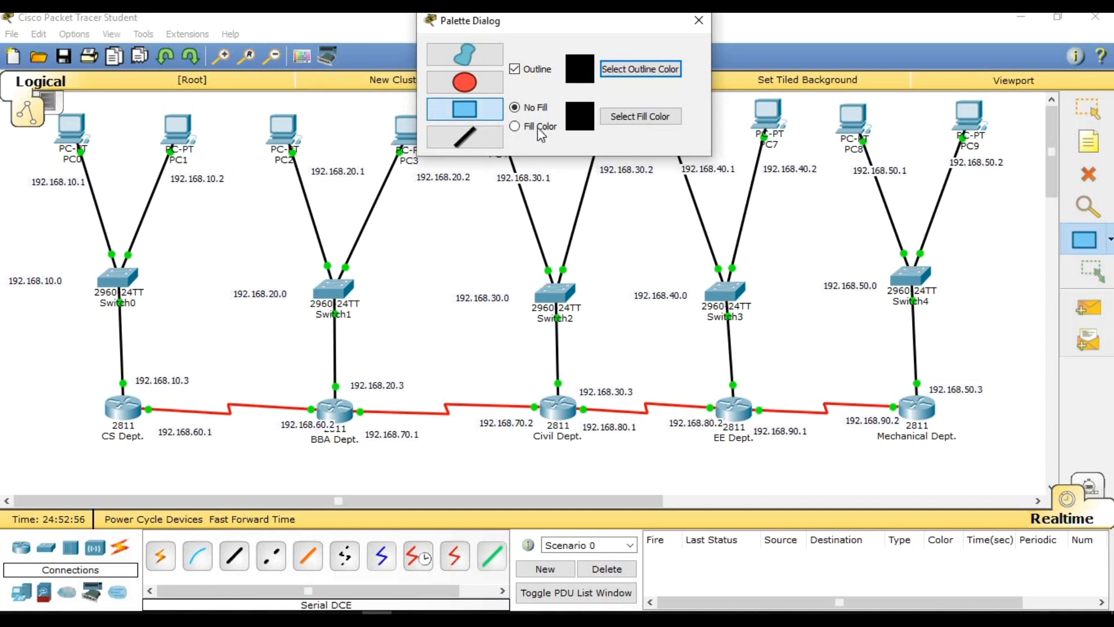
click(520, 129)
click(640, 117)
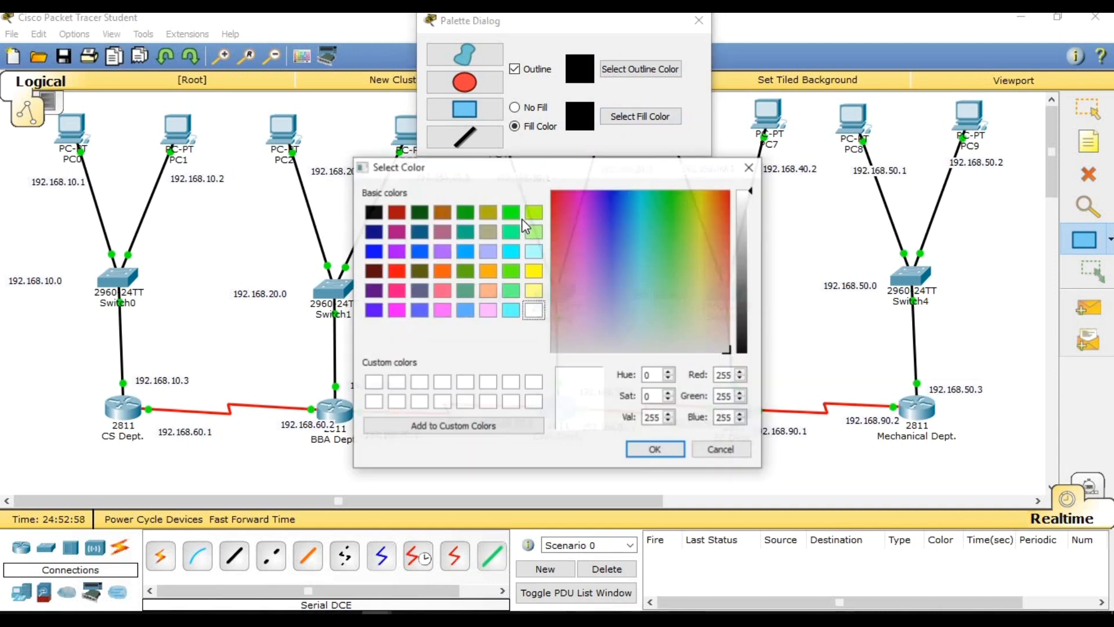
click(488, 253)
click(644, 450)
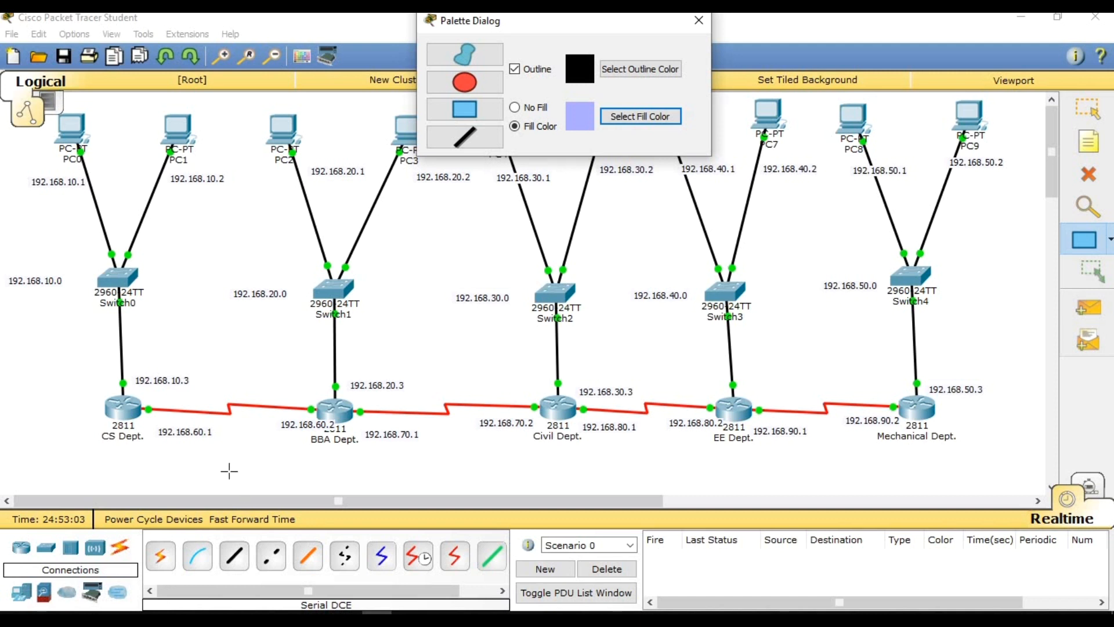
drag(234, 472, 28, 97)
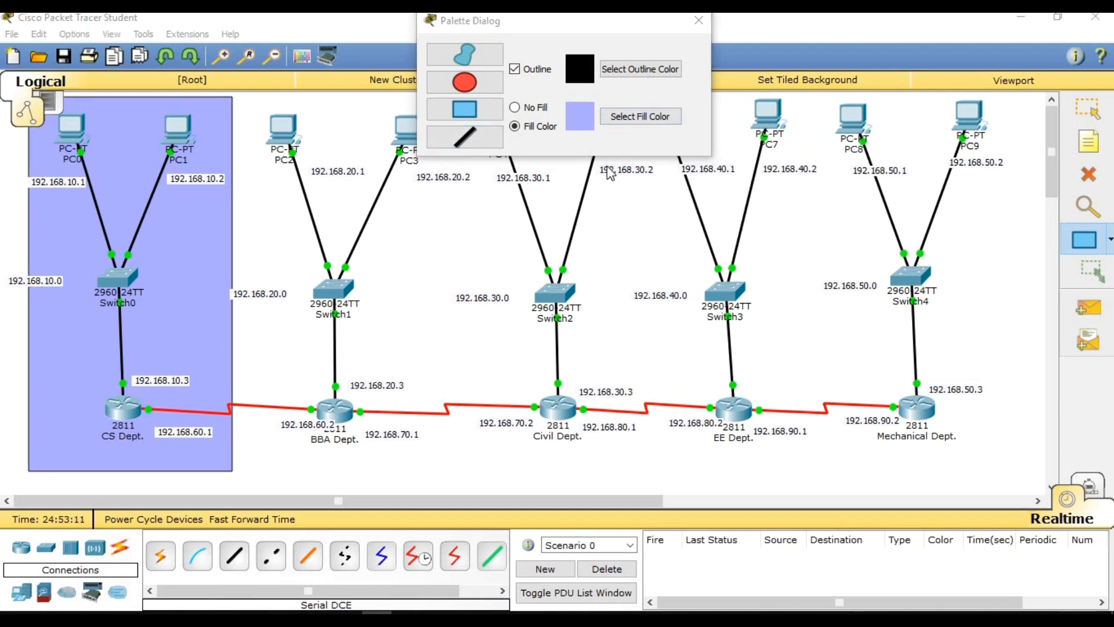
- Change the fill colour to cyan (RGB 0, 255, 255) and draw a rectangle around the BBA Dept. network
click(626, 123)
click(514, 253)
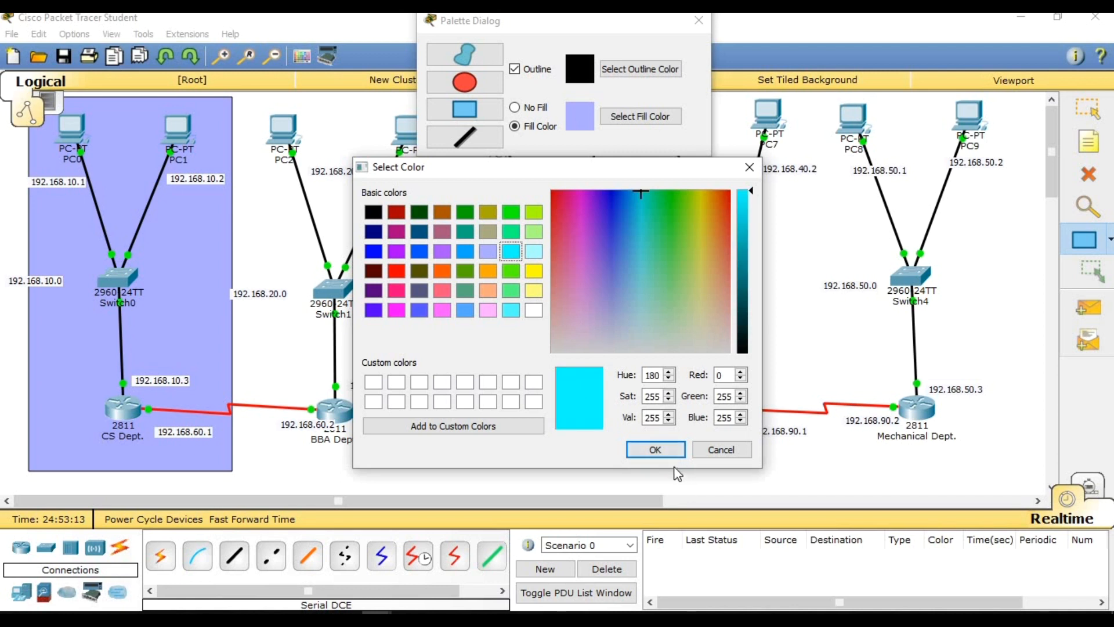
click(661, 450)
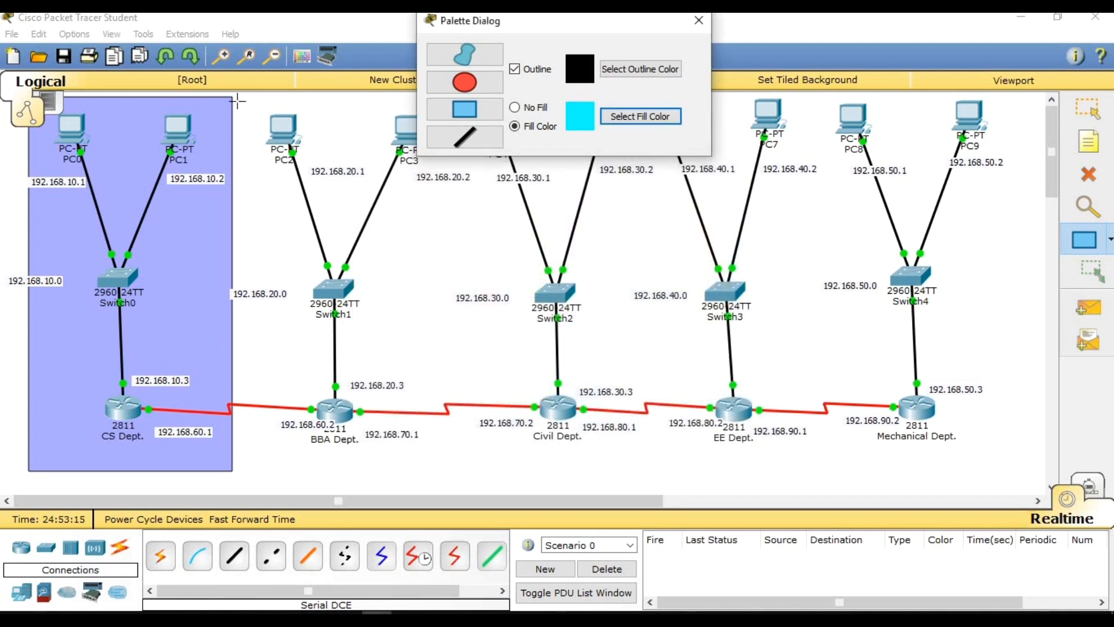
drag(243, 99, 466, 474)
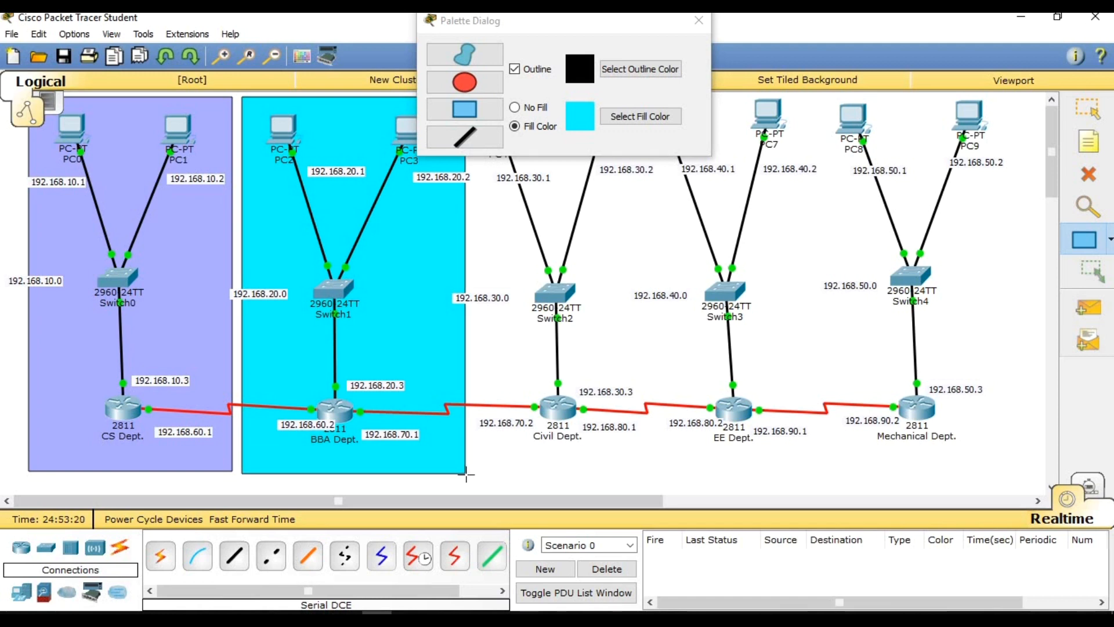
- Change the fill colour to green (RGB 85, 255, 127) and draw a rectangle around the Civil Dept. network
click(610, 116)
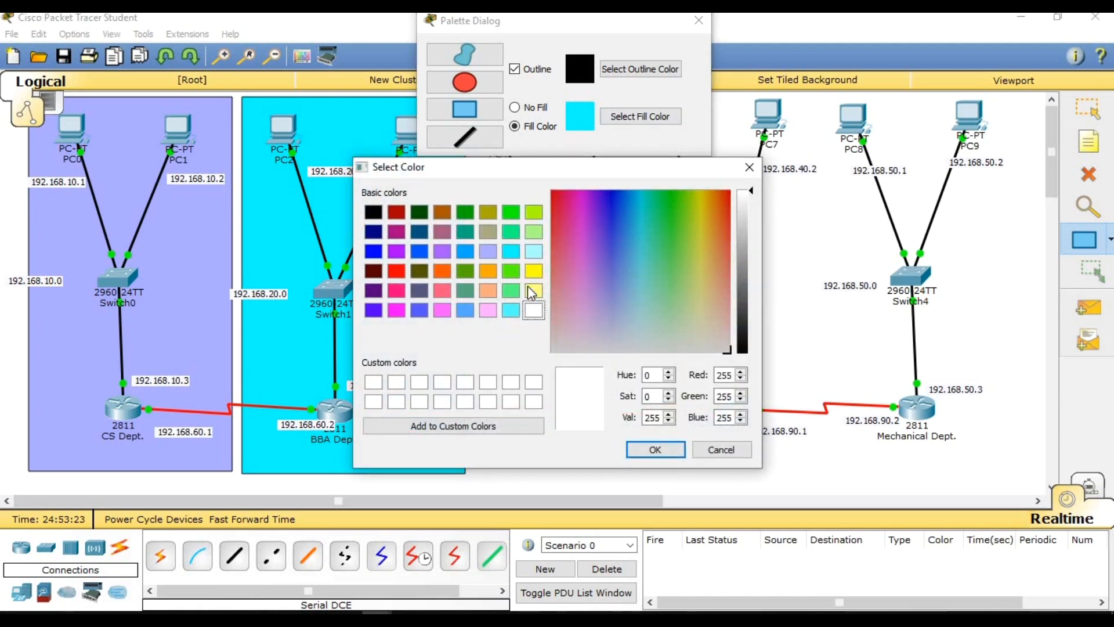
click(511, 290)
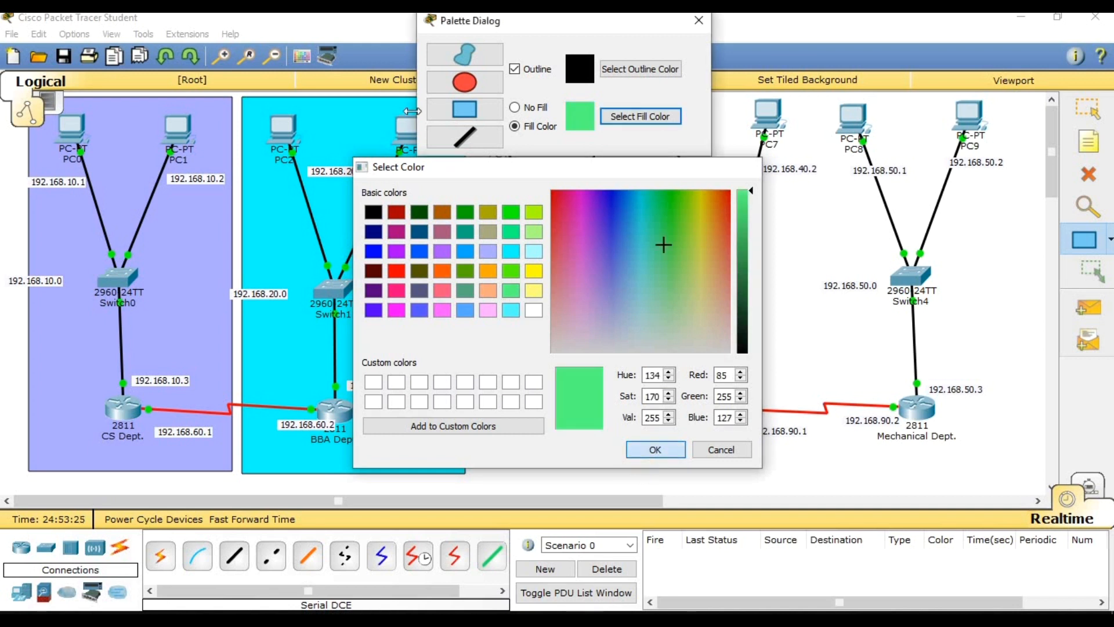
click(651, 451)
drag(499, 22, 187, 87)
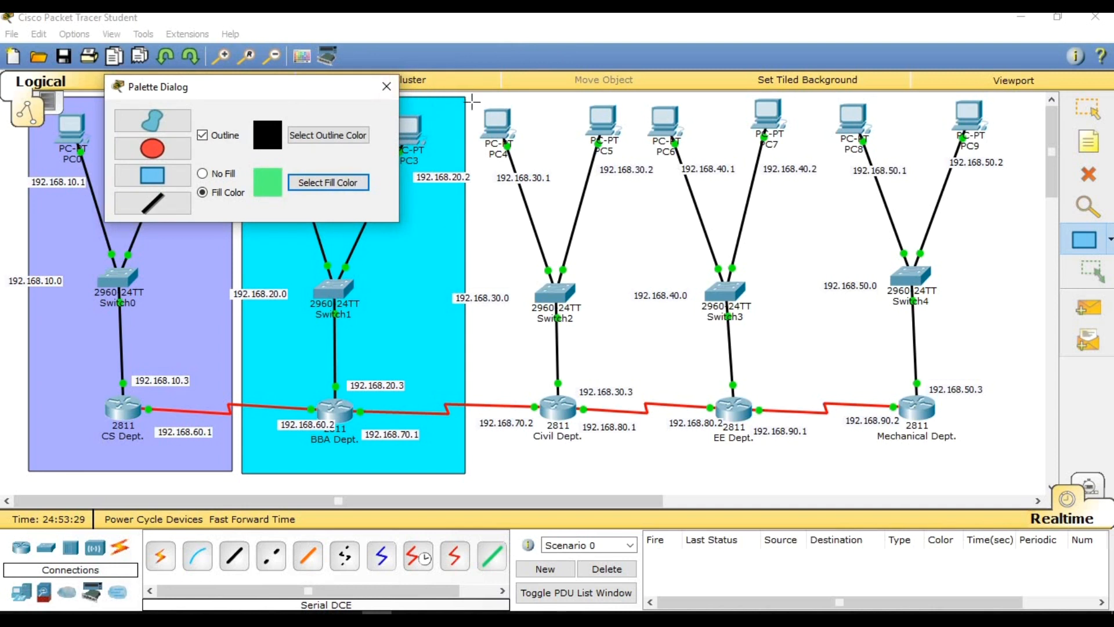
drag(472, 100, 638, 472)
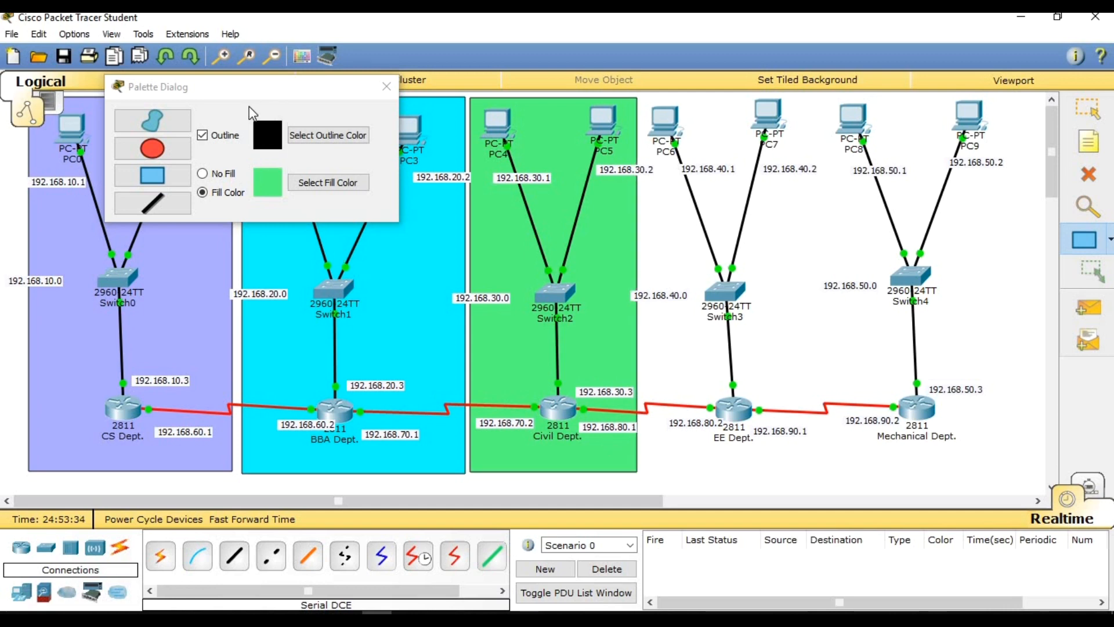
- Change the fill colour to red (RGB 255, 0, 0) and draw a rectangle around the EE Dept. network
click(320, 183)
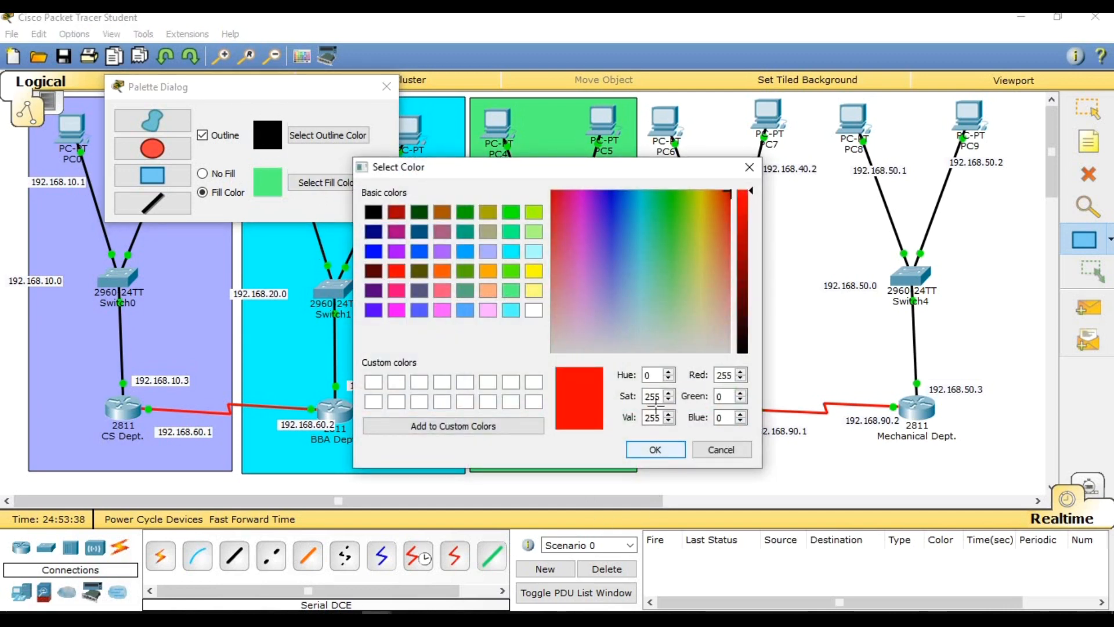
click(656, 450)
mouse_move(643, 99)
mouse_down()
mouse_move(777, 316)
mouse_move(836, 493)
mouse_move(835, 475)
mouse_up()
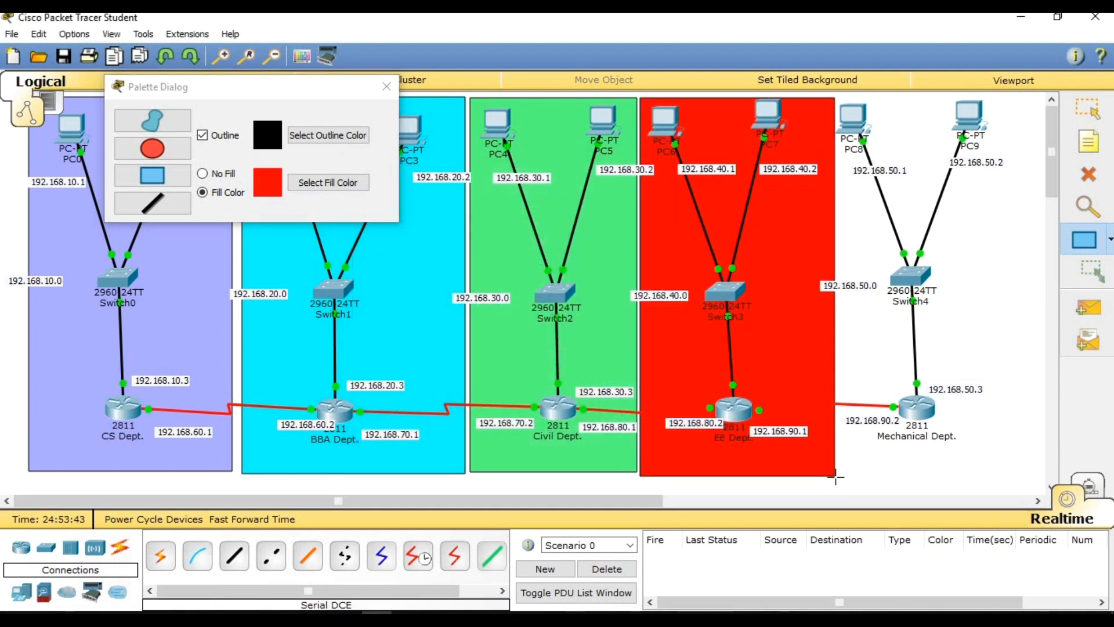
- Draw a pink-filled (RGB 255, 85, 255) rectangle around the Mechanical Dept. network, and finish drawing shapes
click(334, 185)
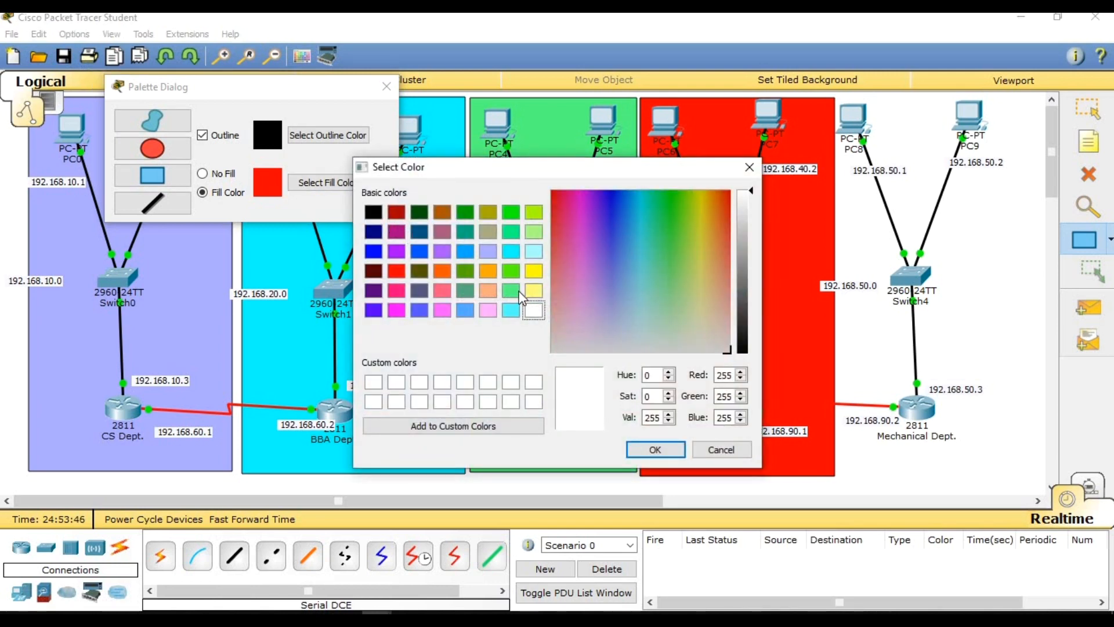
click(443, 311)
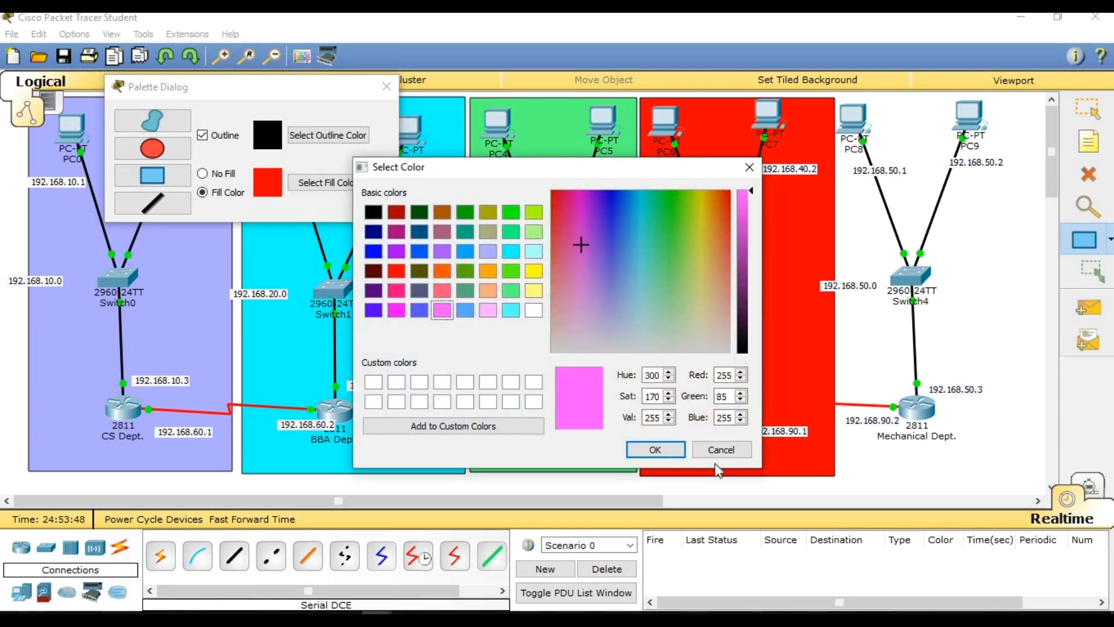
click(655, 449)
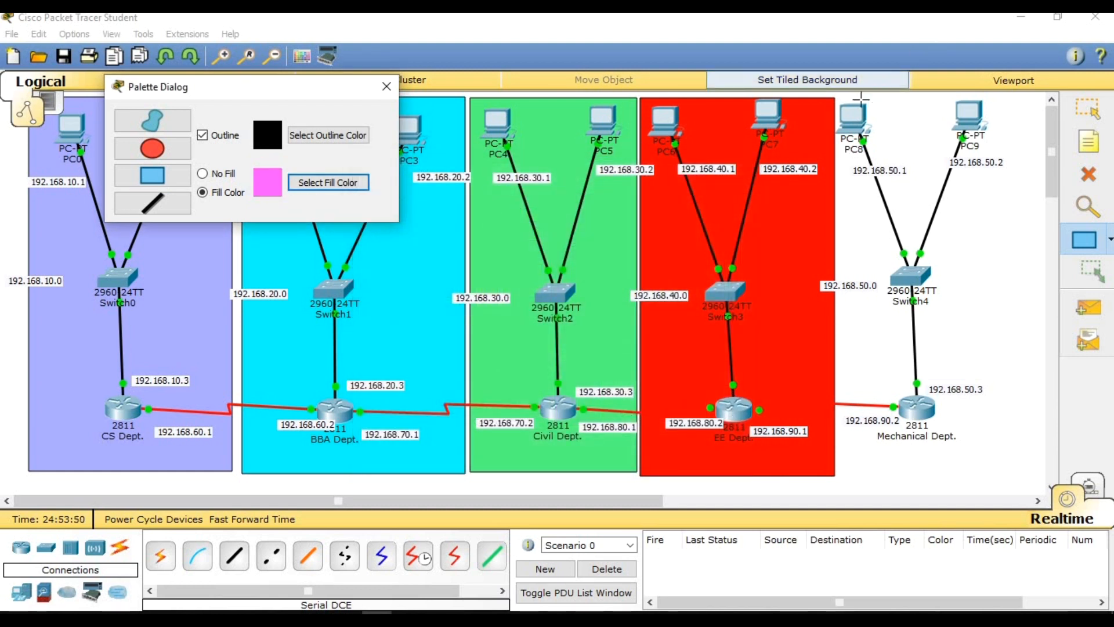
mouse_move(841, 97)
mouse_down()
mouse_move(978, 308)
mouse_move(1010, 455)
mouse_move(1039, 475)
mouse_up()
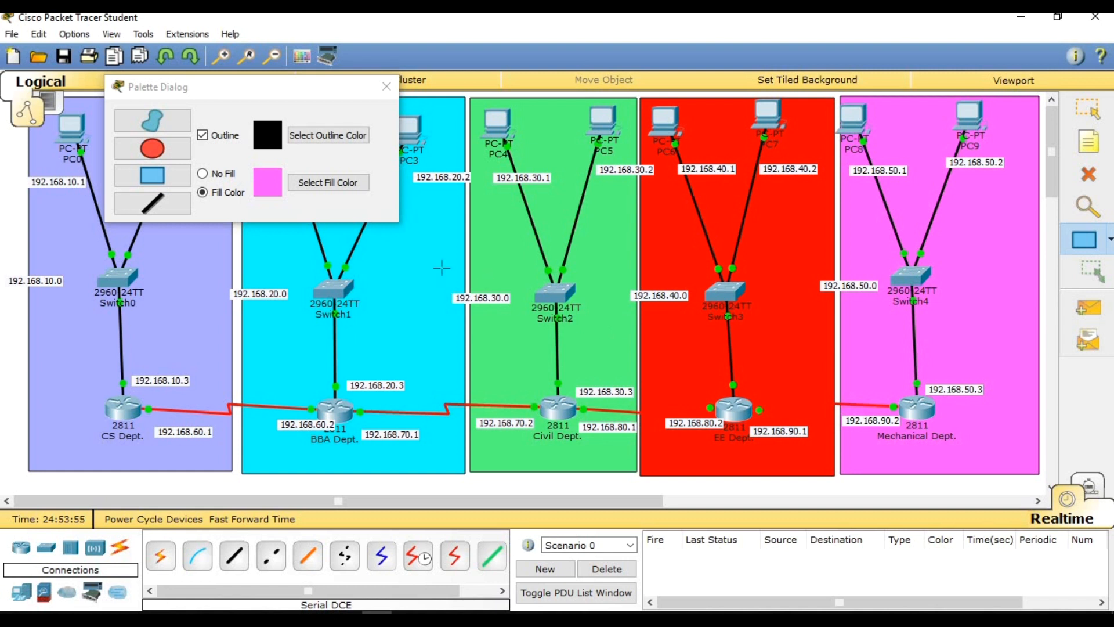
click(386, 86)
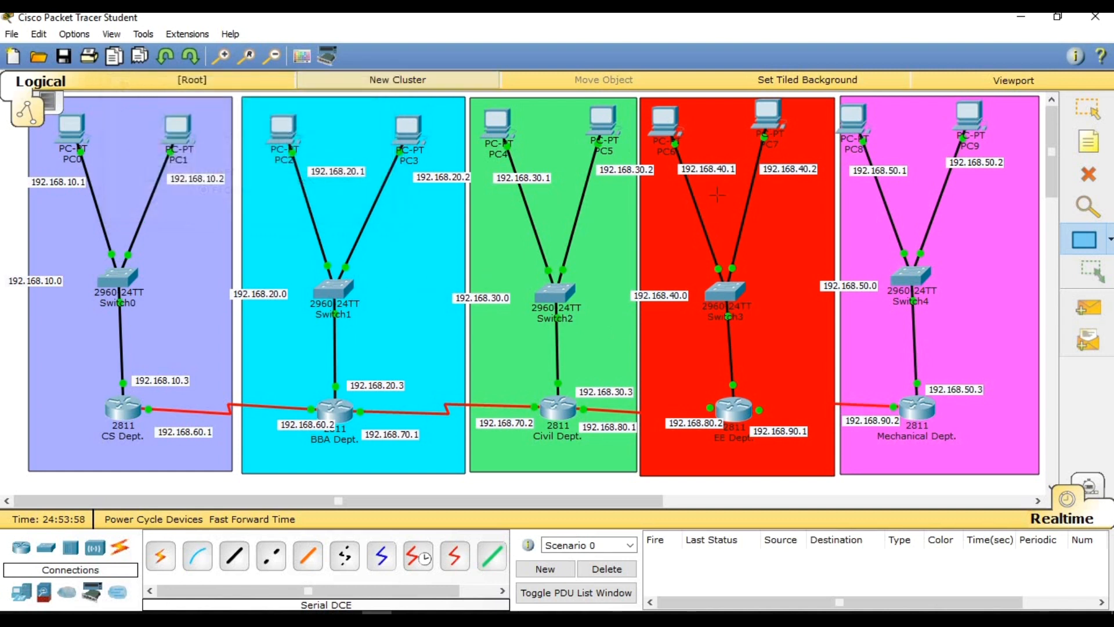
key(Escape)
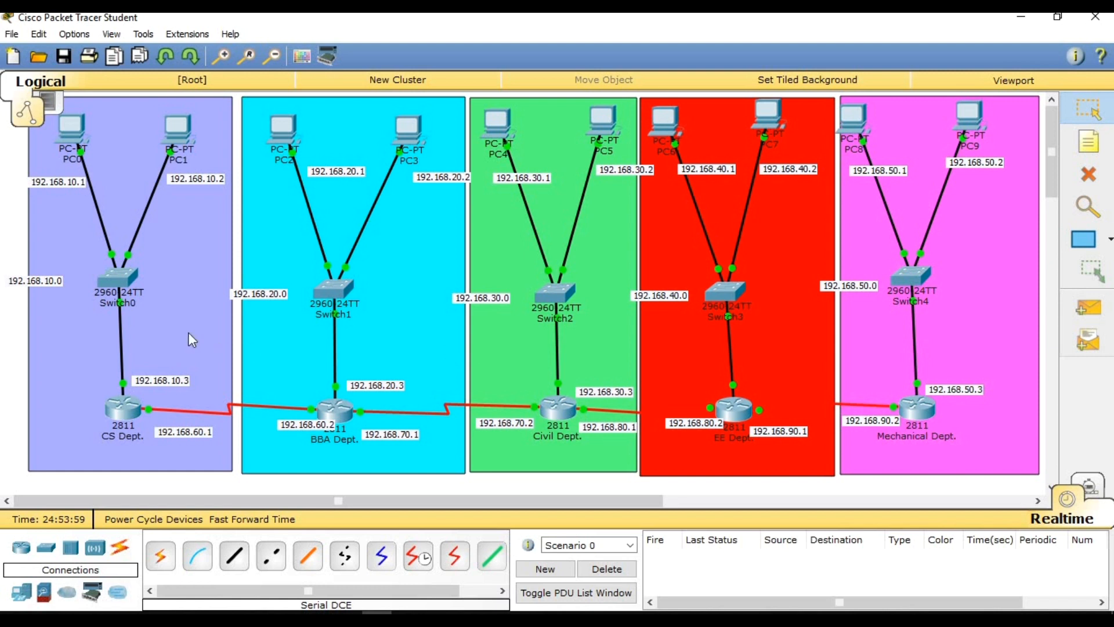